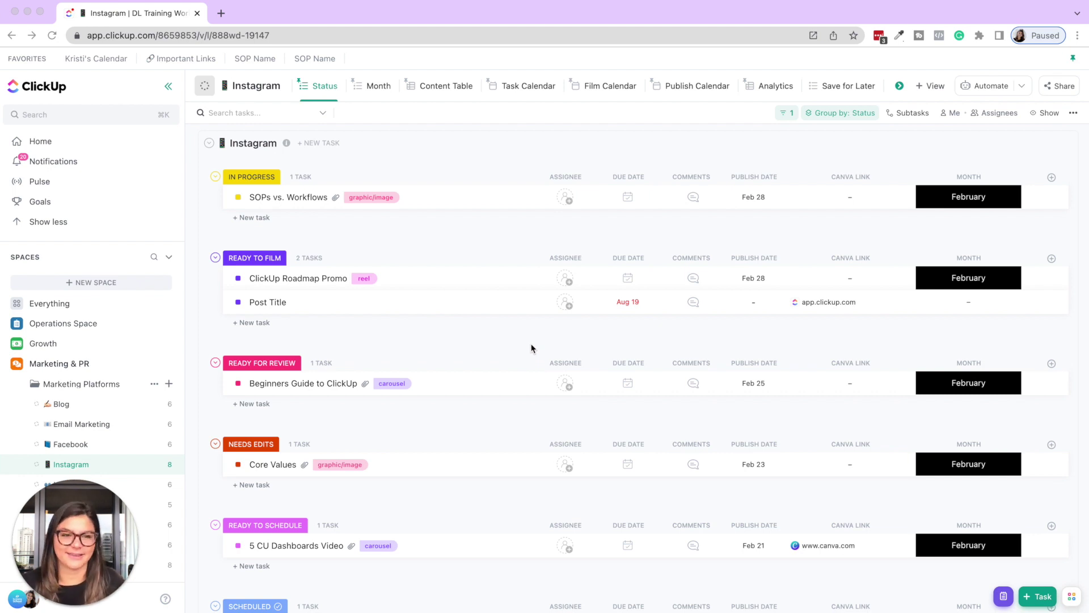
Step: Review the Instagram list's settings options and look through the lists in the Marketing Platforms folder
click(449, 263)
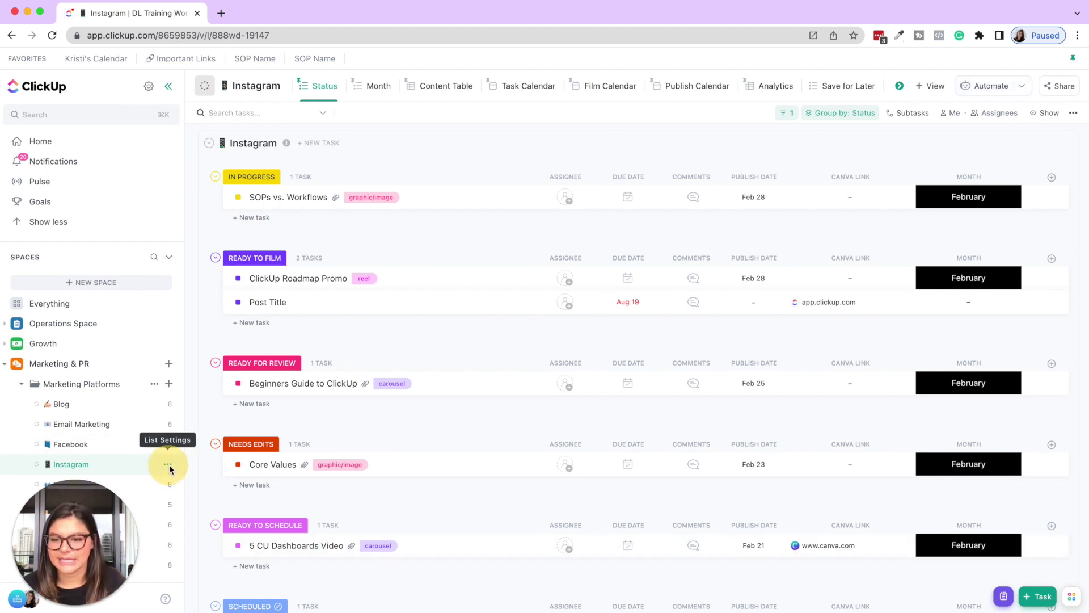
click(169, 467)
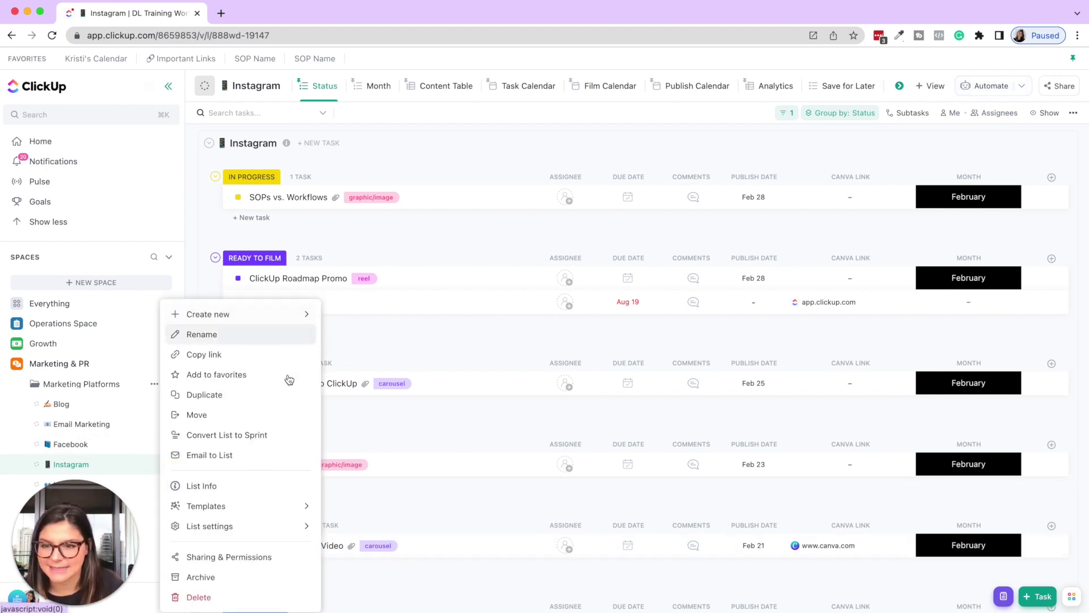
mouse_move(263, 530)
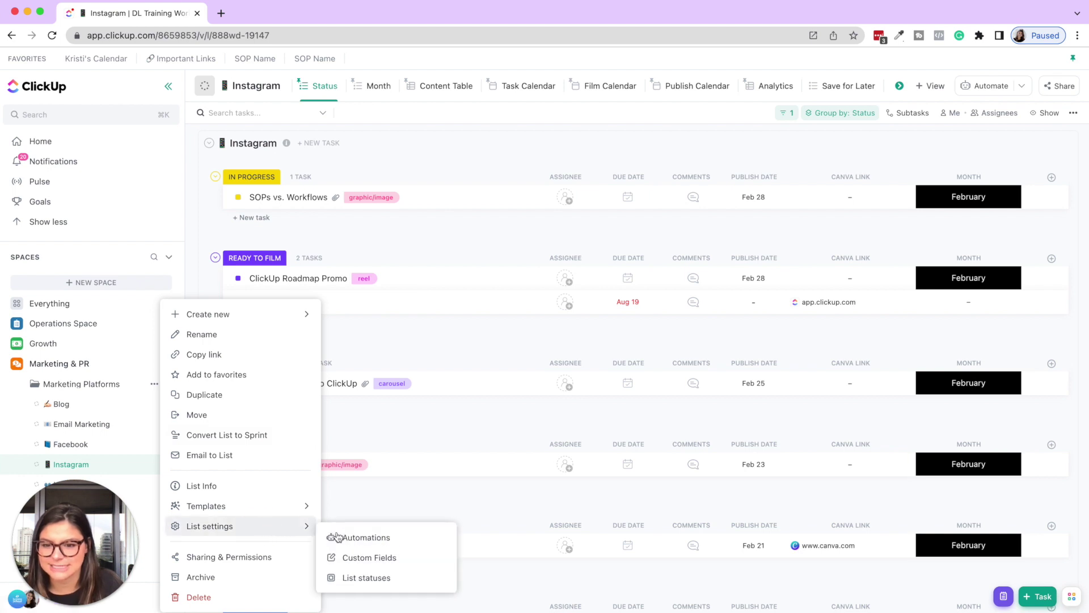
click(436, 340)
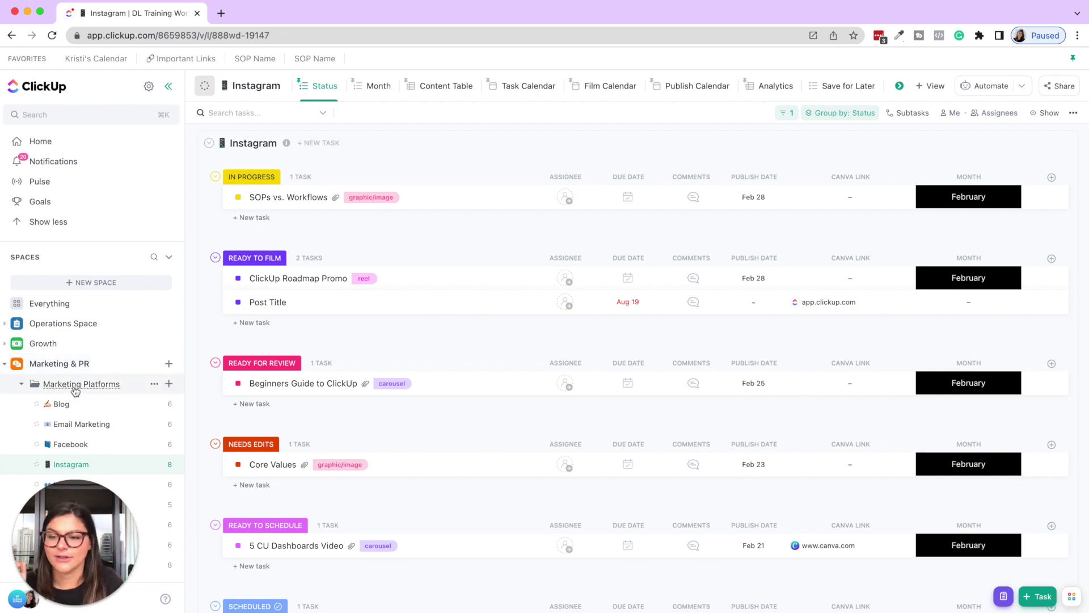
scroll(78, 387, down, 4)
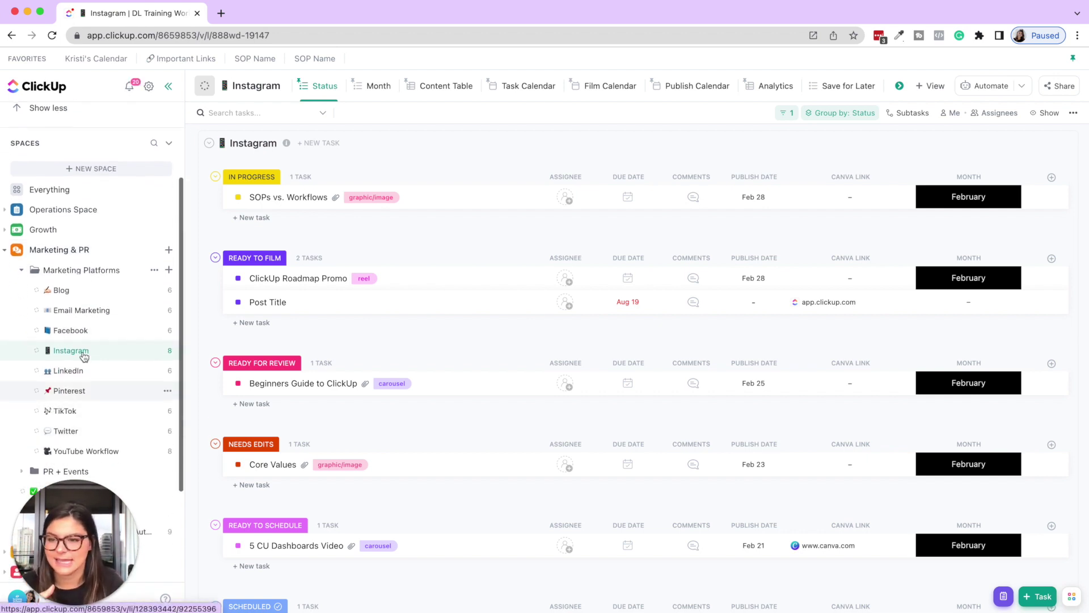
scroll(84, 316, down, 2)
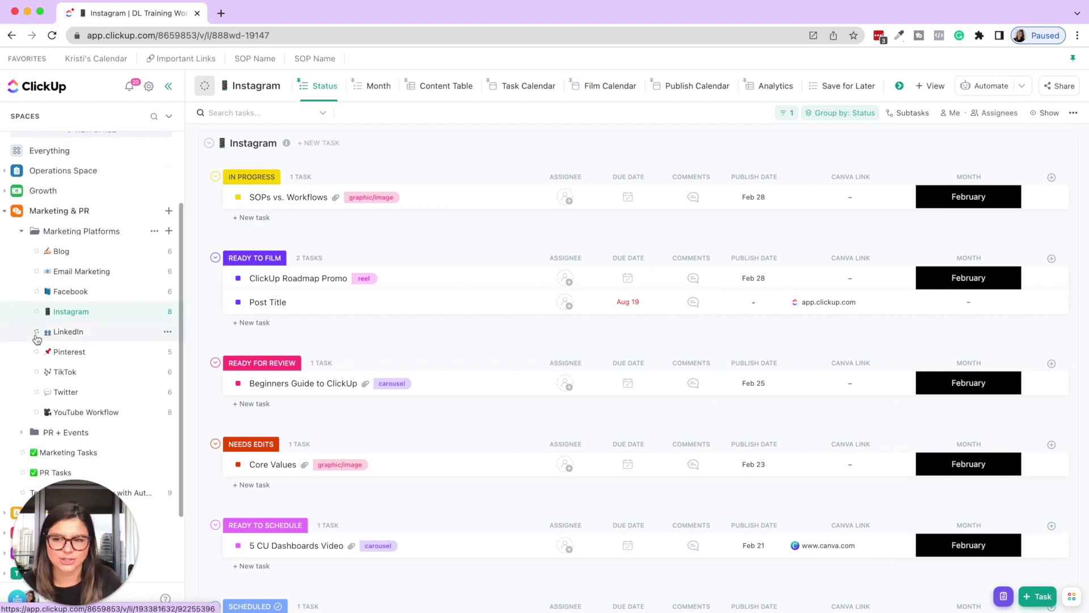
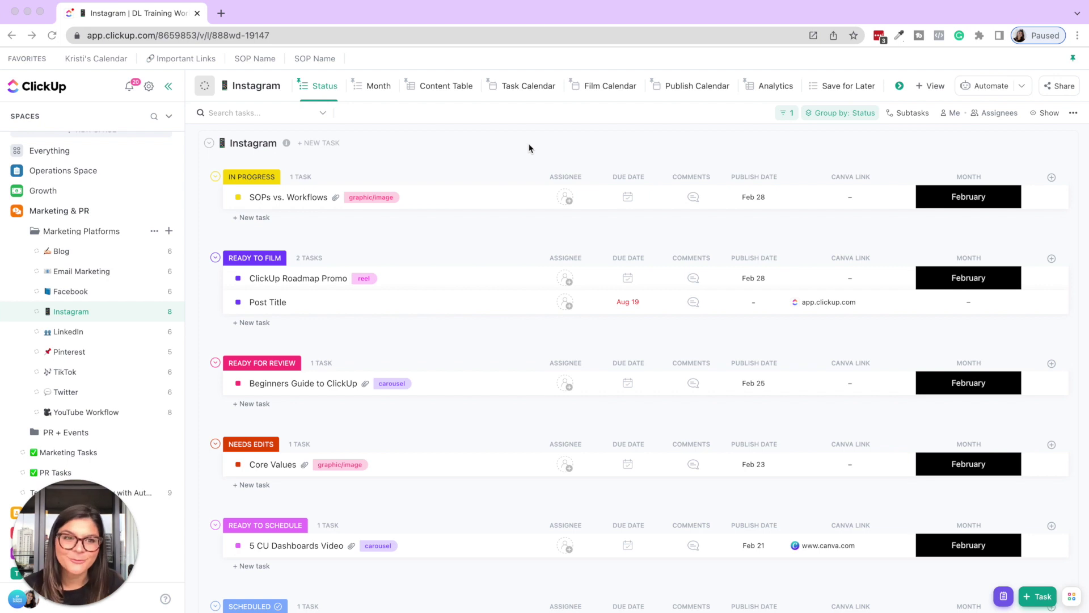
Step: Review the Instagram list's automation options, including who can be set as an always-assigned person for tasks
click(1000, 71)
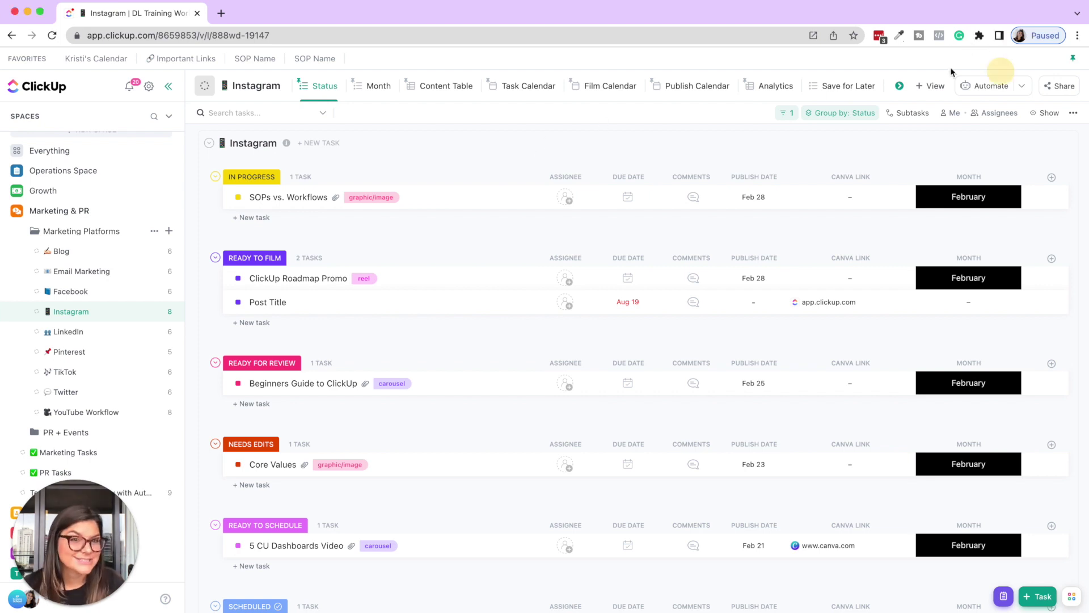
click(995, 89)
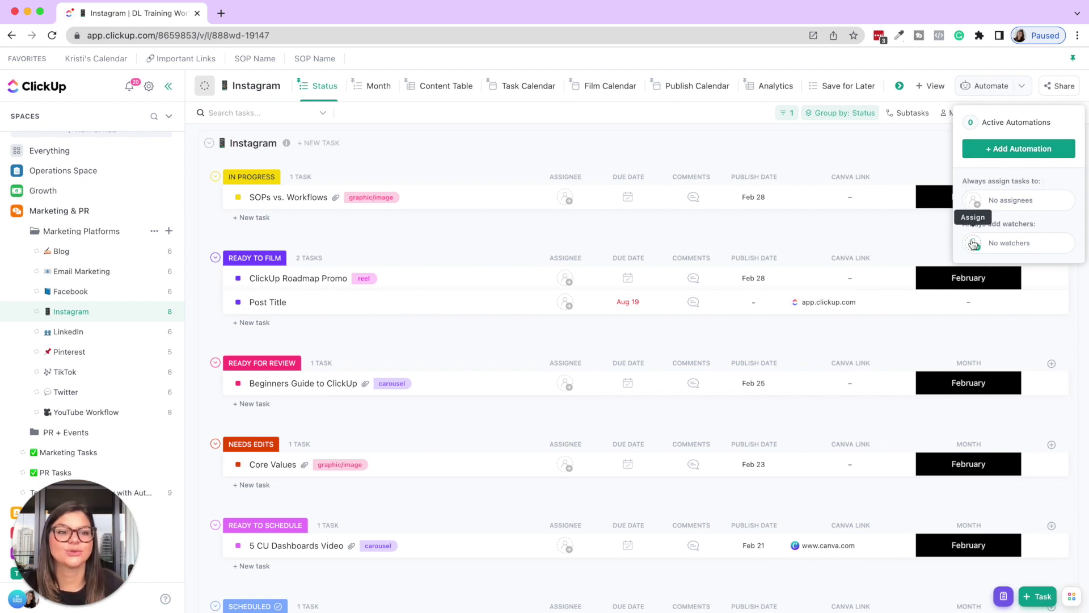
click(976, 202)
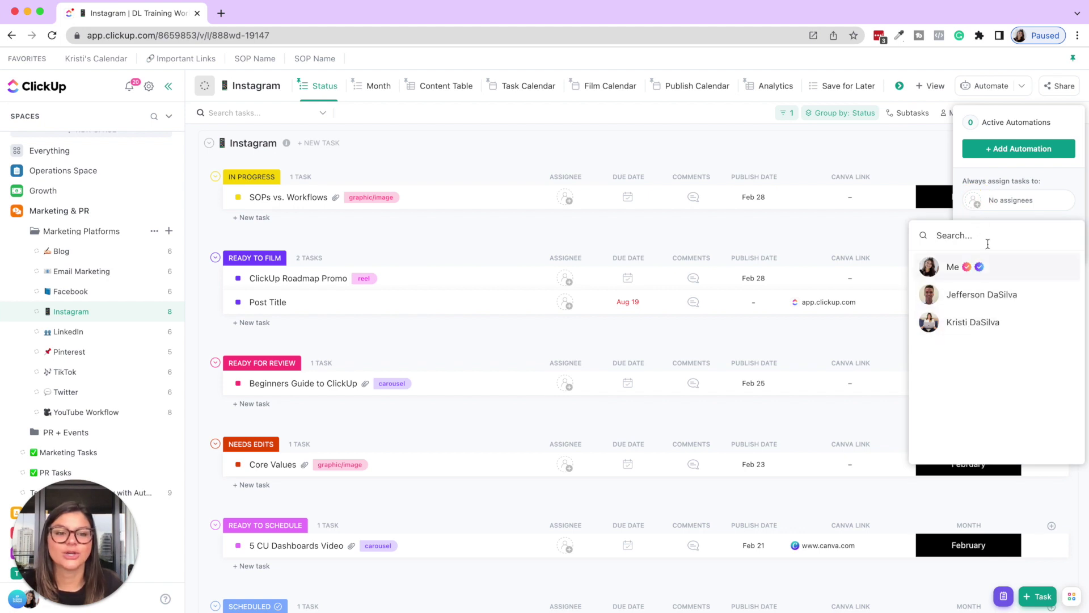
click(1033, 177)
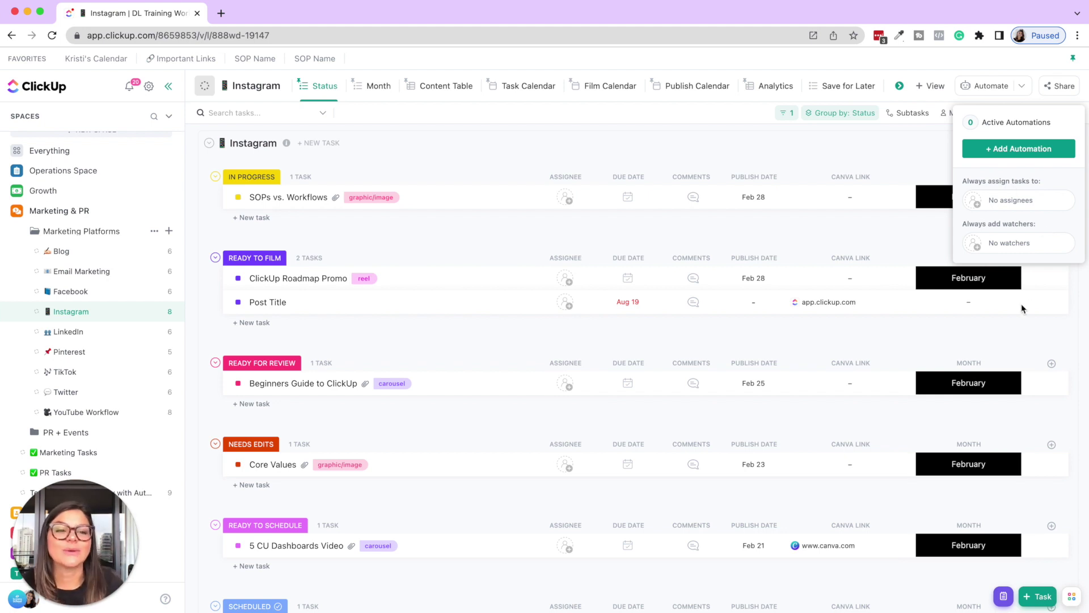
Step: Browse the automation templates for the Instagram list, covering the Move, Statuses, Dates and Email categories, and close them
click(1027, 149)
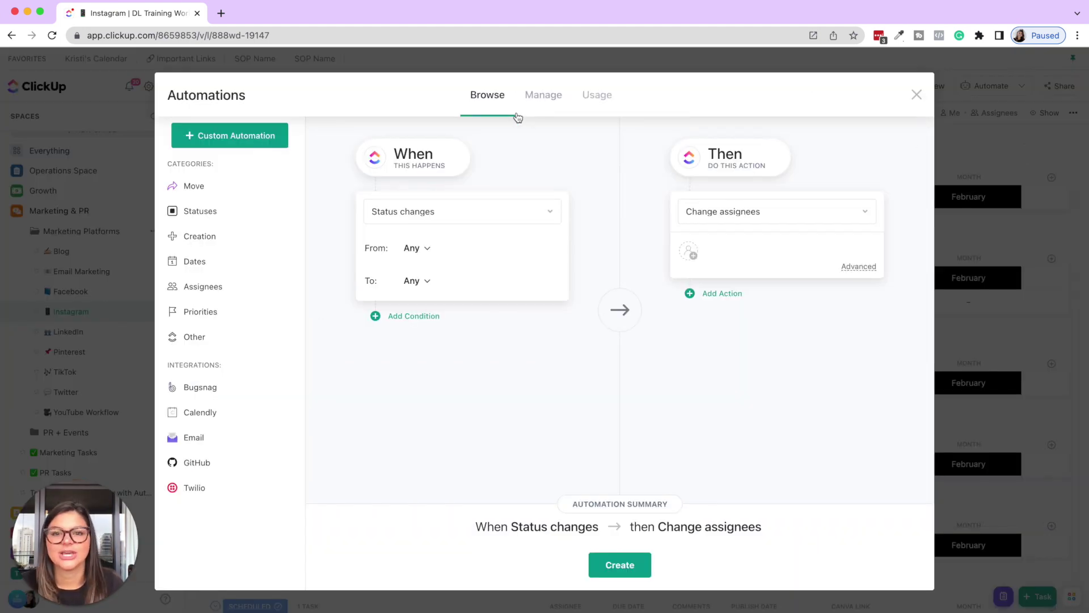
click(219, 187)
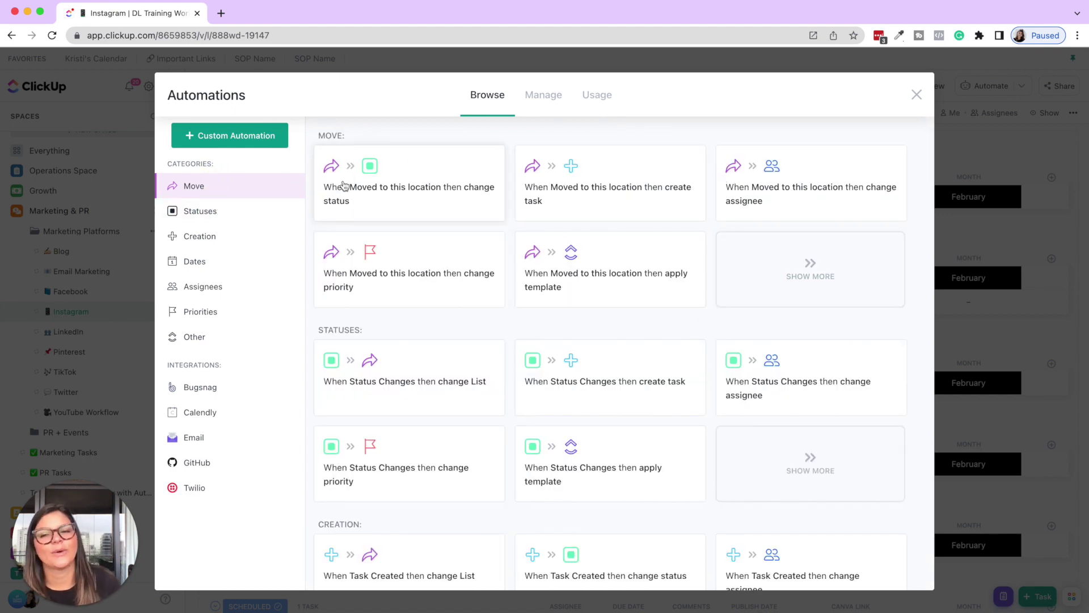
click(234, 212)
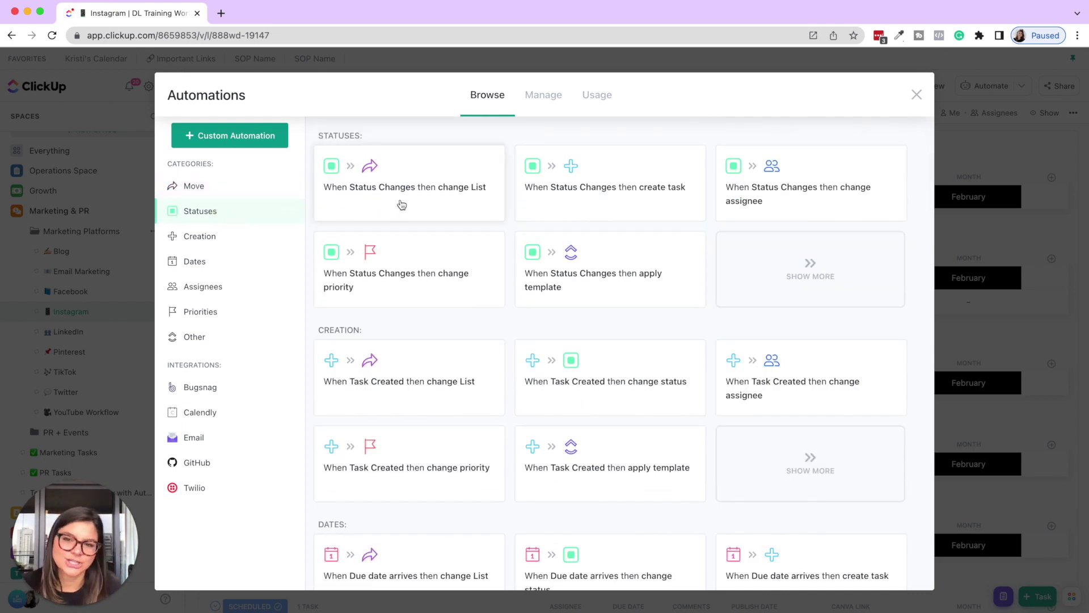
click(198, 262)
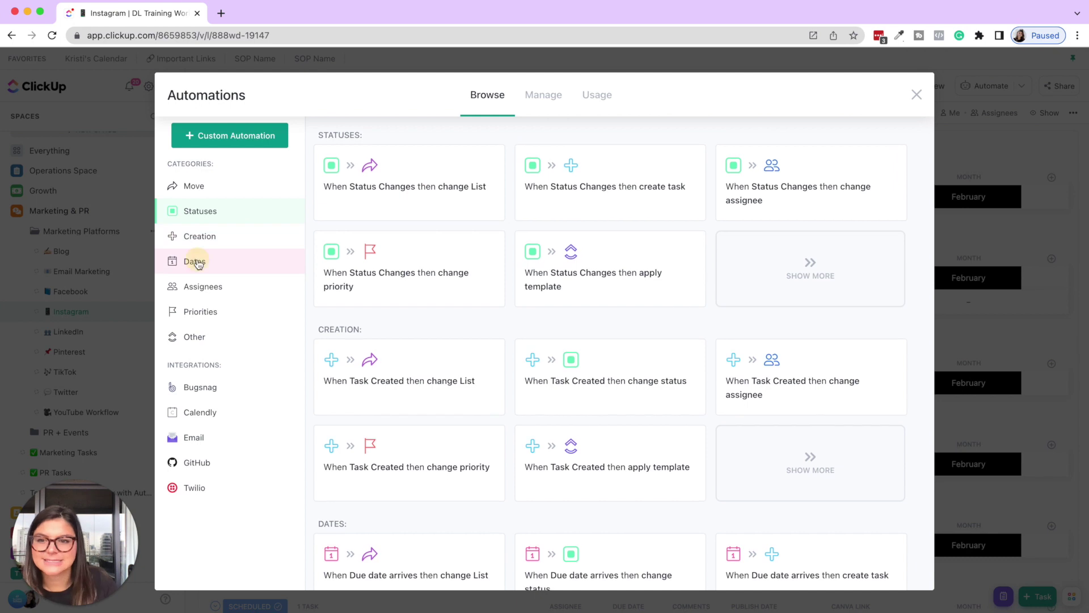
scroll(394, 346, up, 1)
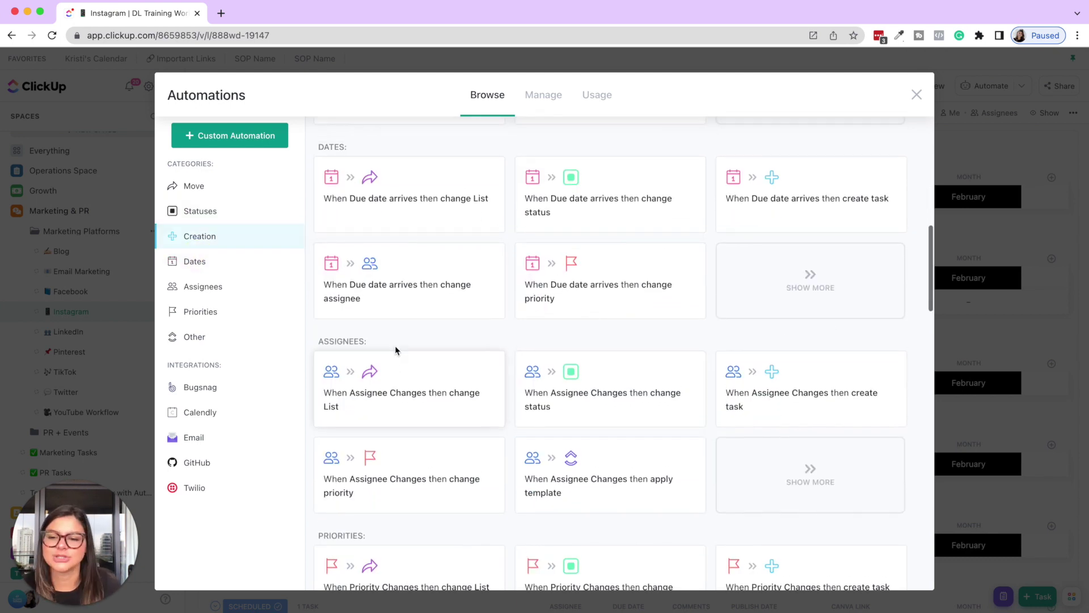
click(173, 445)
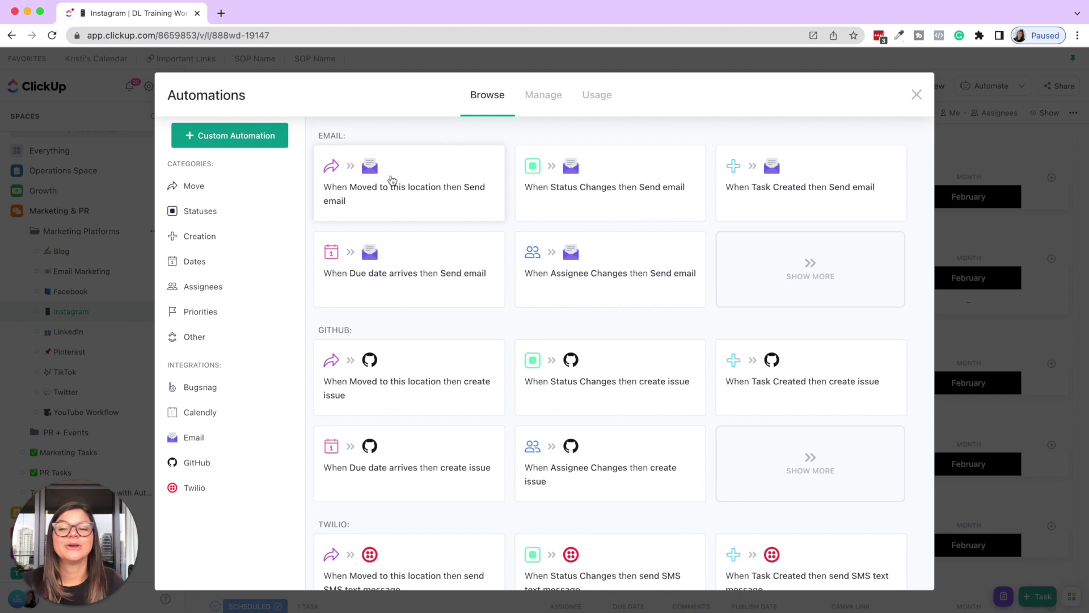
click(204, 197)
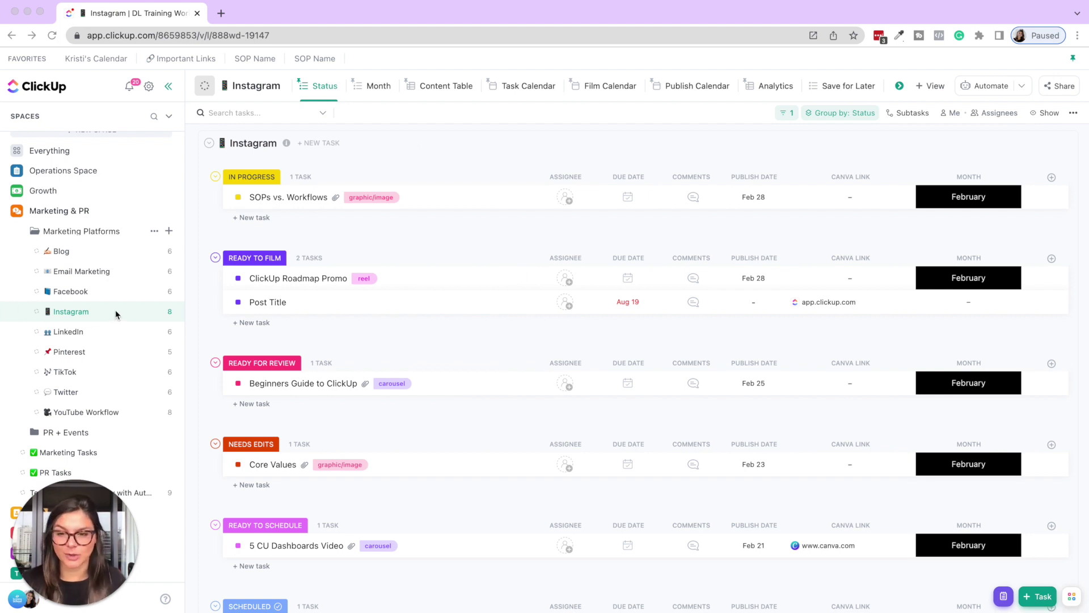
click(340, 338)
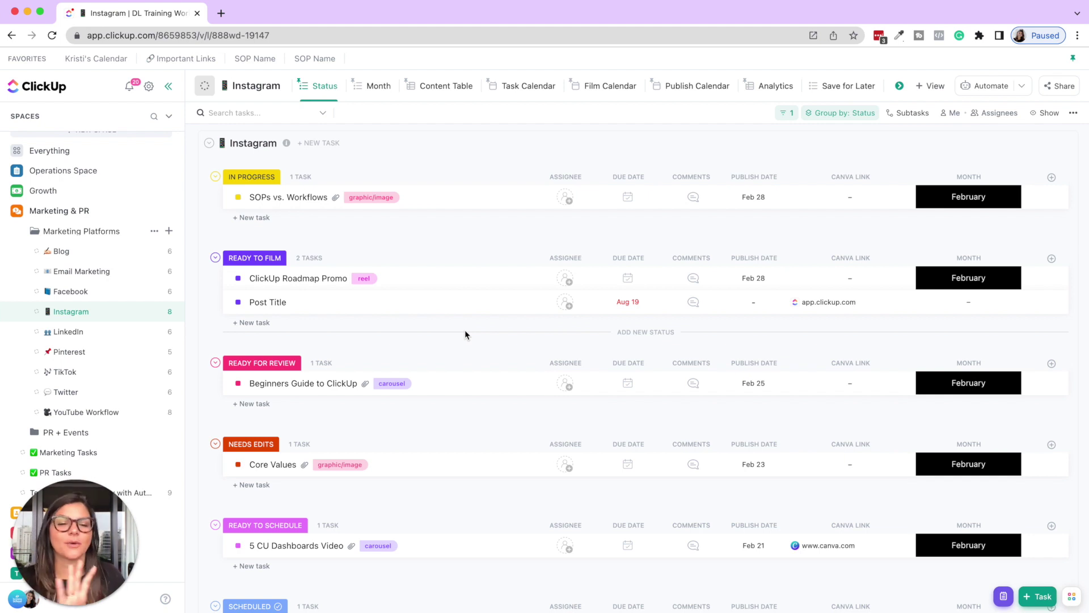
Step: Start a new custom automation for the Instagram list from the list's automation management
click(983, 88)
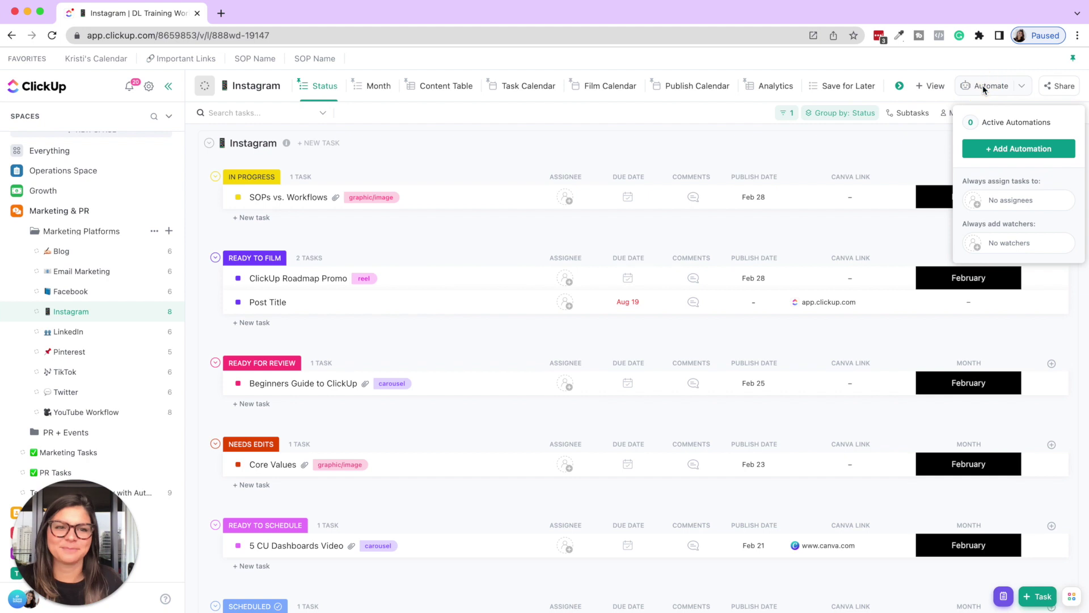
click(1008, 153)
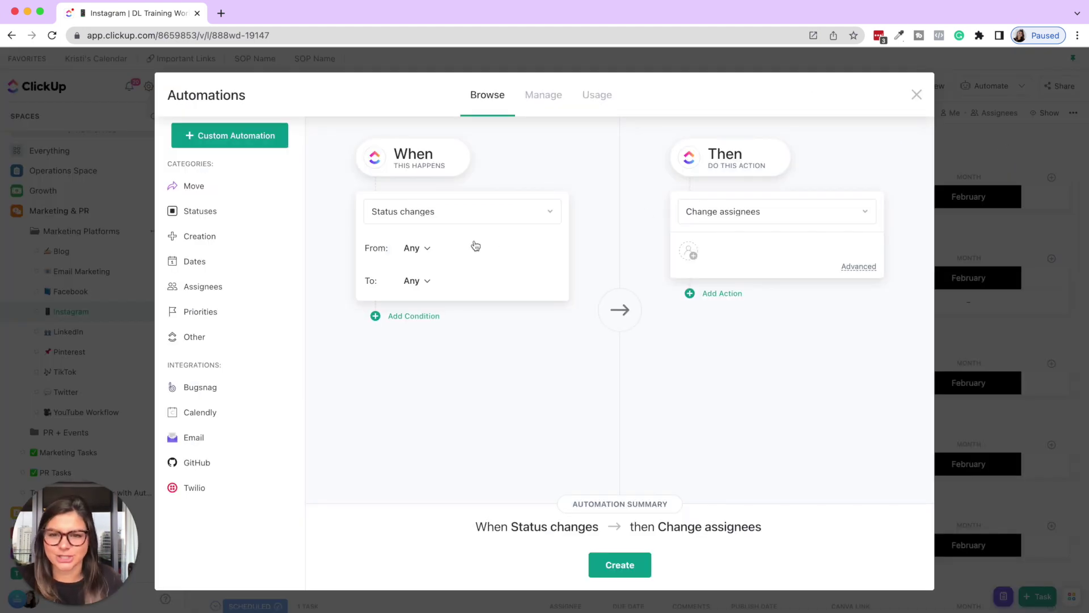
click(531, 101)
click(544, 435)
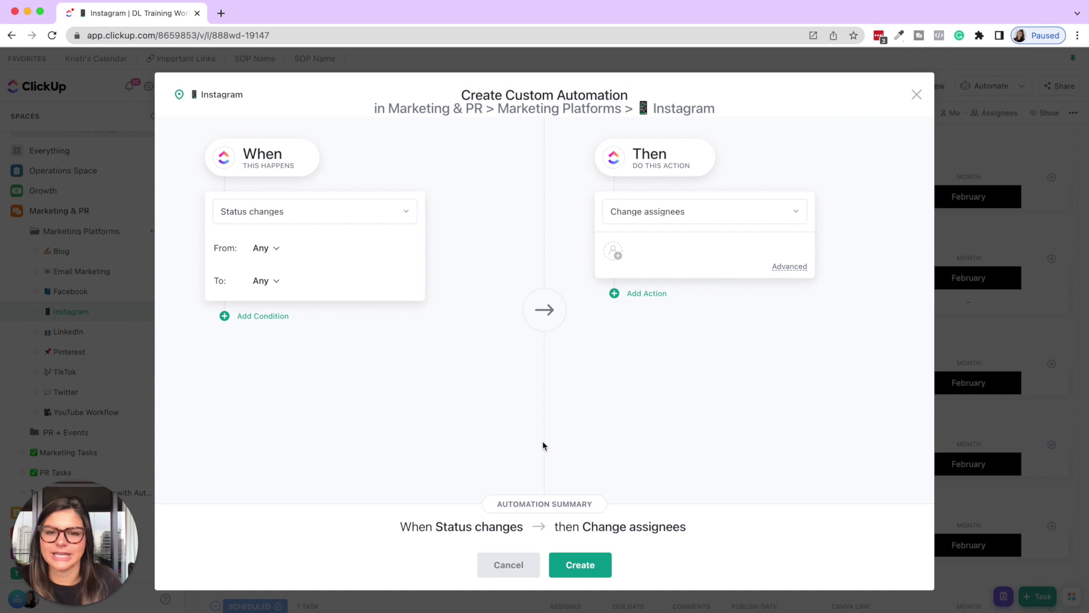
Step: Look through the available triggers for the custom automation, keeping Status changes as the trigger
click(249, 215)
scroll(321, 382, down, 3)
scroll(323, 390, up, 3)
scroll(266, 284, down, 2)
scroll(227, 293, up, 2)
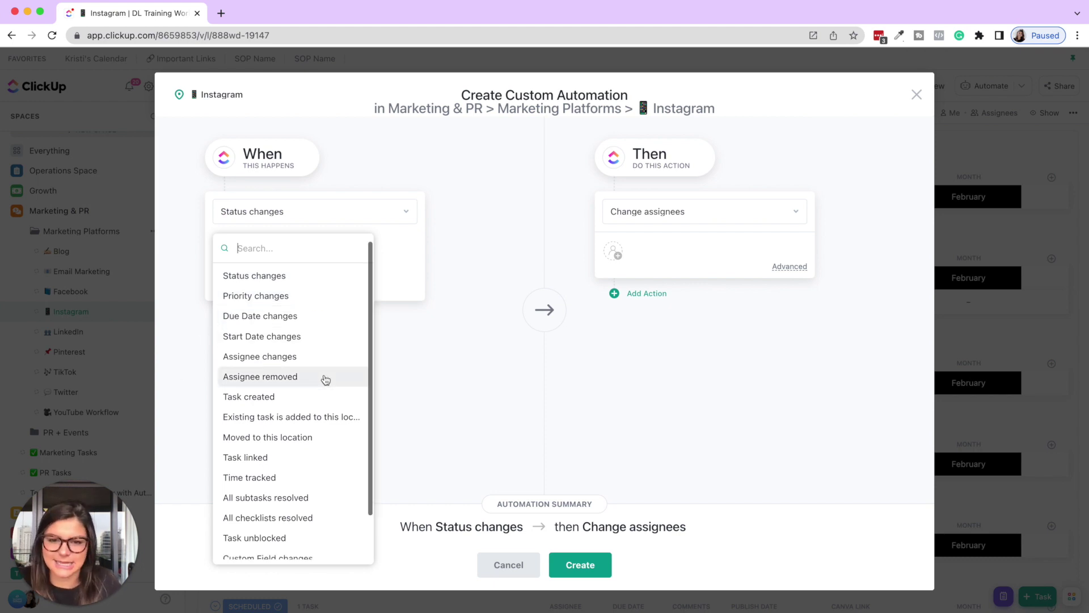
scroll(323, 380, down, 3)
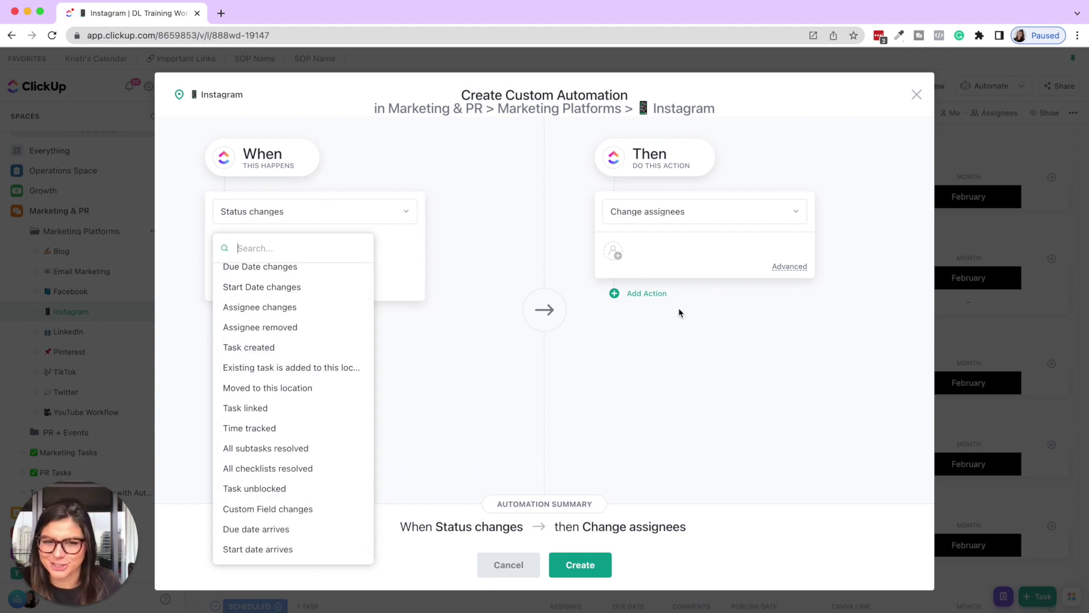
click(715, 351)
Step: Look through the available actions for the custom automation, keeping Change assignees as the action
click(714, 212)
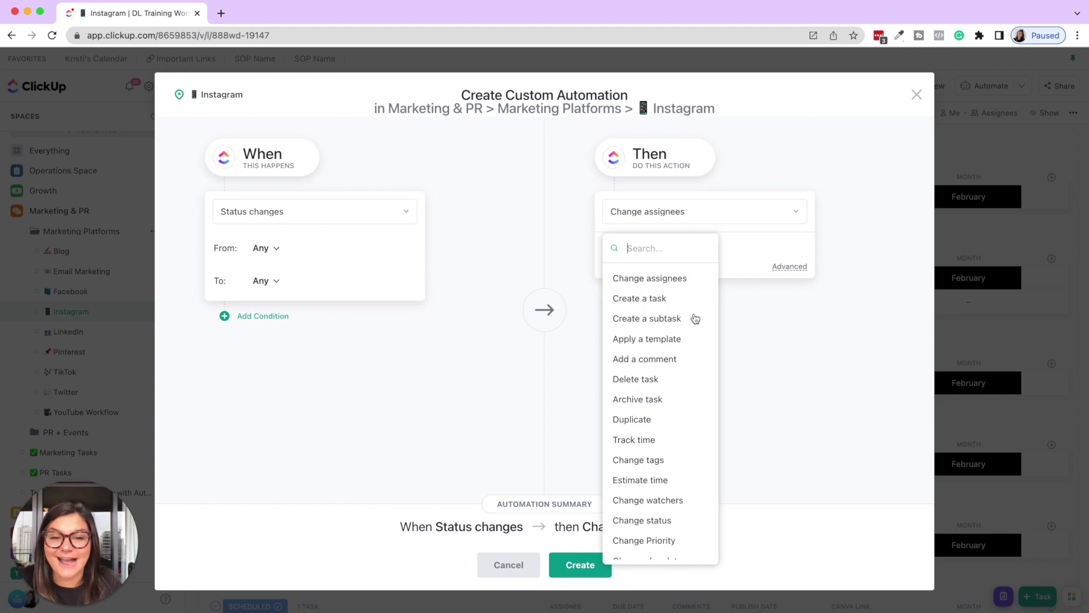
scroll(678, 369, down, 1)
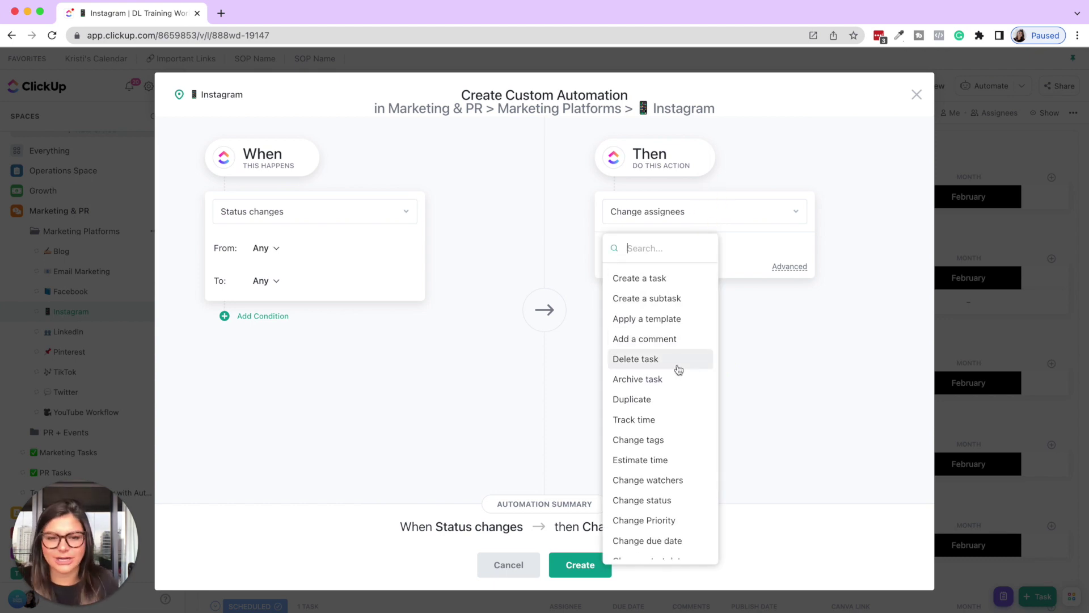
scroll(677, 363, down, 4)
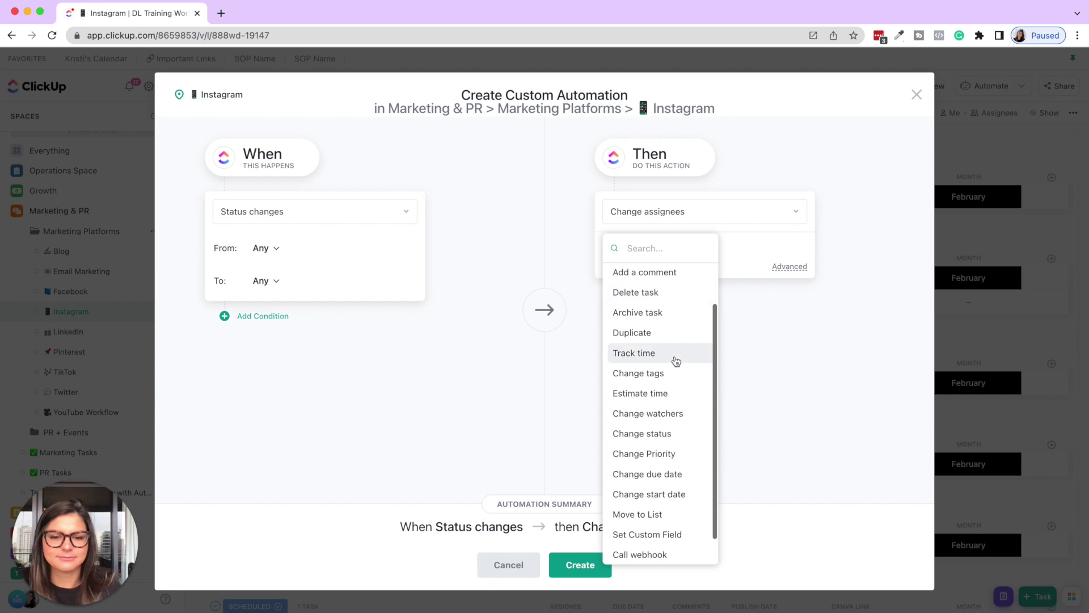
click(702, 201)
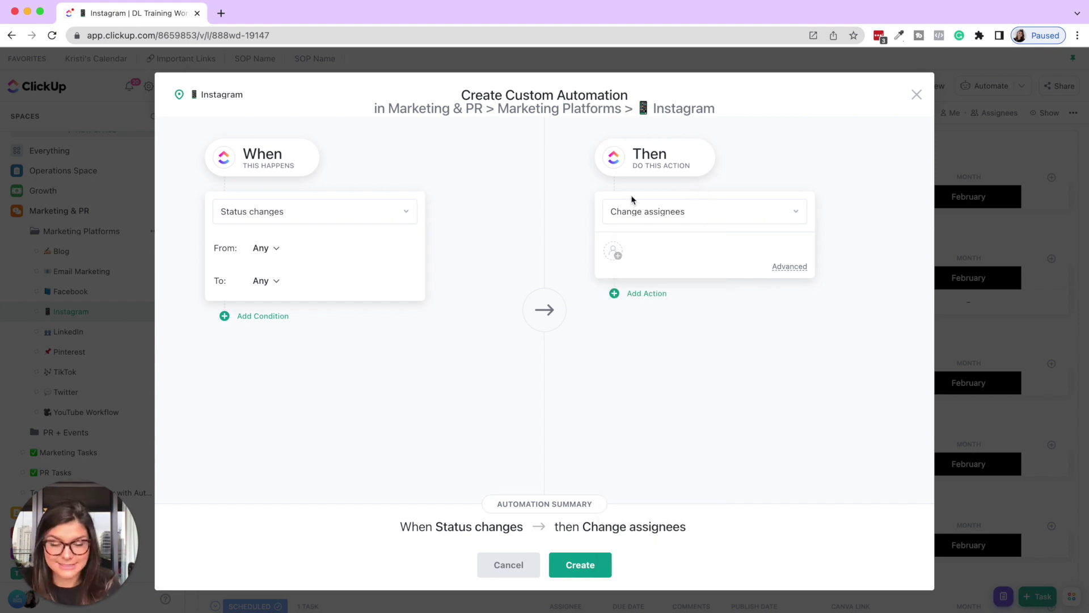
Step: Set the Status changes trigger to fire when a task moves to the READY FOR REVIEW status
click(275, 282)
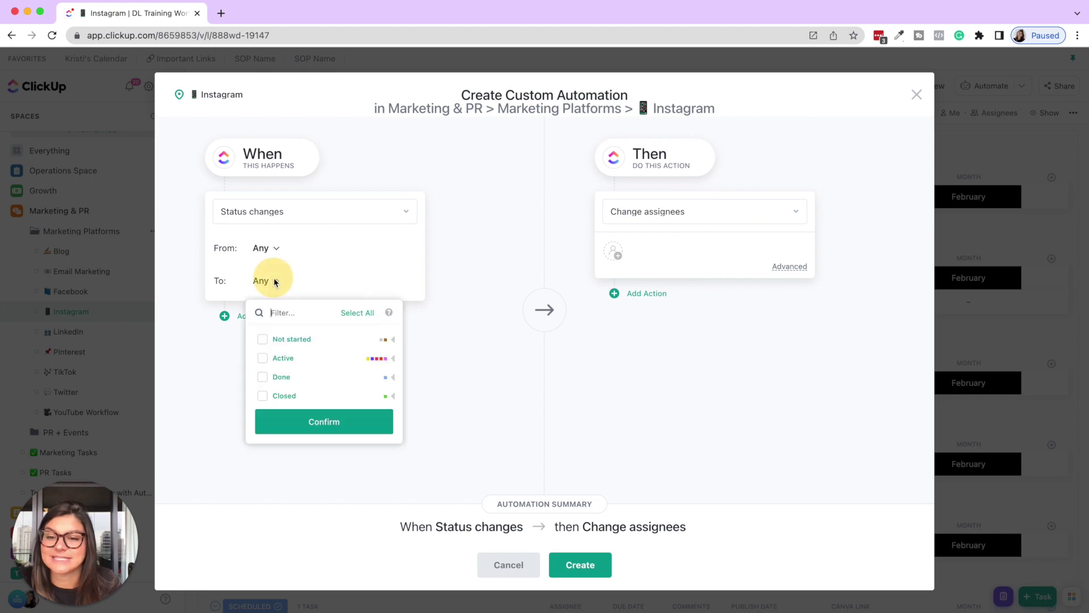
click(393, 358)
click(262, 414)
click(288, 513)
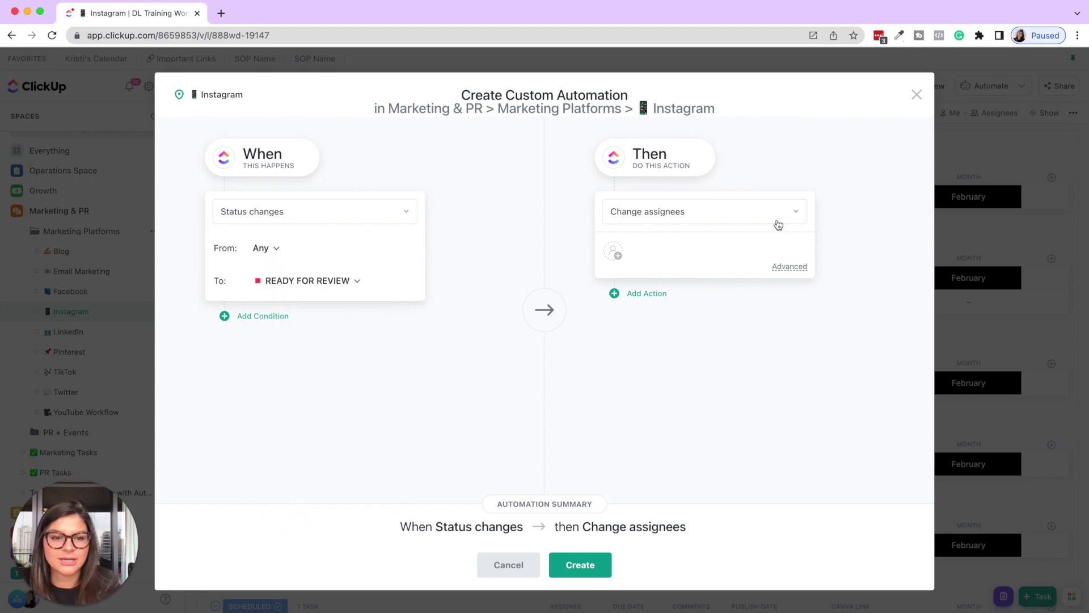
Step: Use the advanced options of the Change assignees action to reassign the task to Me
click(787, 265)
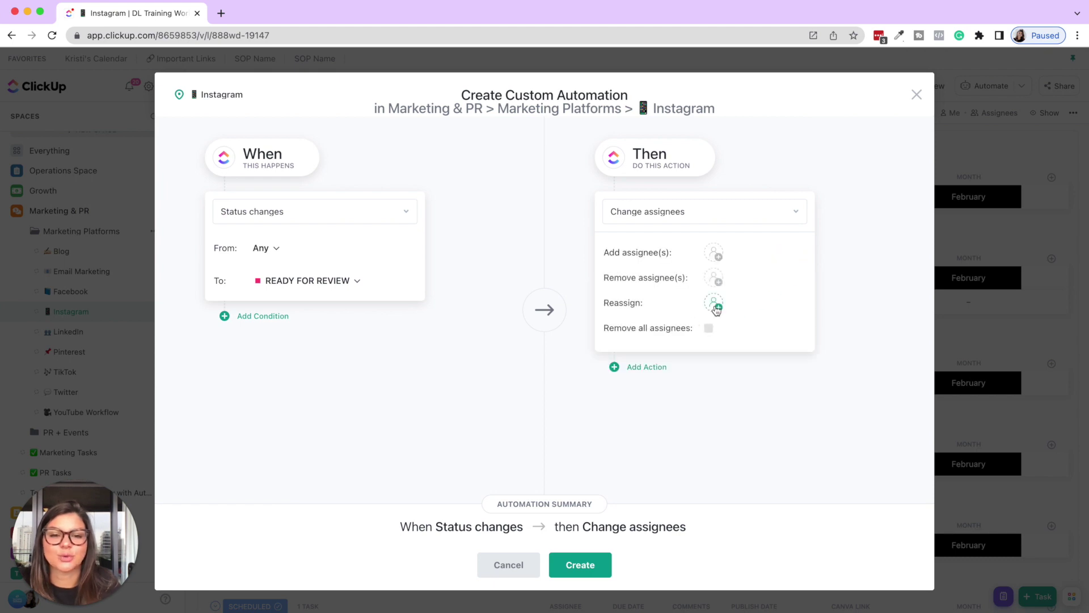
click(715, 304)
click(734, 380)
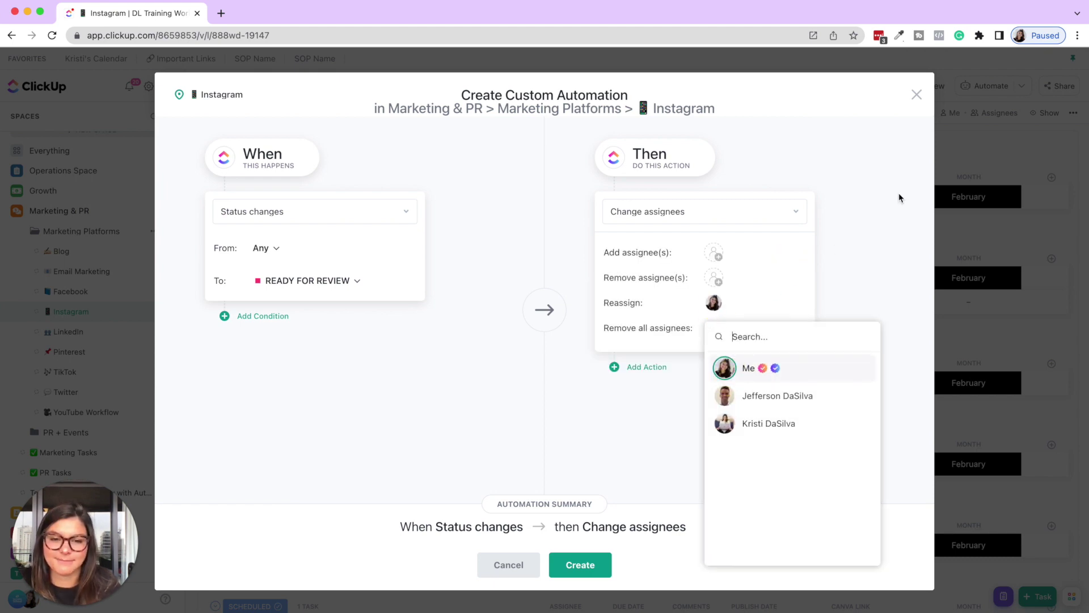
click(900, 194)
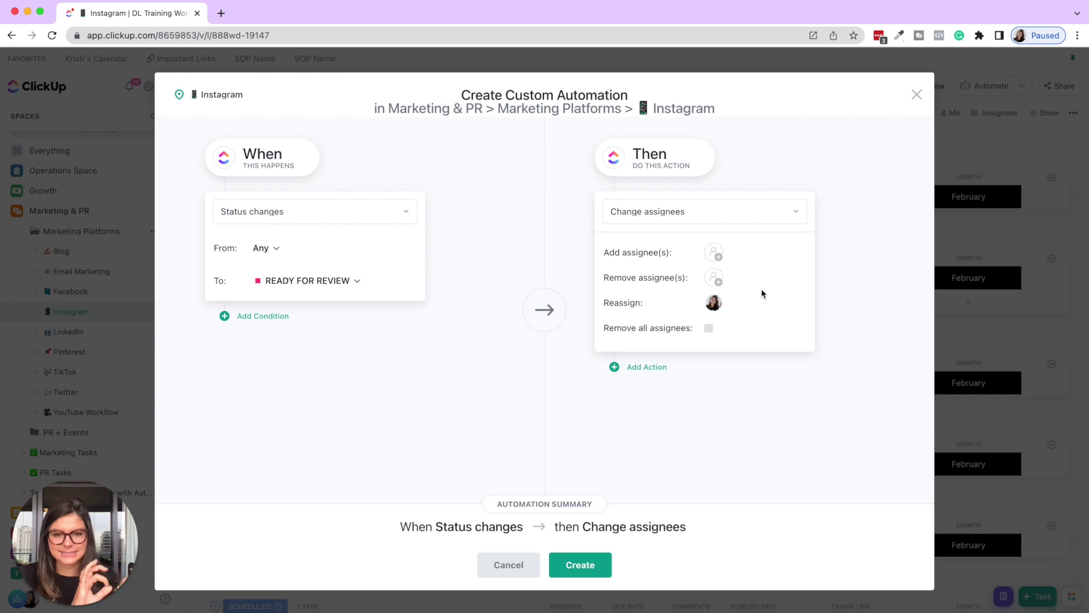
click(717, 308)
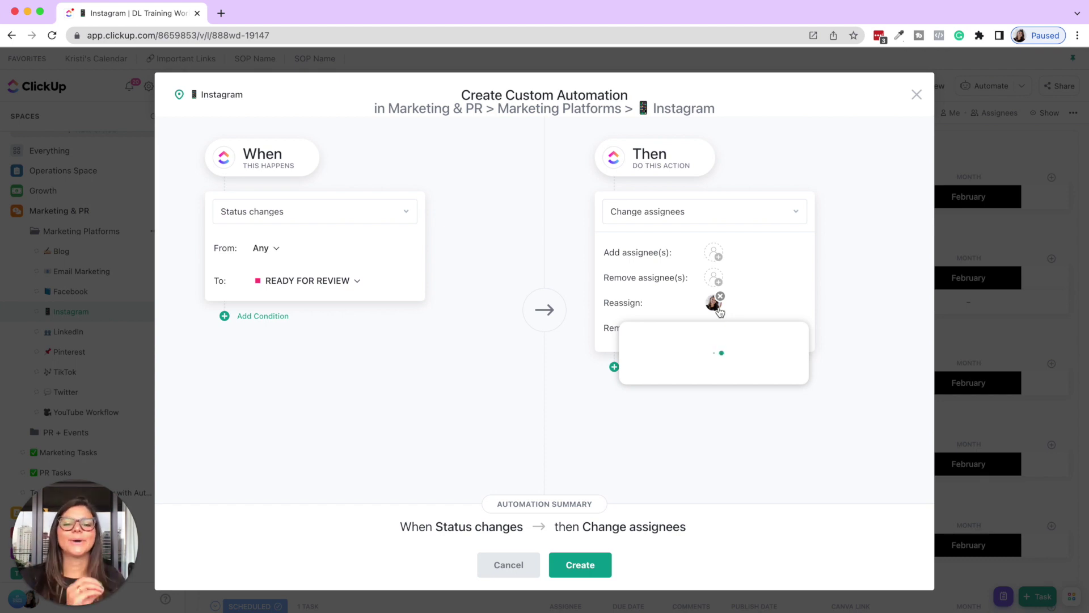
click(760, 306)
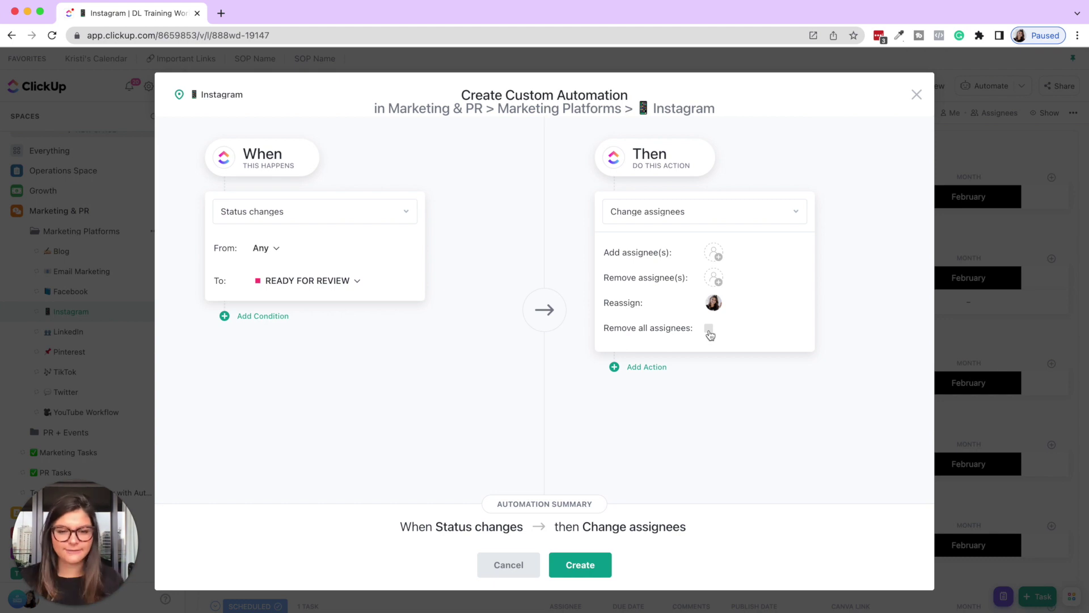
click(715, 278)
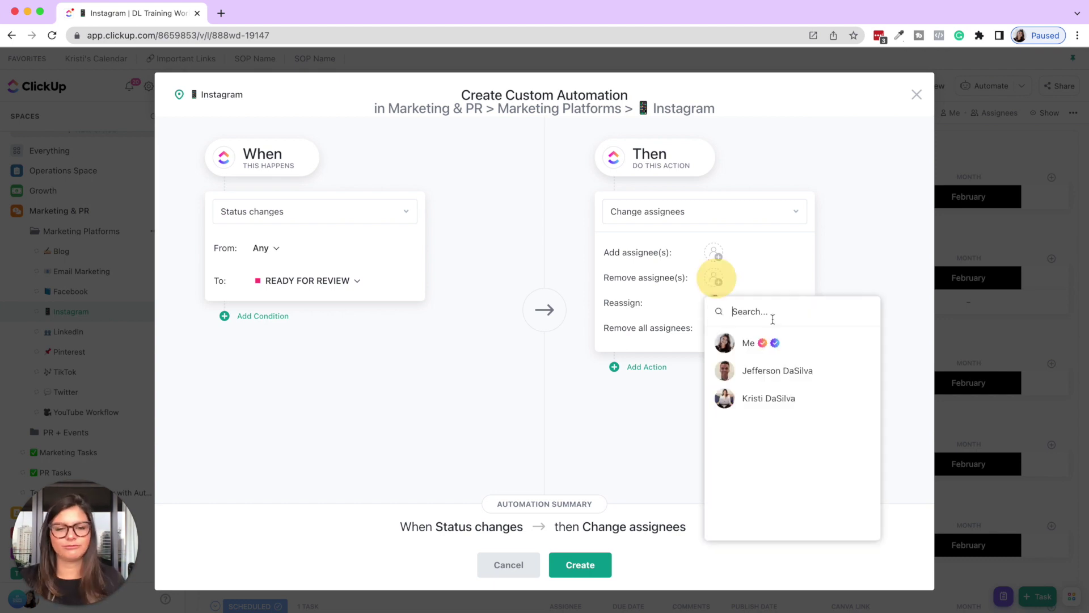
click(809, 243)
Step: Add a second action to the automation and set it to Change due date
click(659, 367)
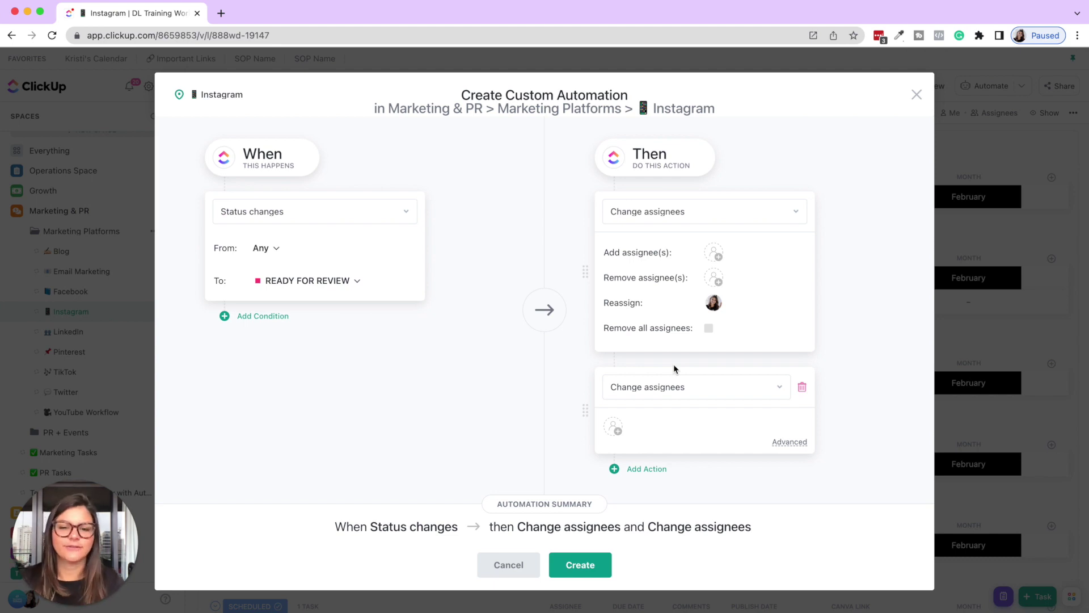
click(708, 394)
scroll(647, 386, down, 3)
click(670, 513)
Step: Set the second action's due date to Days after trigger date with a value of 2
click(653, 447)
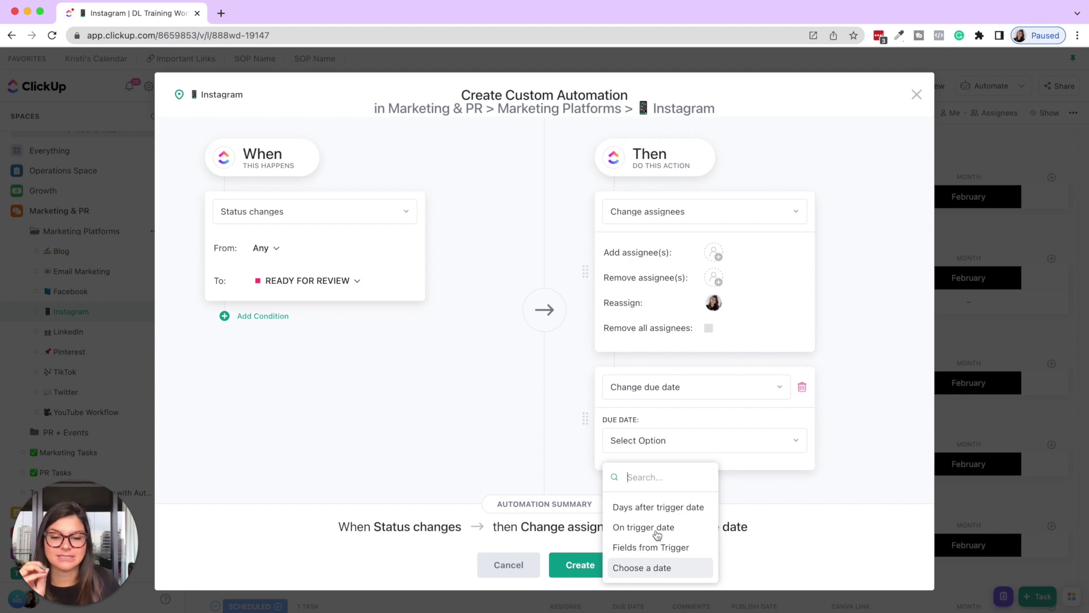
click(663, 507)
click(658, 476)
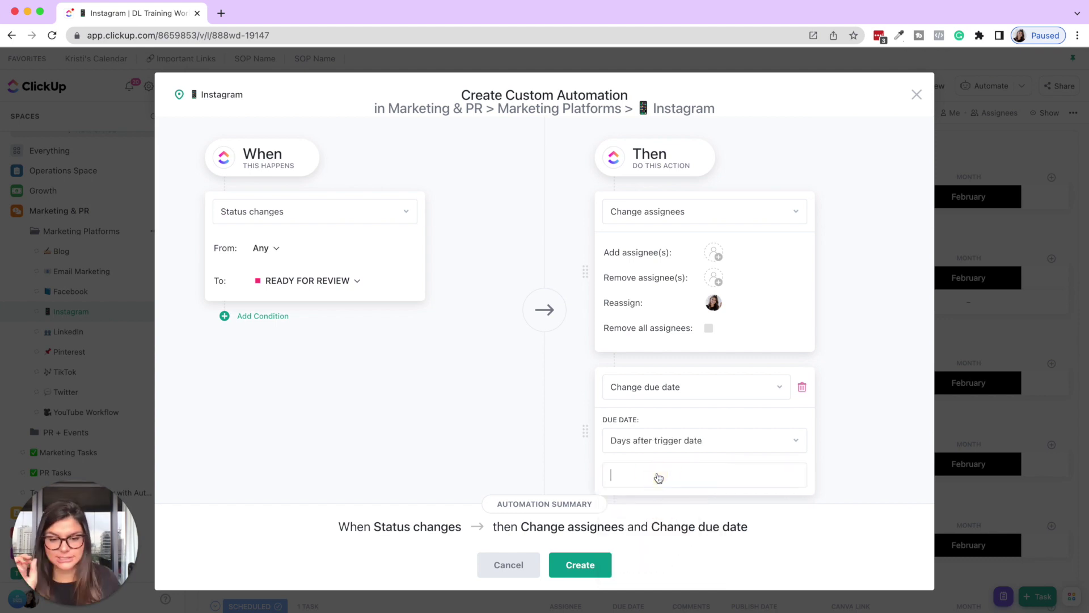
text(2)
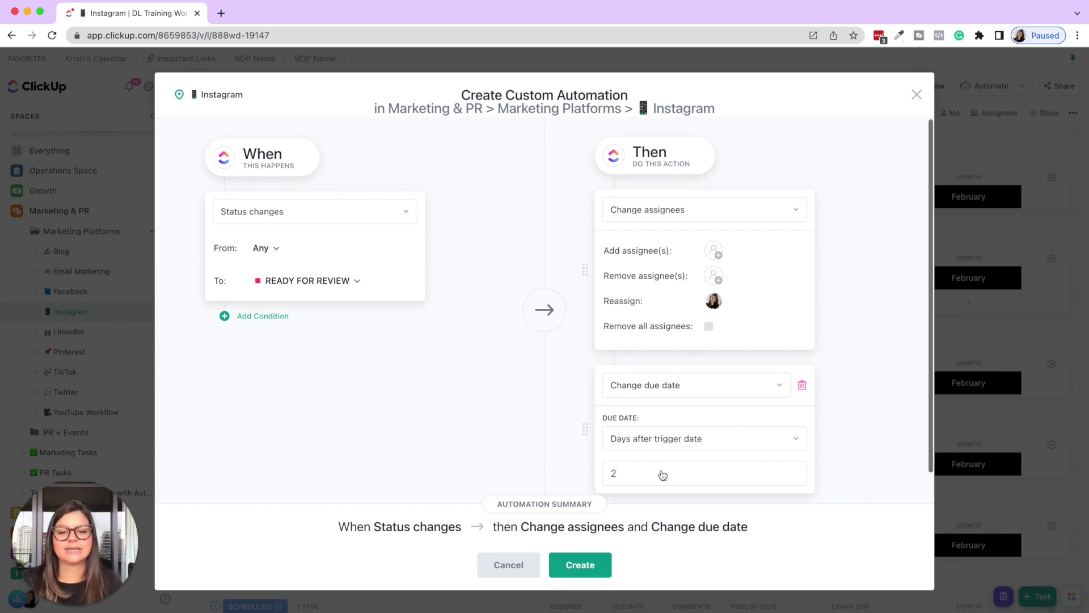
Step: Try the On trigger date option for the due date, and Fields from Trigger with Publish Date as its value
scroll(662, 474, down, 1)
click(659, 407)
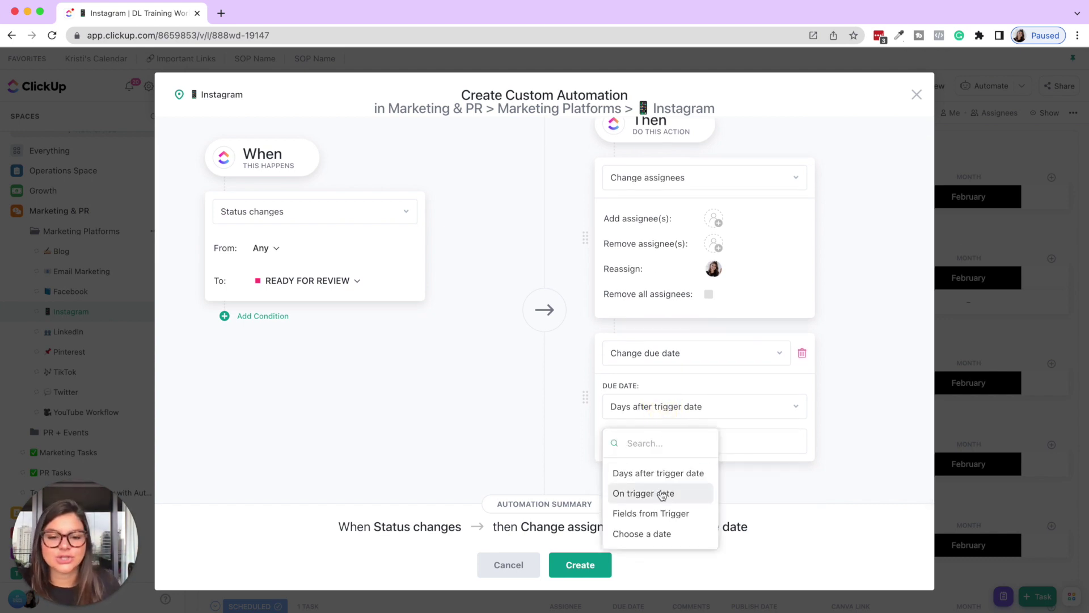
click(662, 494)
click(685, 432)
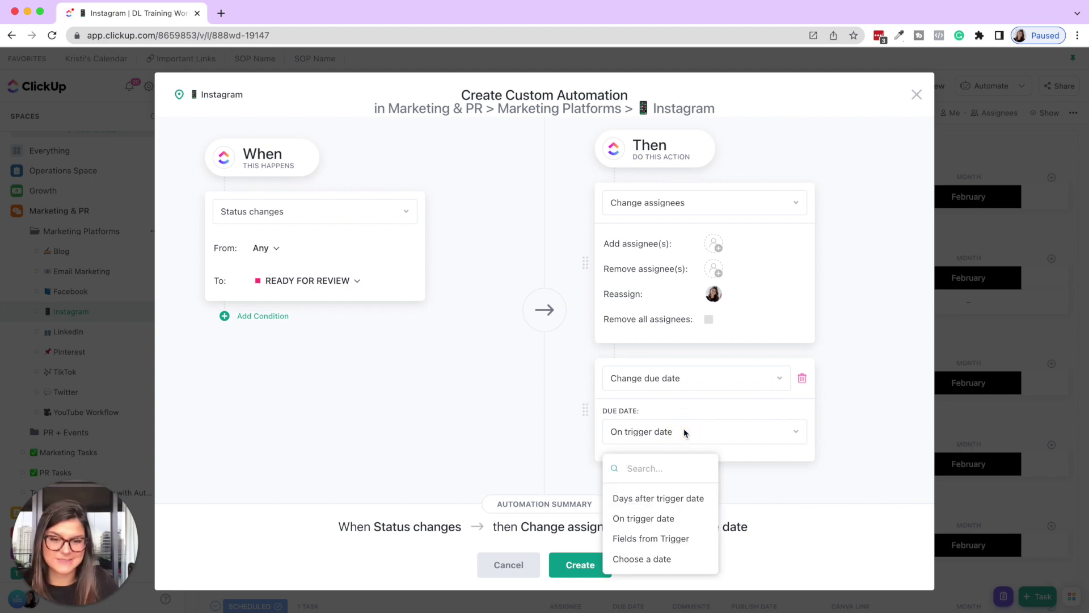
click(683, 538)
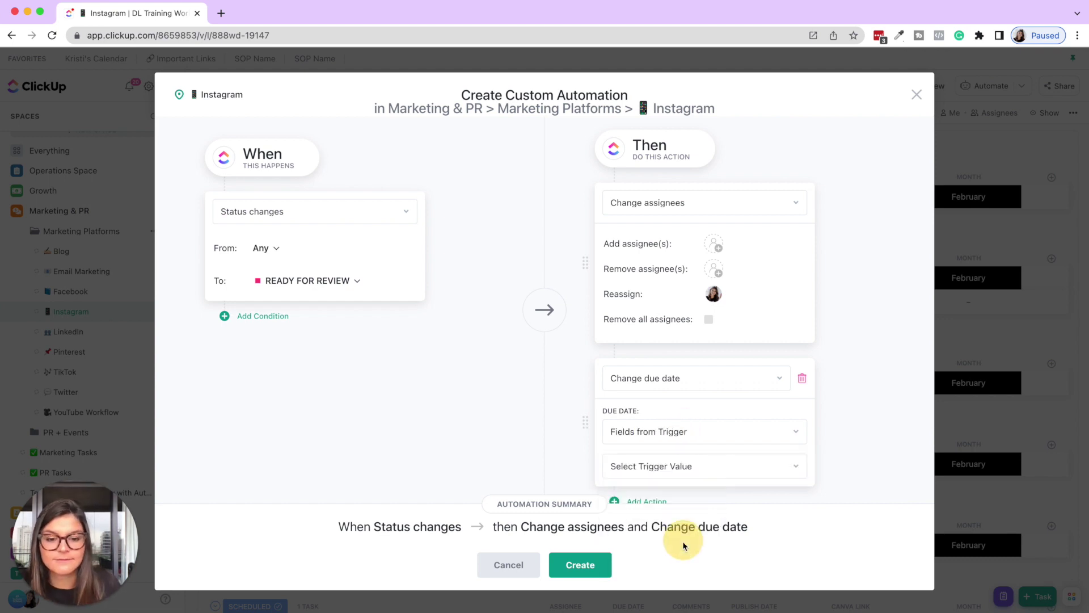
click(681, 469)
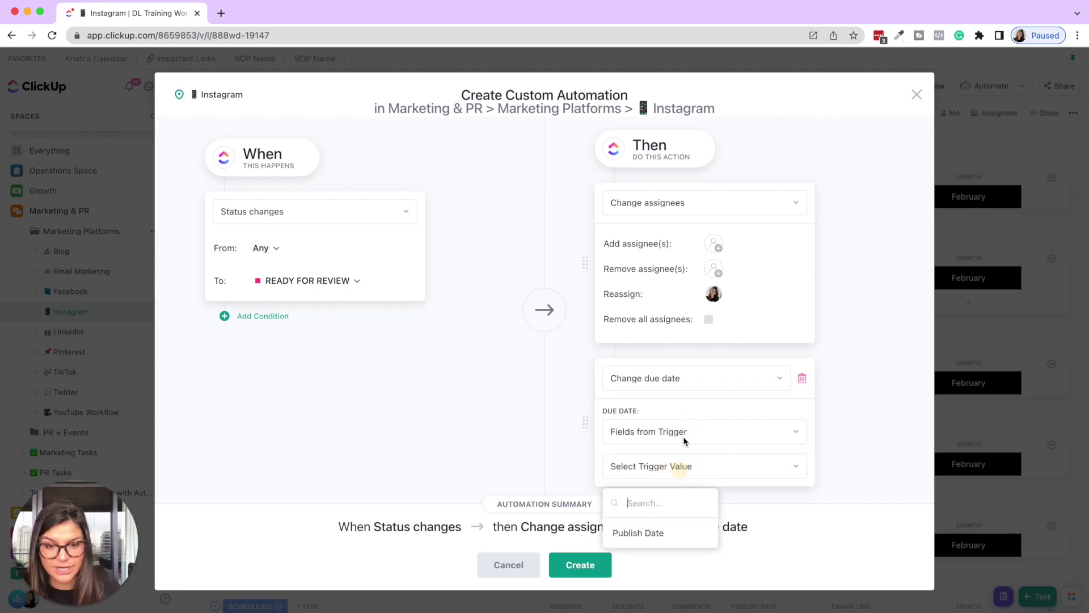
click(651, 535)
scroll(705, 448, down, 1)
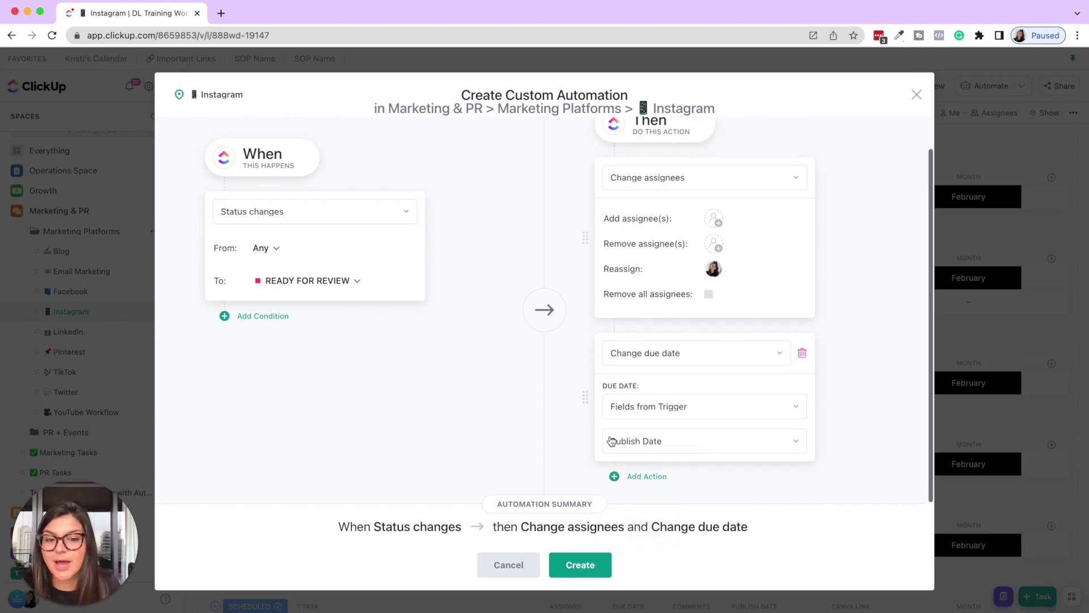
click(641, 454)
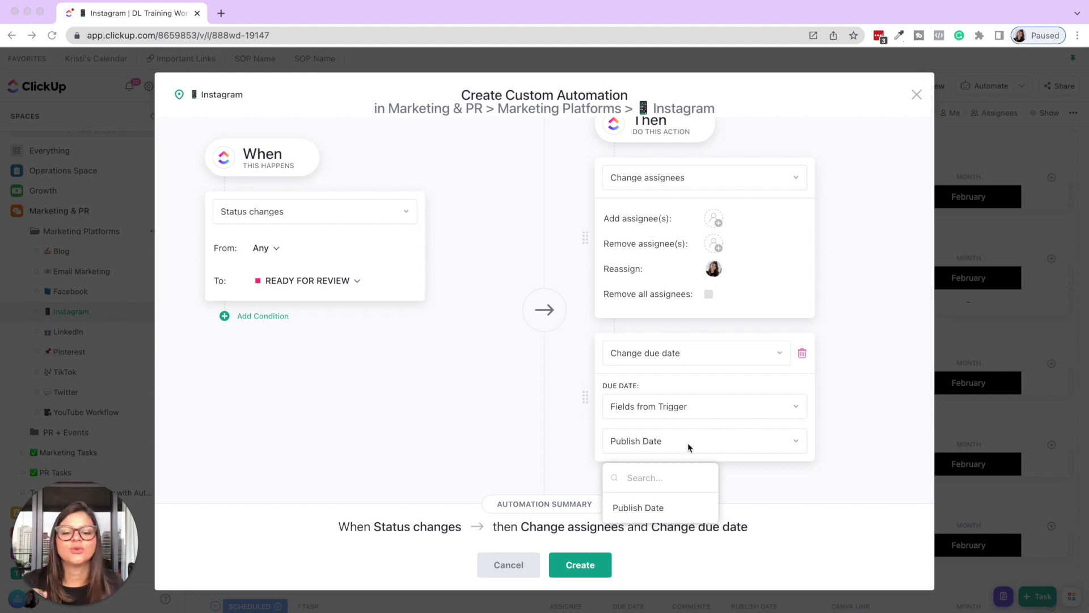
click(793, 445)
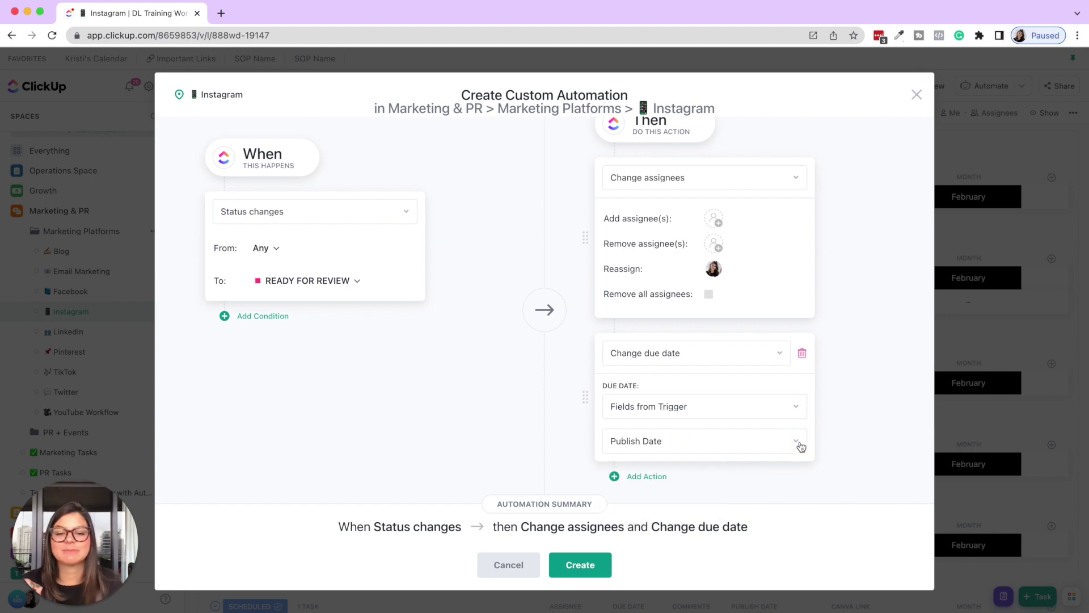
click(797, 446)
Step: Try the Choose a date option for the due date and check its date picker without choosing a date
click(669, 407)
click(668, 407)
click(657, 534)
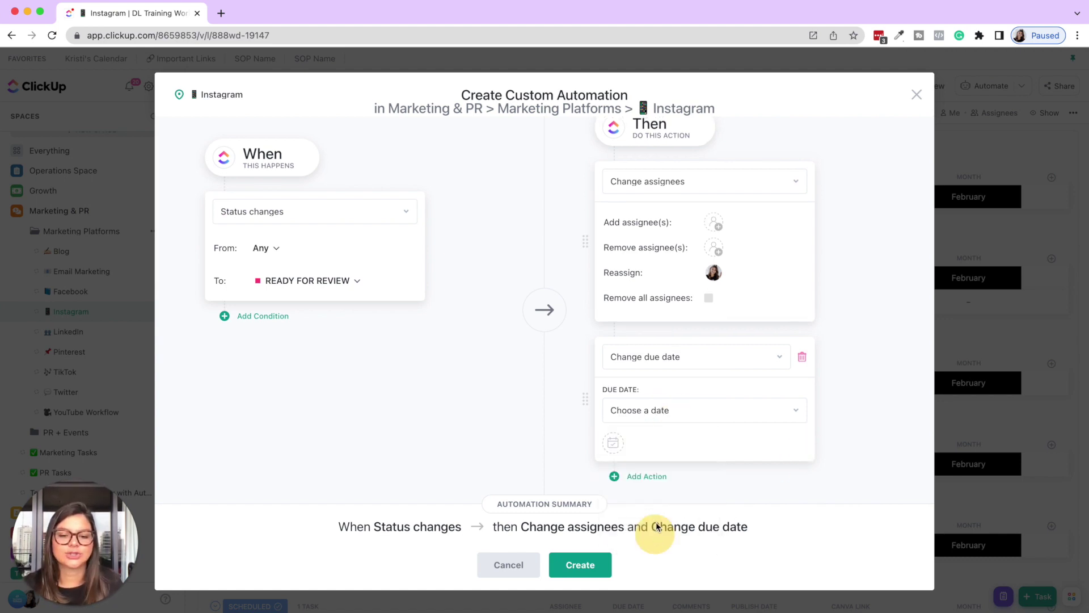
click(613, 442)
click(880, 381)
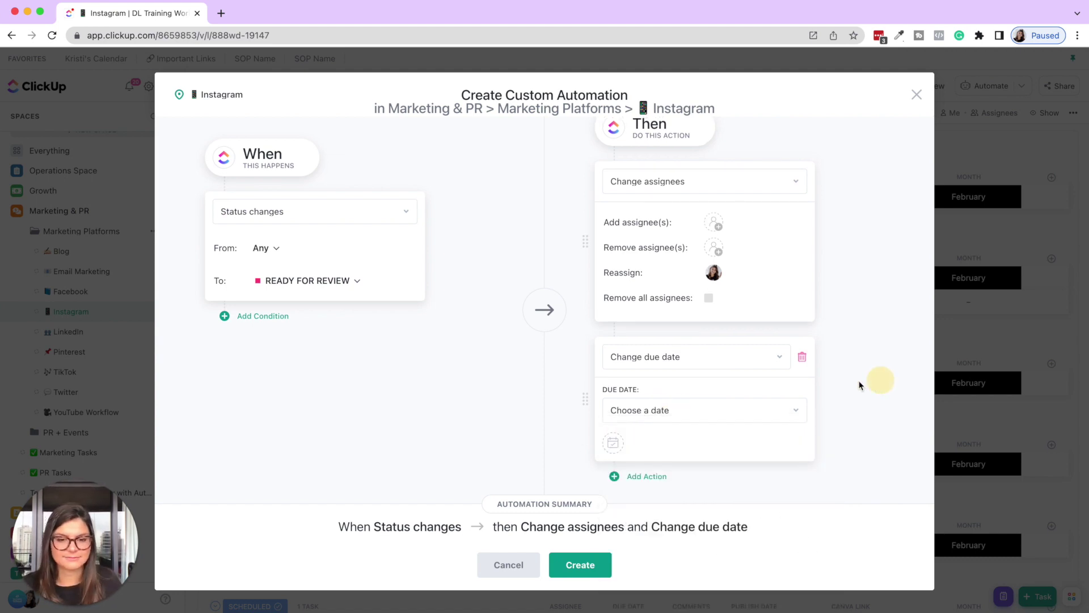
Step: Look through the available types for the second action, keeping Change due date
click(683, 359)
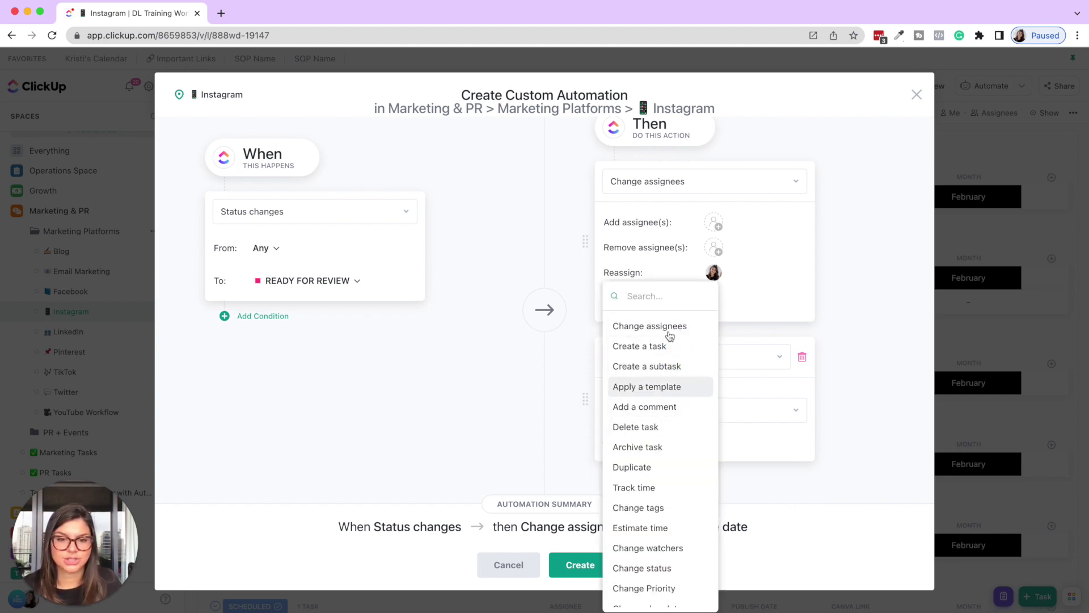
scroll(675, 494, down, 1)
click(918, 395)
Step: Make the due date fall 2 days after the trigger date and create the automation
click(792, 410)
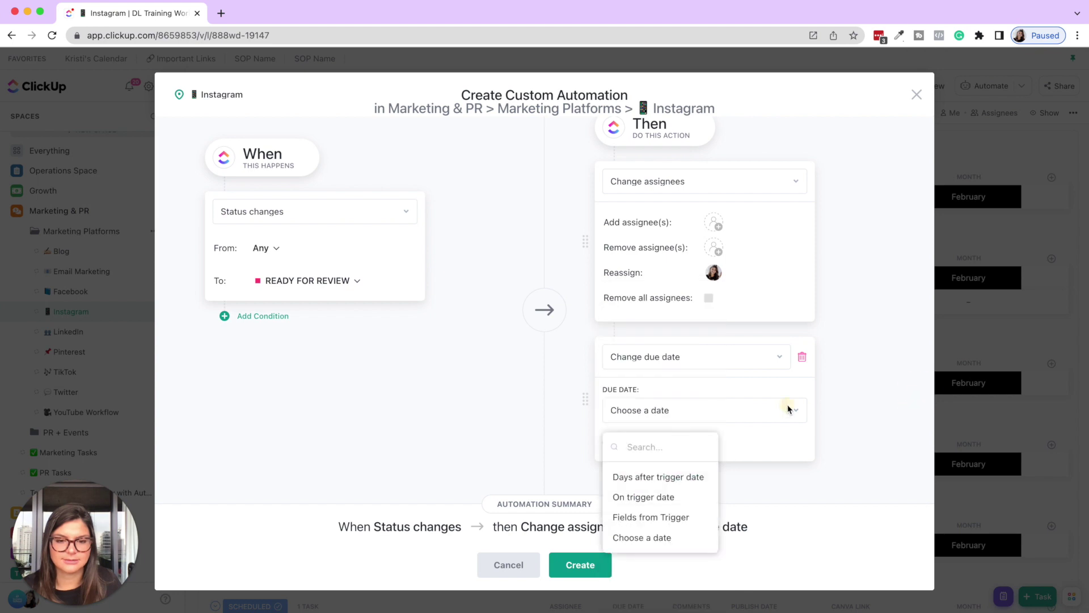
click(694, 476)
click(665, 451)
key(BackSpace)
text(2)
click(587, 571)
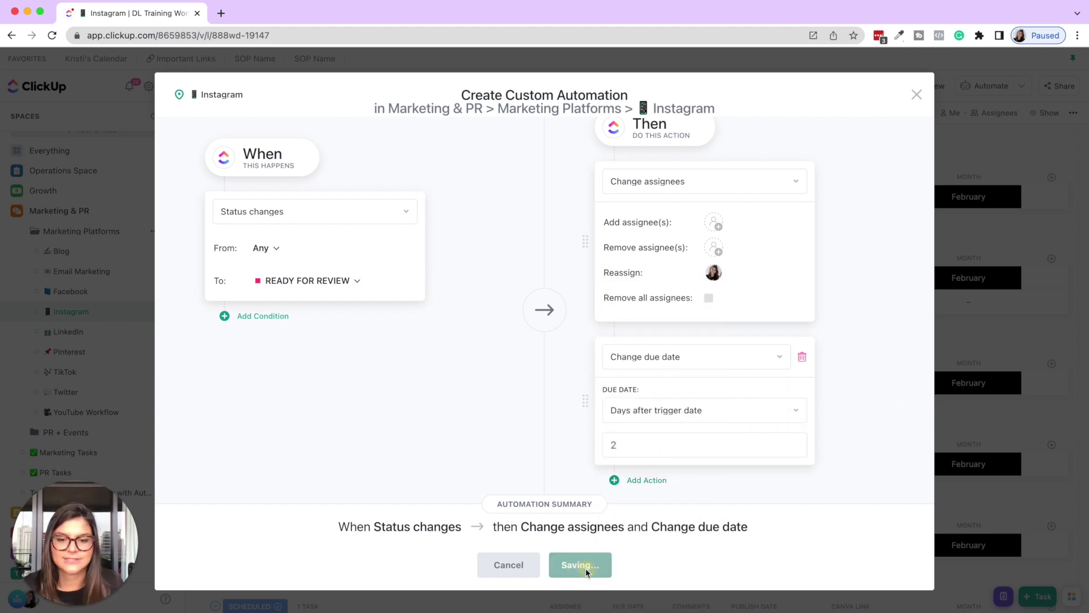
Step: Enter an automation description saying that a change to "Ready for Review" reassigns the task to the named person, due 2 days later
click(209, 210)
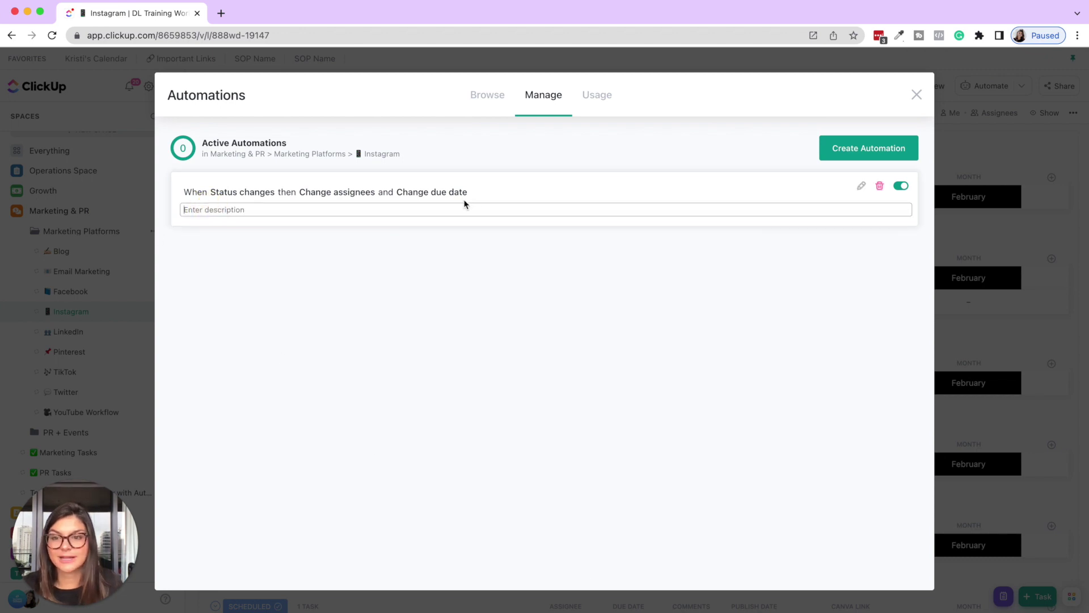
text(When )
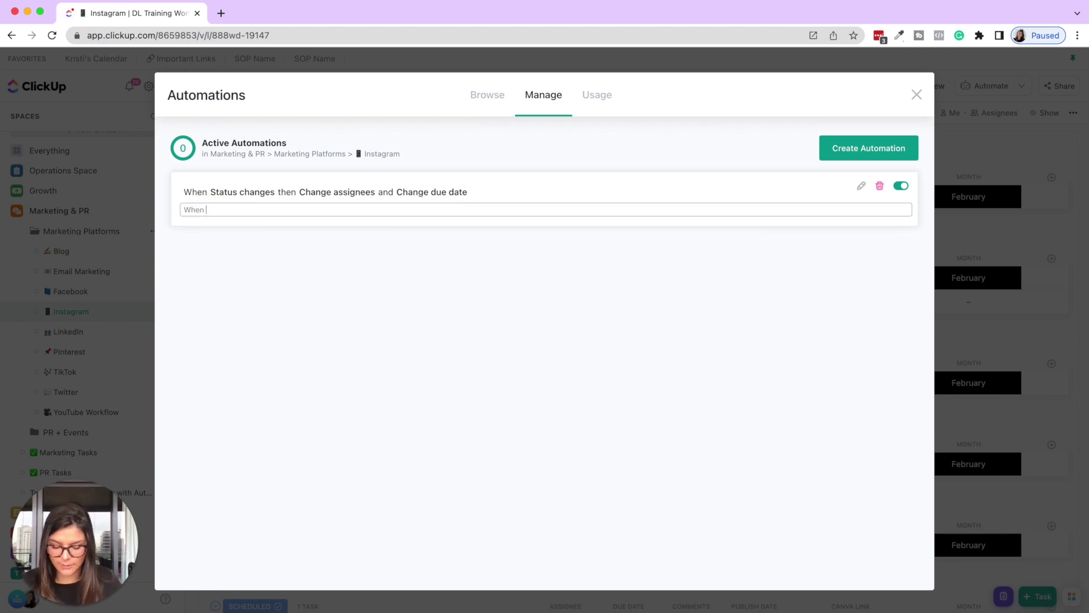
text(status chang)
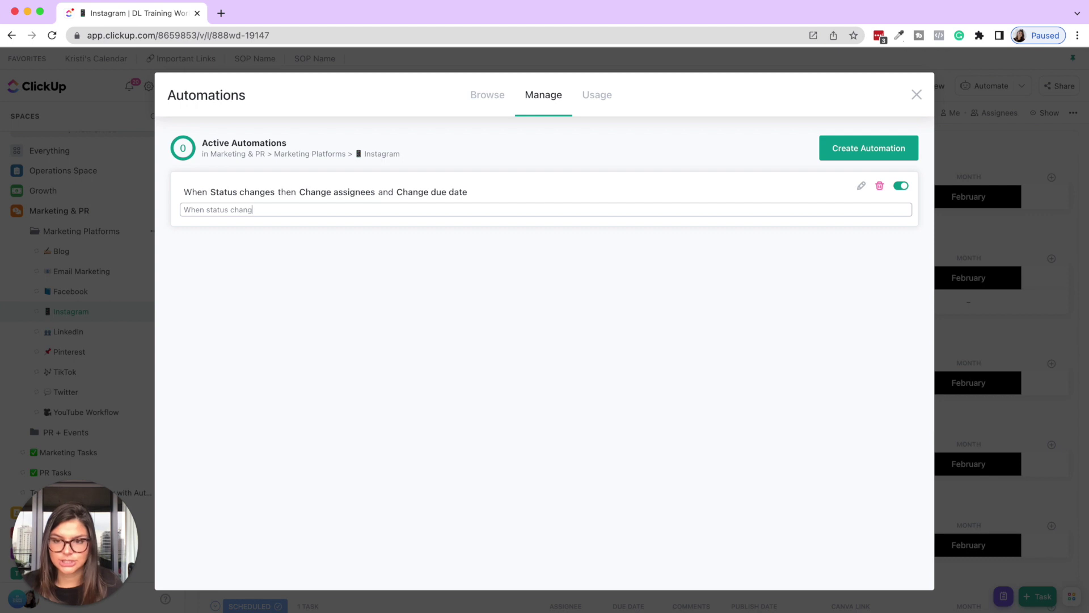
text(es to "Re)
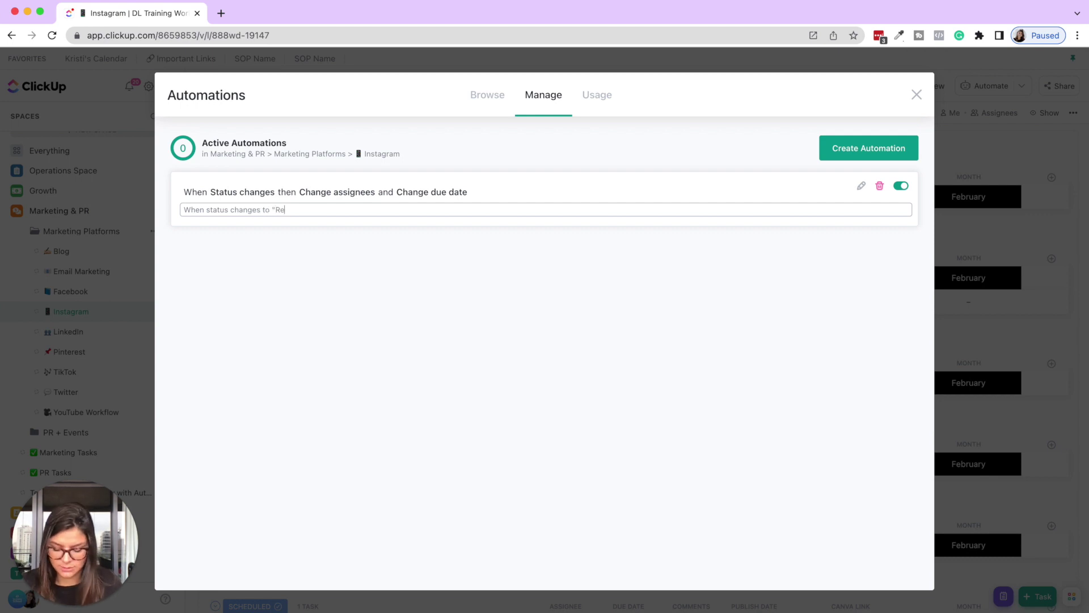
text(ady for Review")
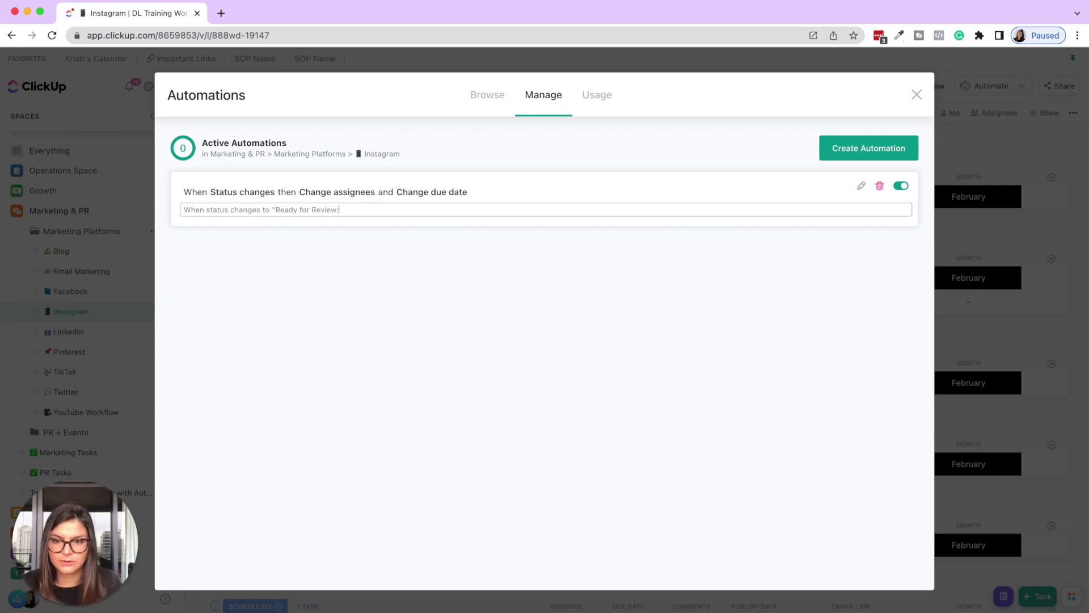
text(, rea)
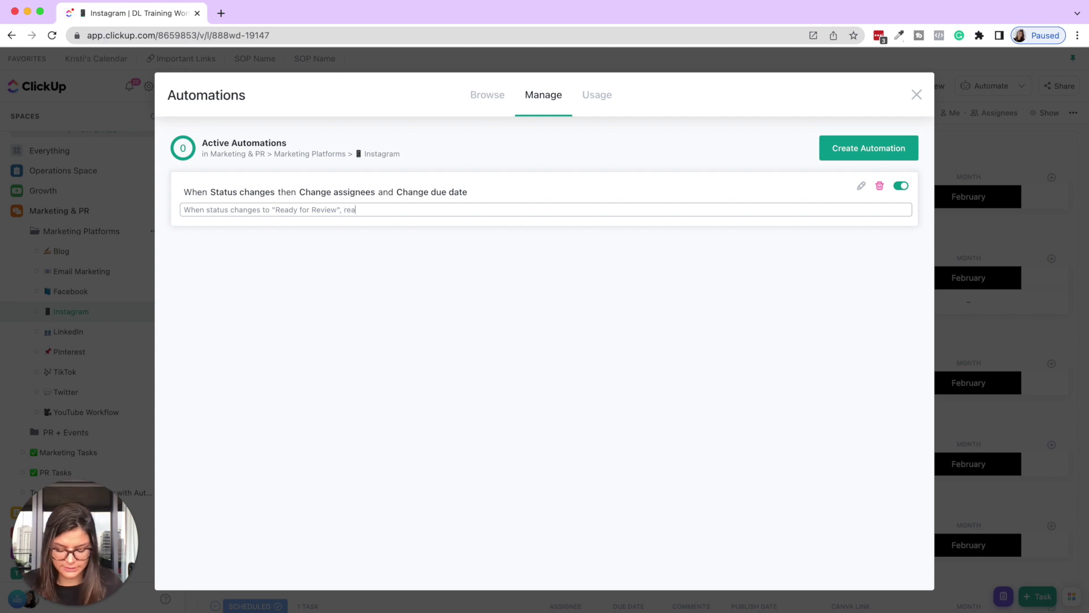
text(ssign K)
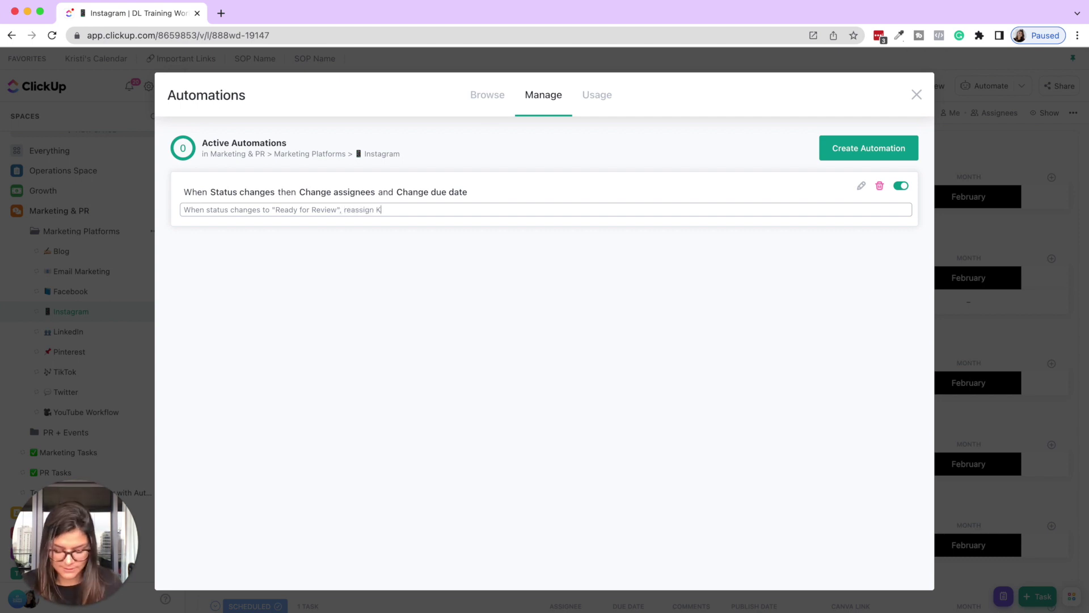
text(risti with due da)
key(BackSpace)
text(wit)
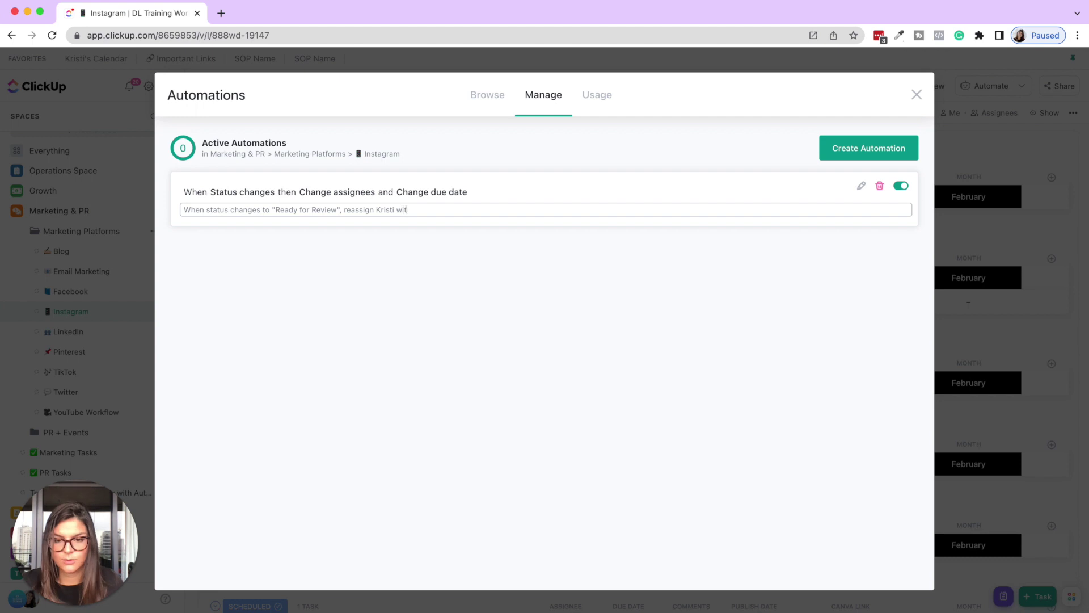
text(h due date fo 3)
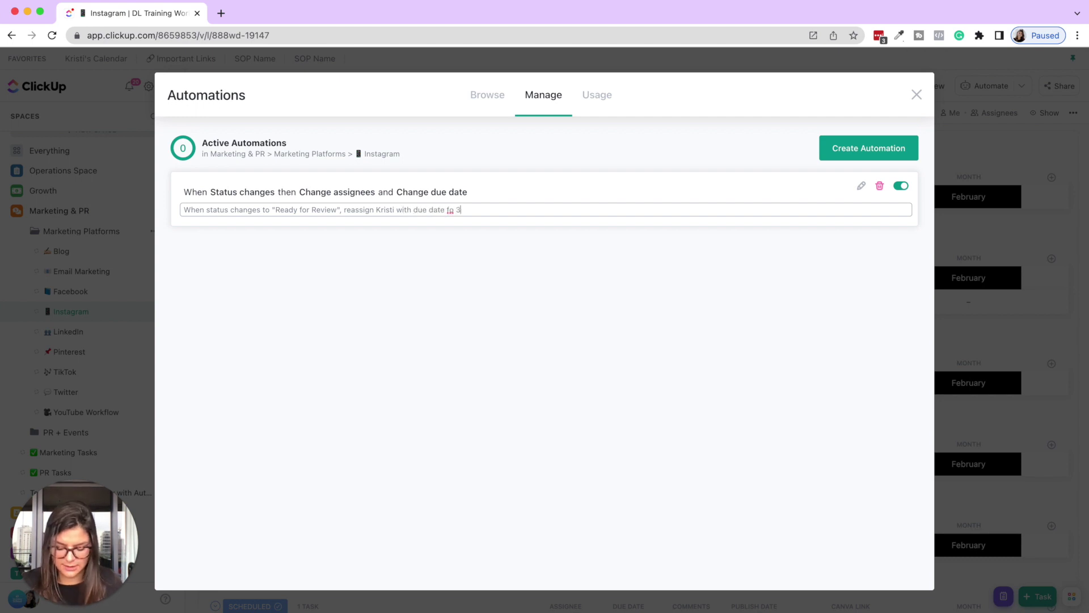
key(BackSpace)
text(2 days later)
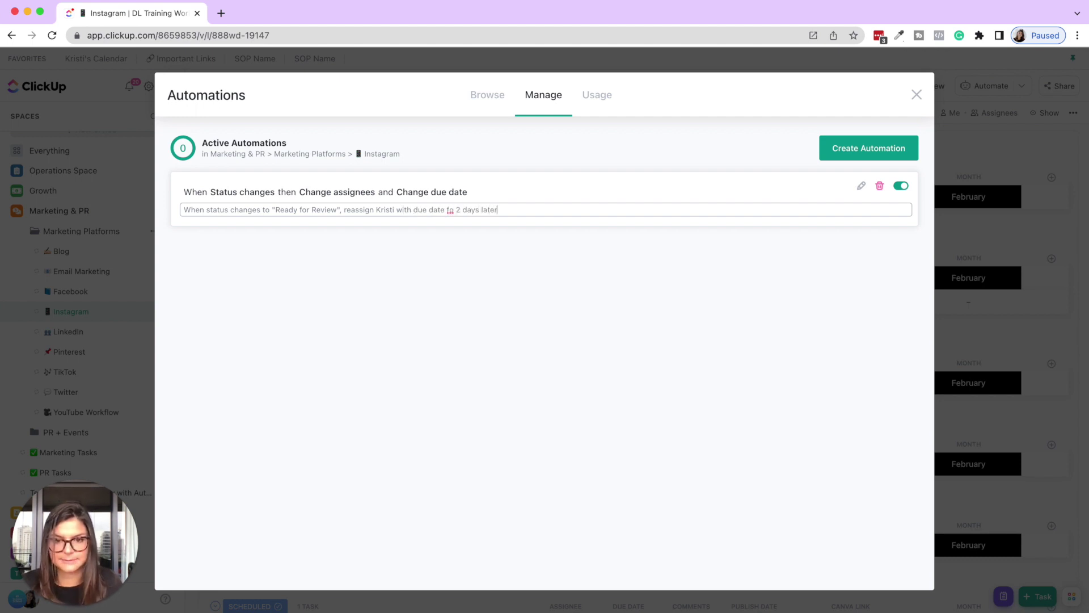
Step: Correct the misspelled word before "2 days later" to "of" and save the automation description
click(453, 209)
key(BackSpace)
key(BackSpace)
key(BackSpace)
text(of)
key(Return)
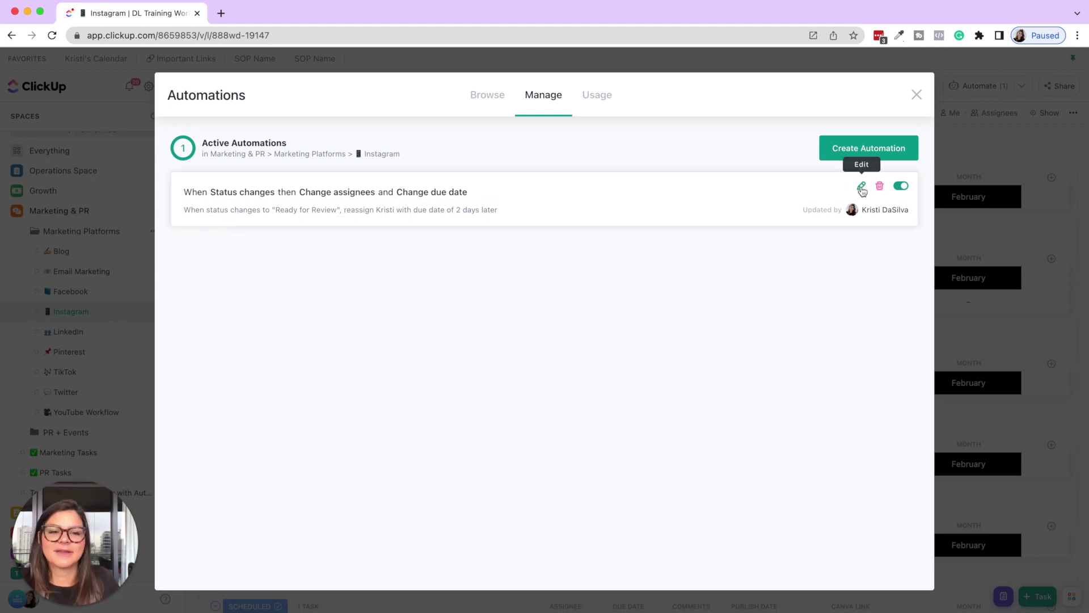
Step: Turn off the new status-change automation in the Instagram list
click(899, 188)
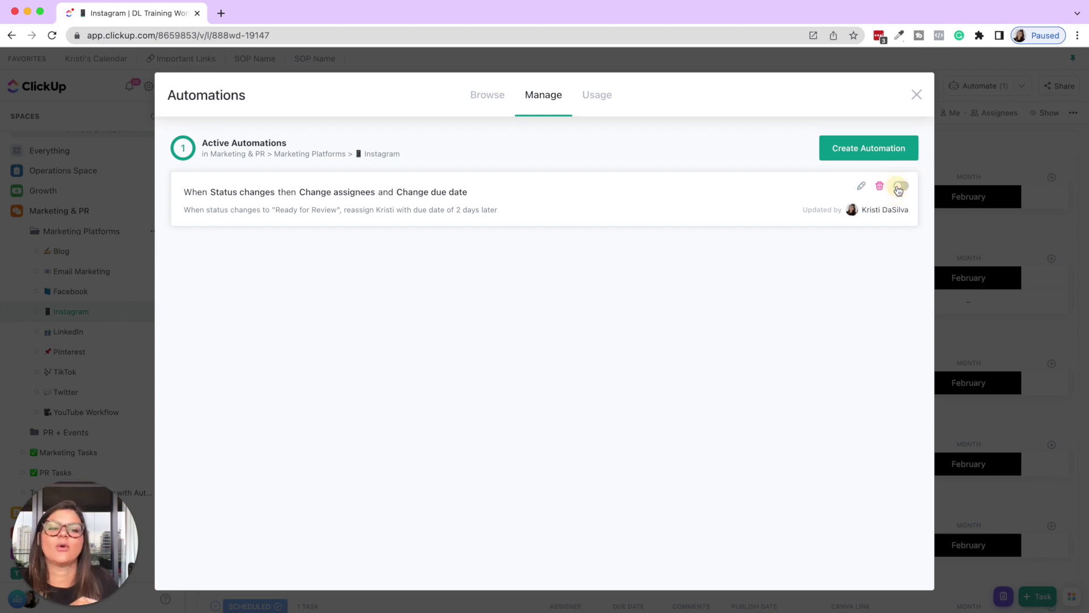
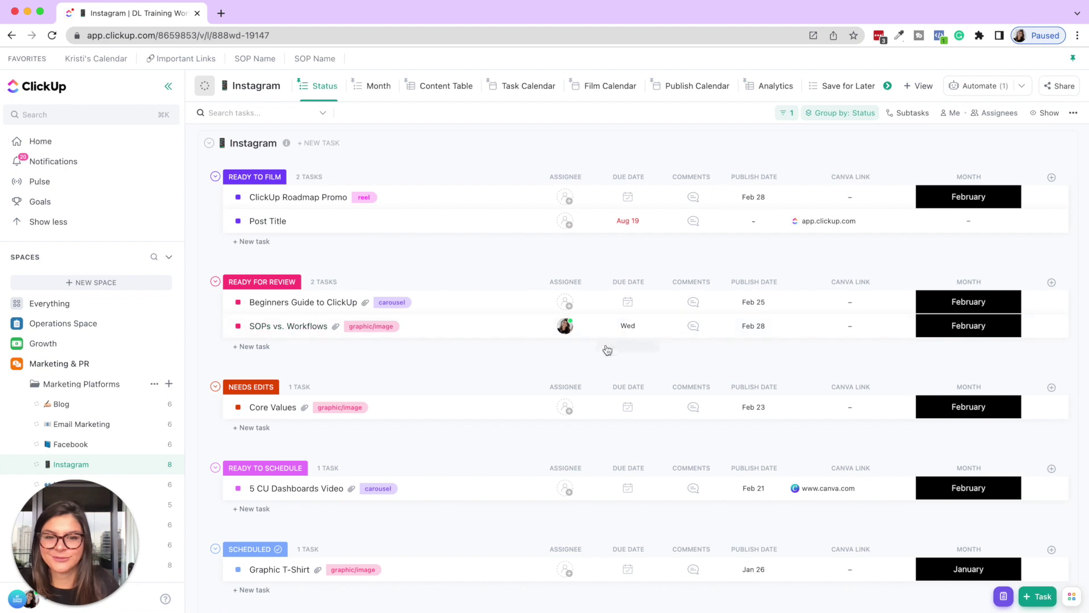
Step: Check the SOPs vs. Workflows task's assignee and look through the statuses available for the Post Title task without changing it
mouse_move(565, 326)
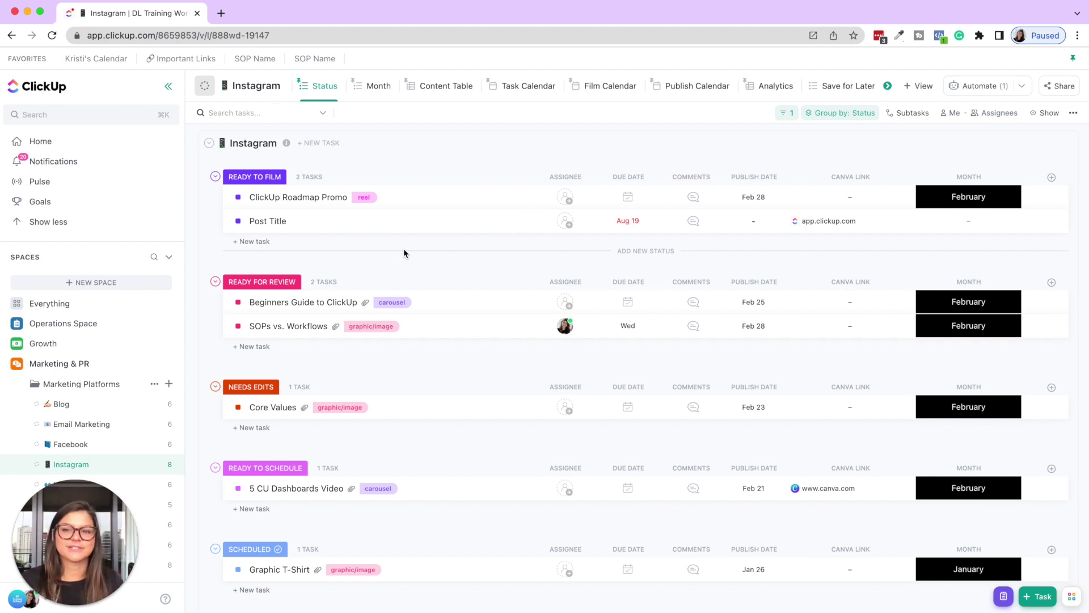
click(237, 222)
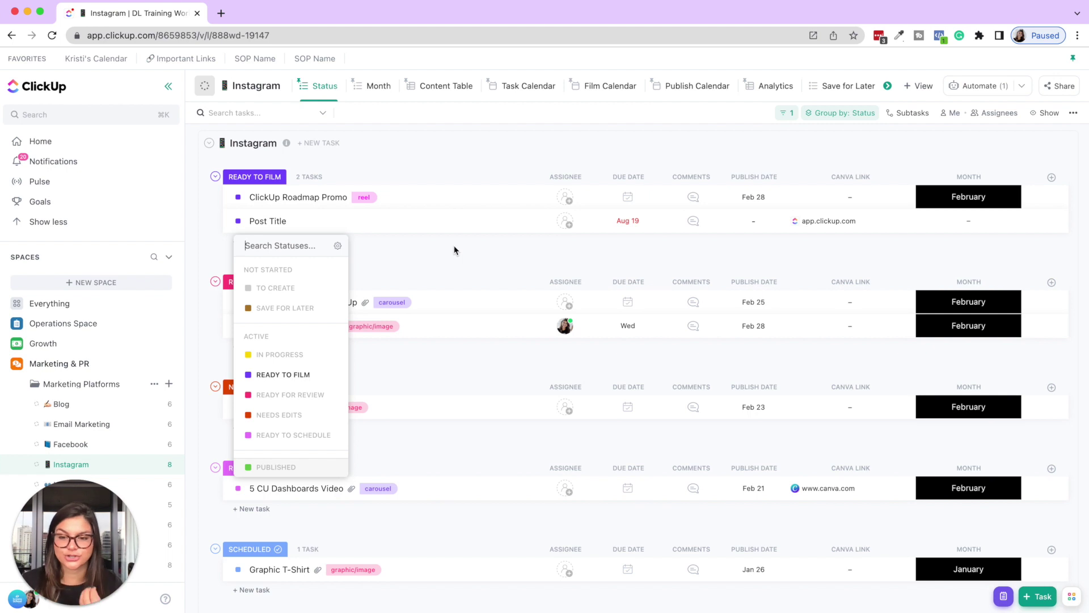
scroll(342, 387, down, 2)
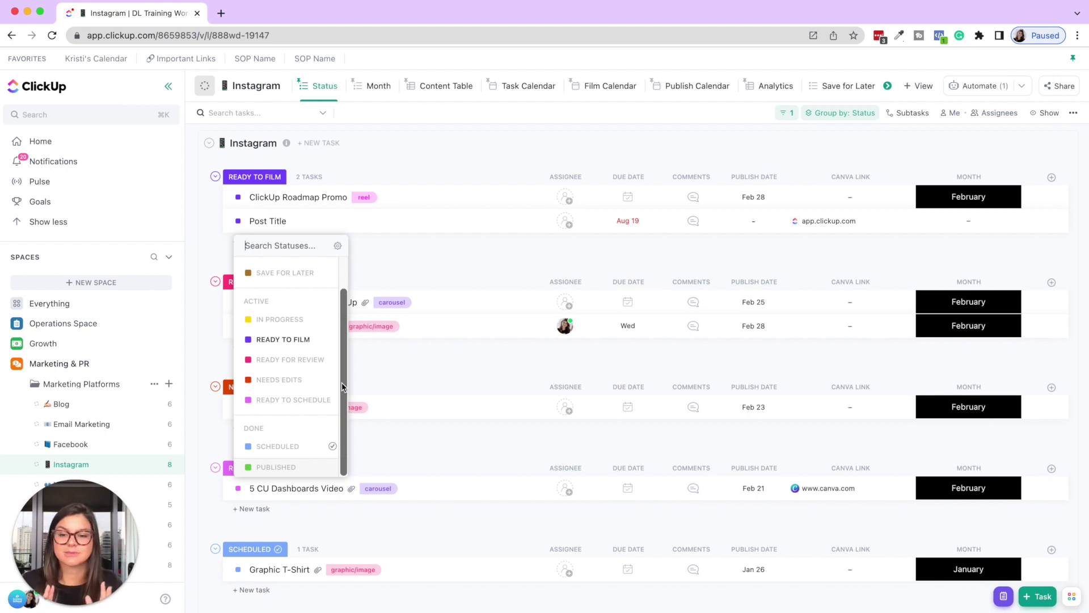
click(417, 263)
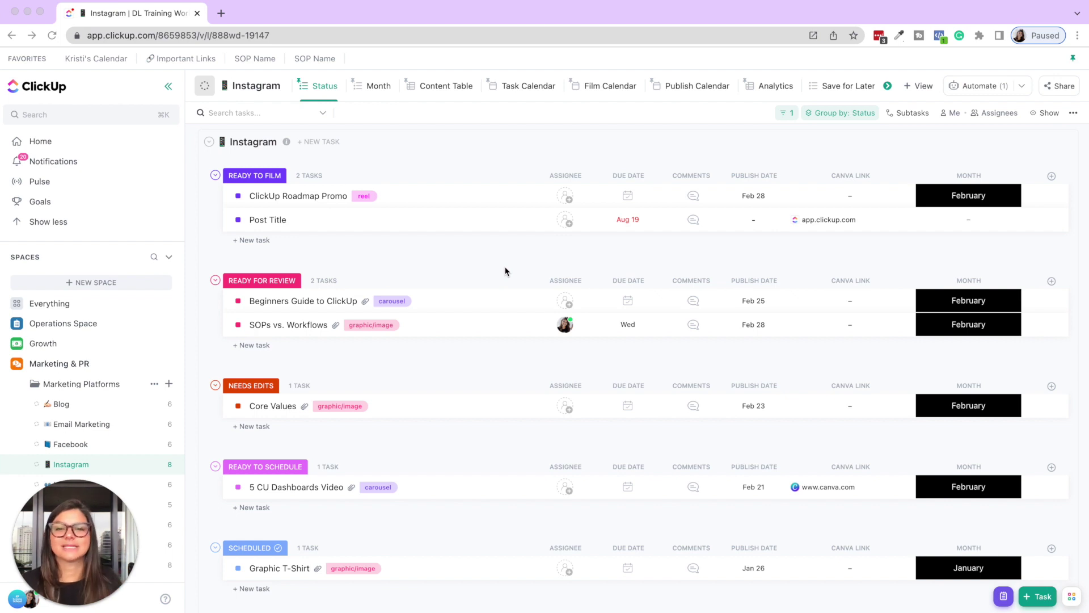
Step: Open the management view of the Instagram list's automations
click(993, 86)
click(997, 121)
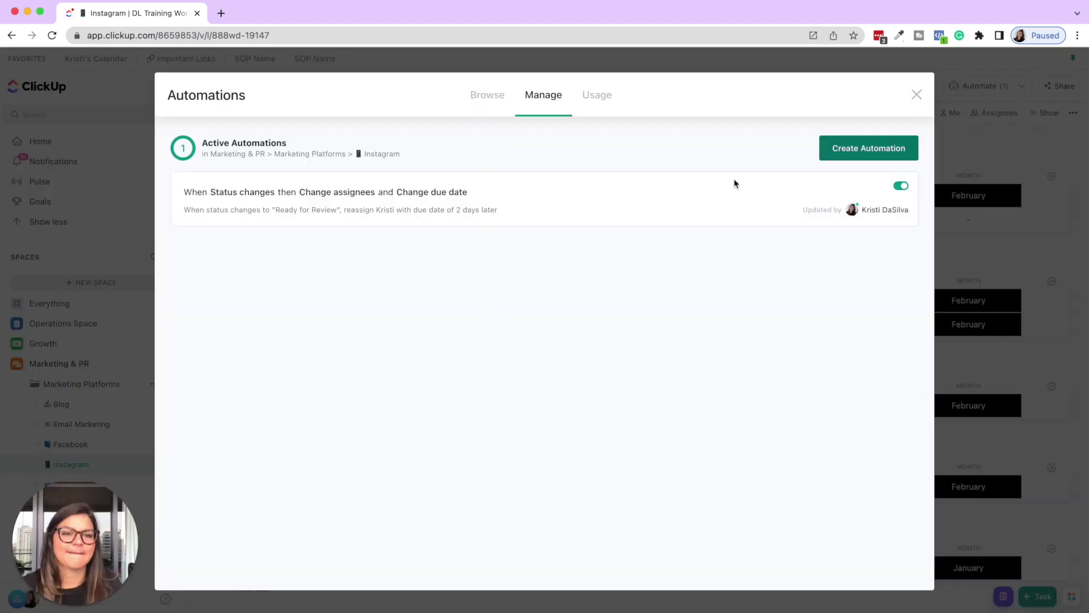
Step: Turn off the reassignment automation and start a custom one triggered when the status changes from any to READY FOR REVIEW
click(900, 186)
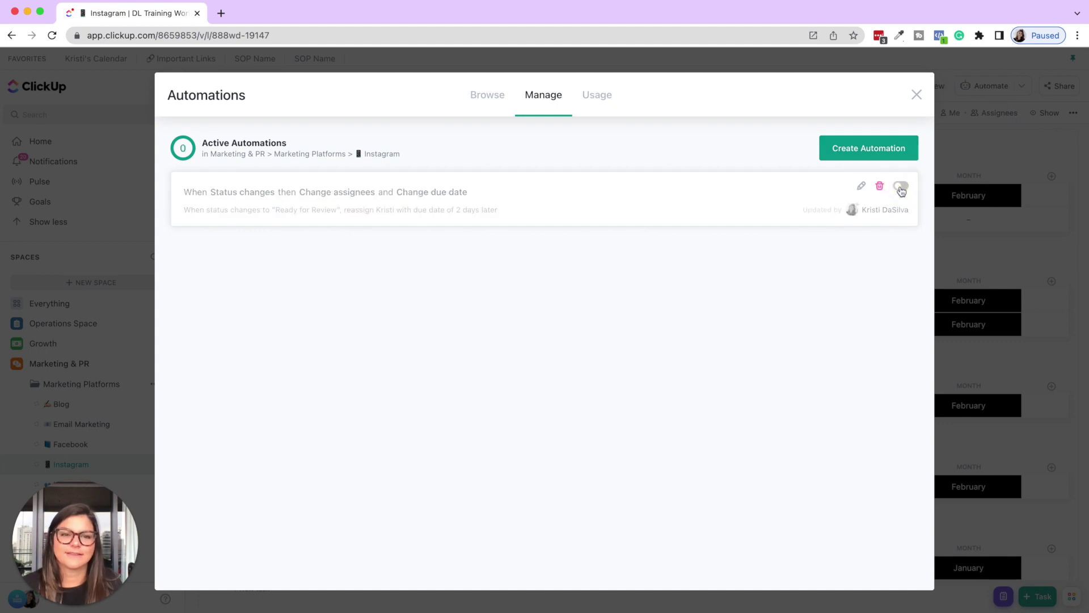
click(869, 148)
click(266, 281)
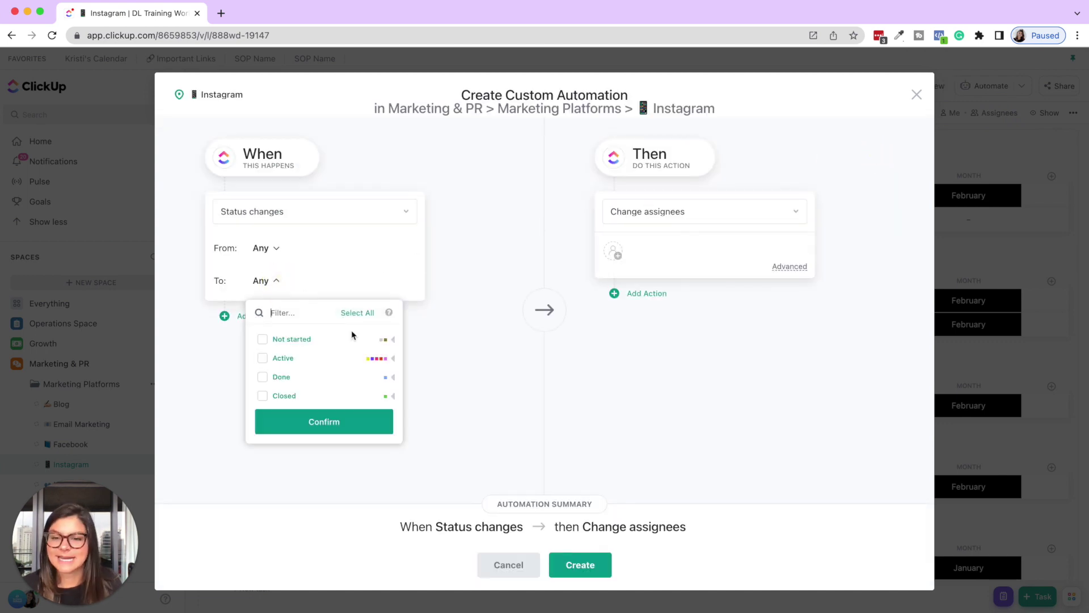
click(393, 358)
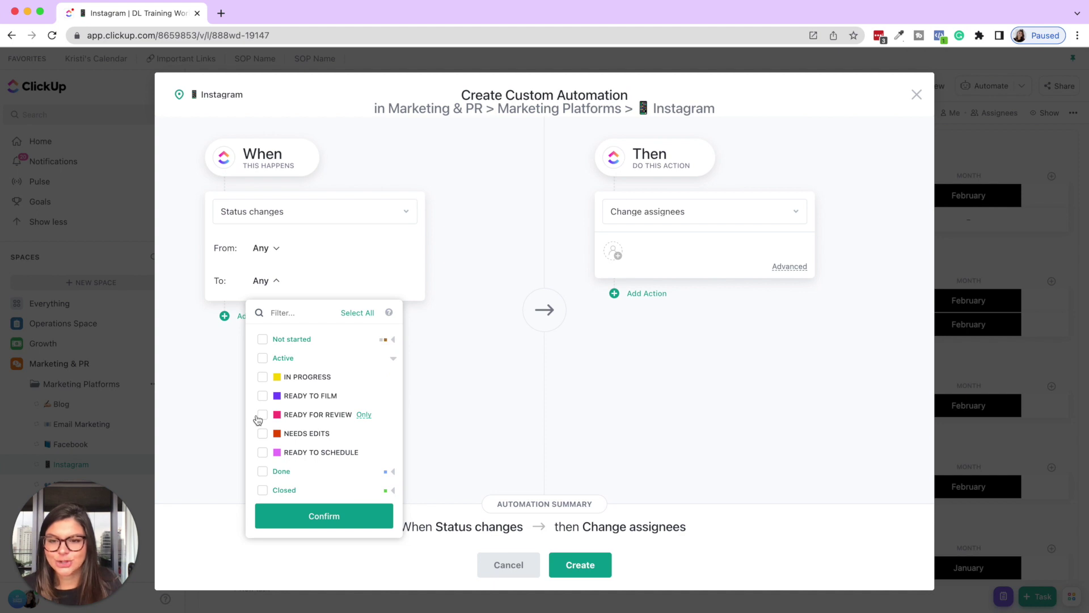
click(262, 414)
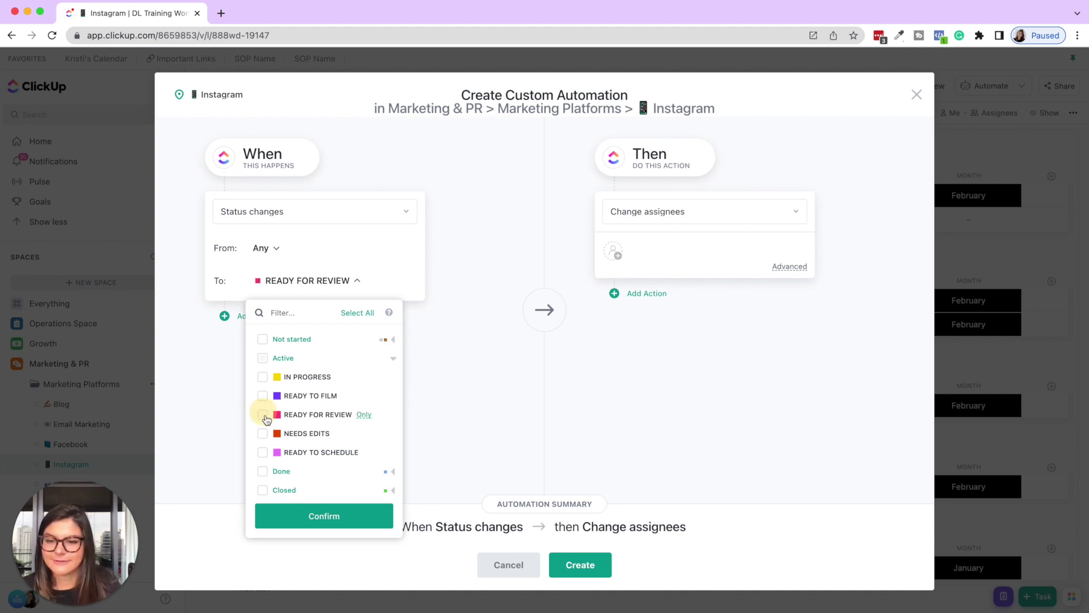
click(336, 519)
Step: Make the automation's action create a subtask named "Review IG Post:" followed by the Task Name field
click(709, 212)
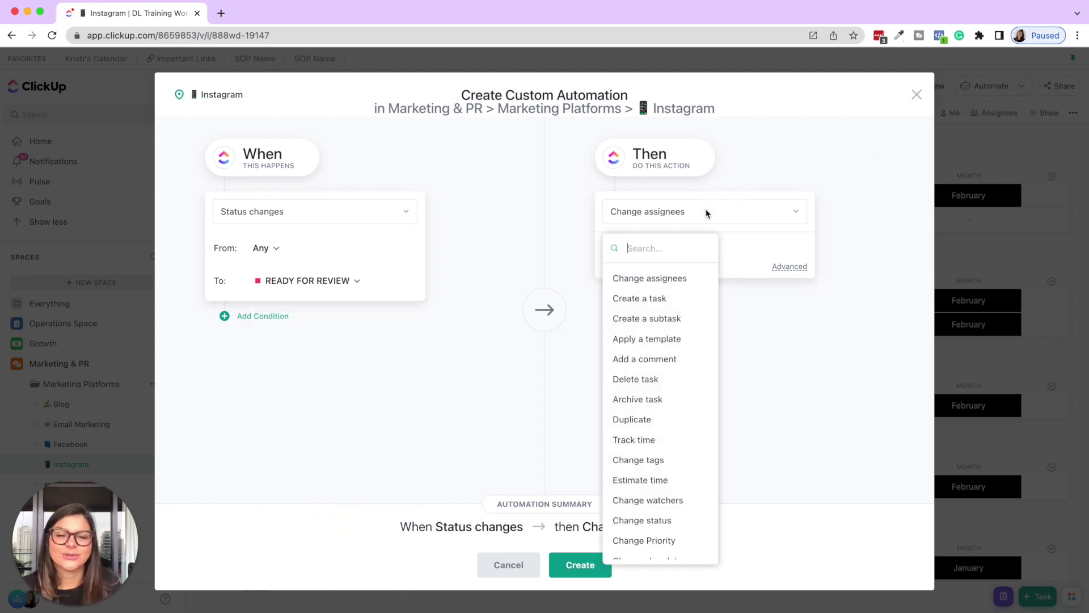
click(672, 319)
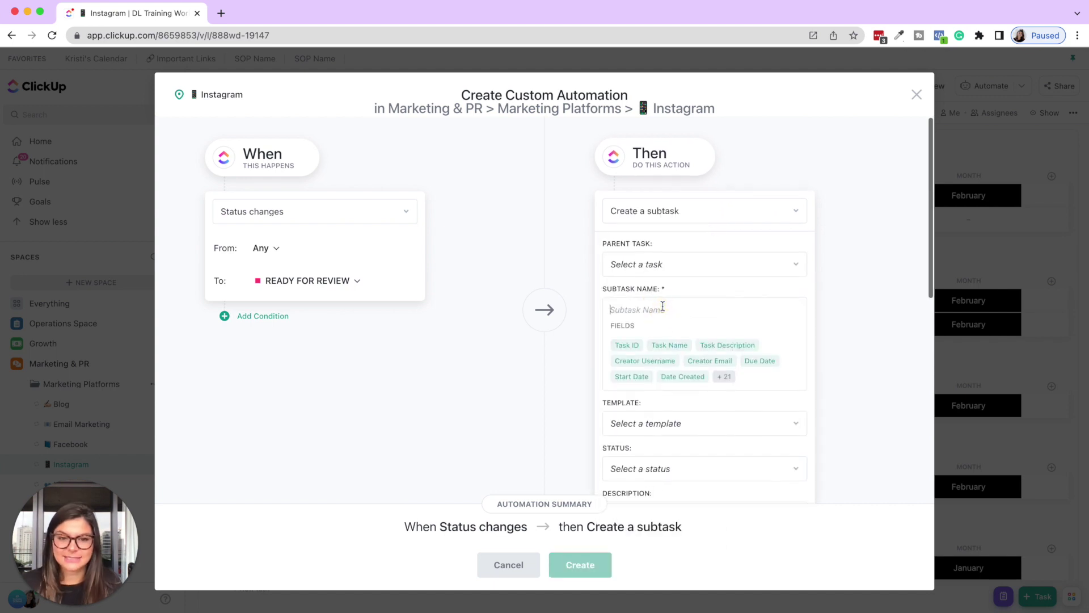
text(Review)
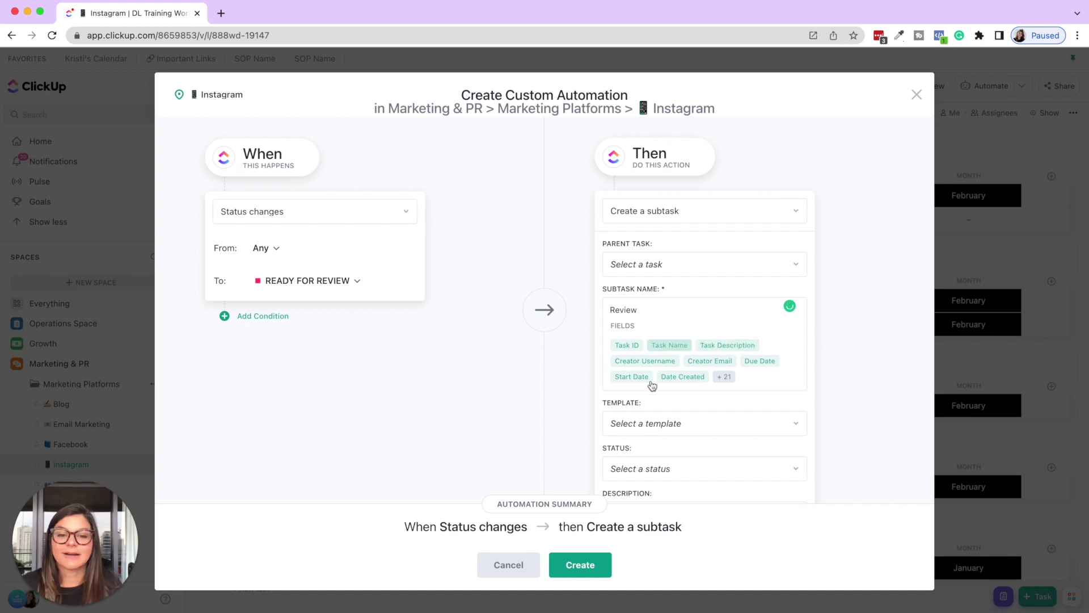
click(668, 345)
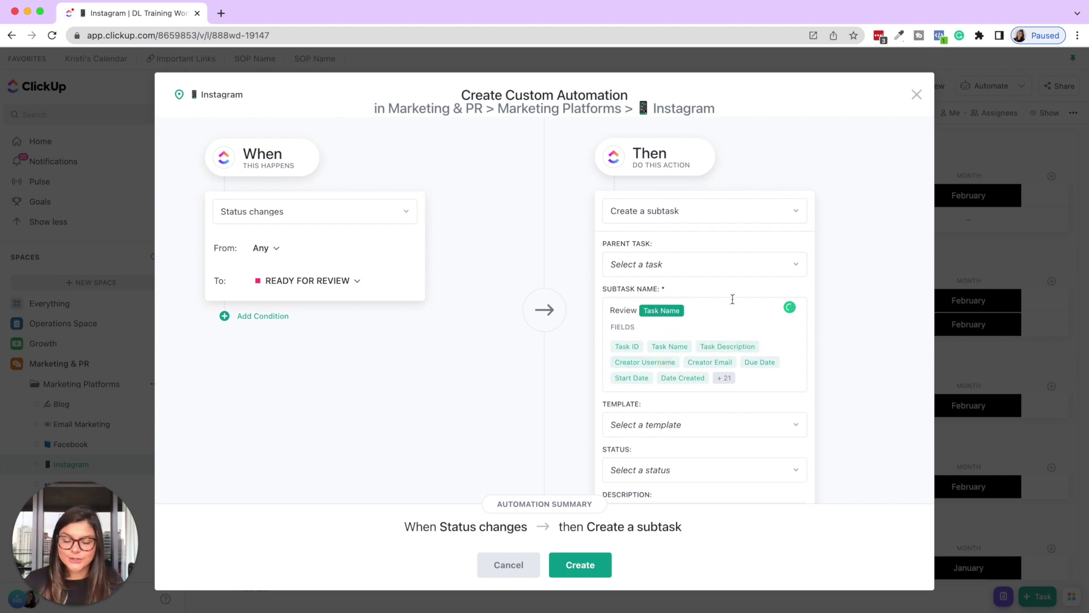
click(635, 310)
text(IG P)
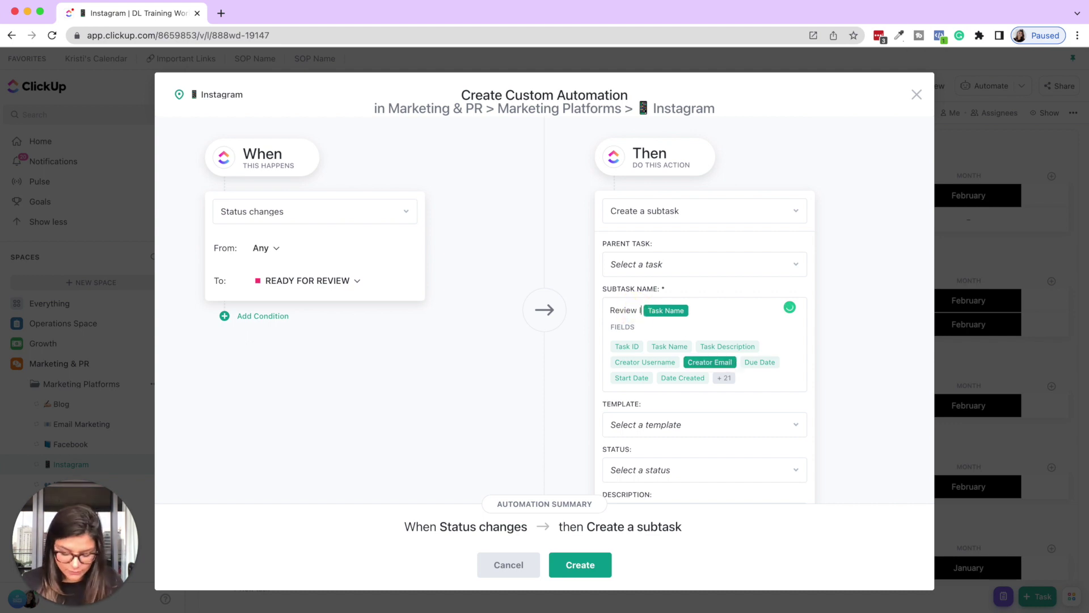
text(ost:)
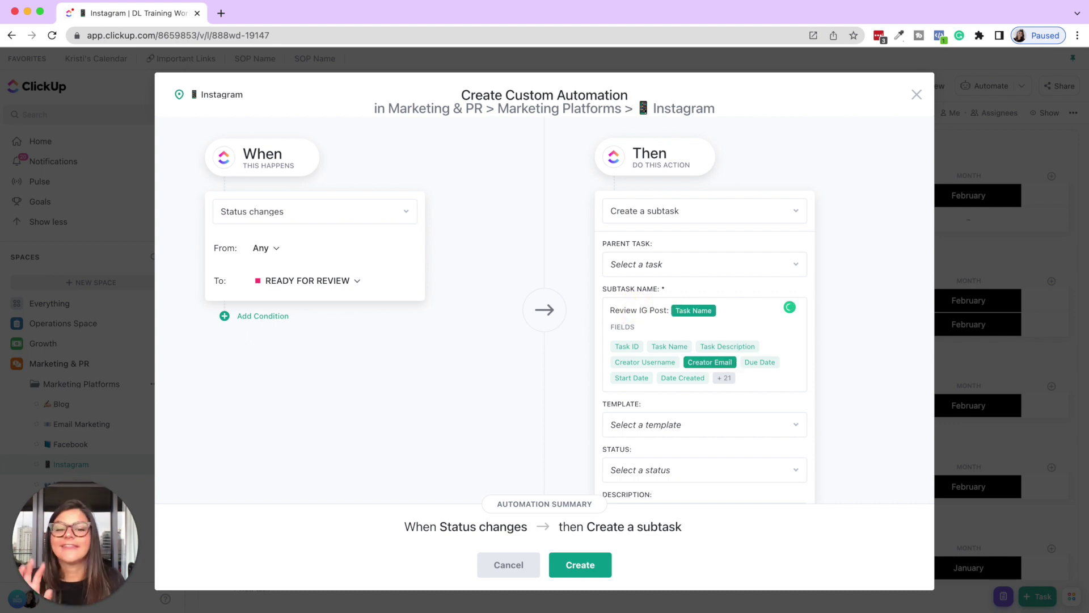
Step: Assign the subtask to Me with a due date 2 days after the trigger date, create the automation and return to the list
scroll(698, 364, down, 10)
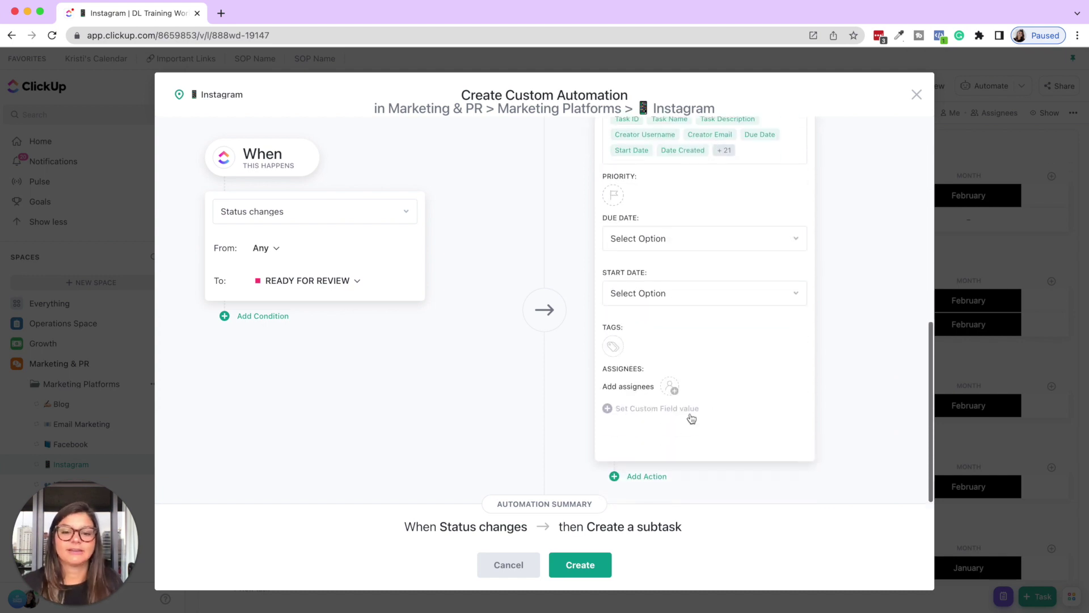
click(671, 386)
click(641, 420)
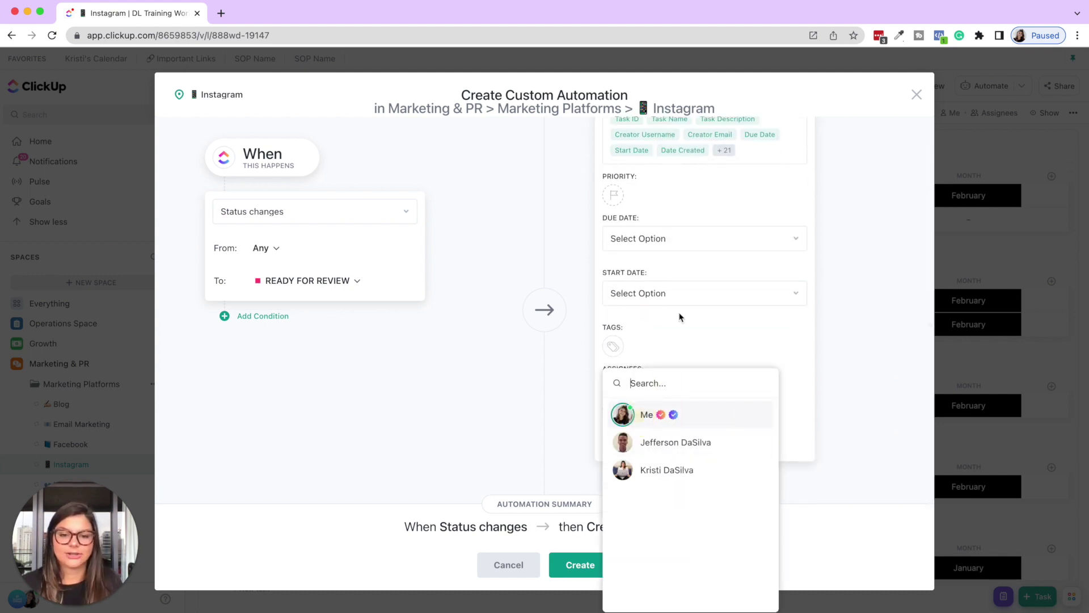
click(679, 312)
click(656, 238)
click(651, 306)
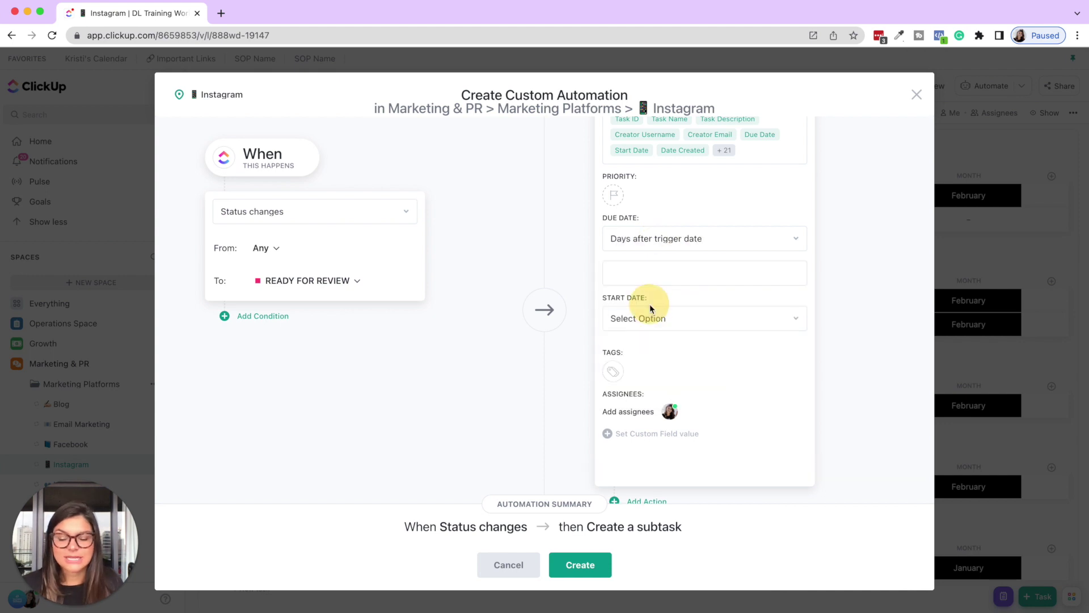
text(2)
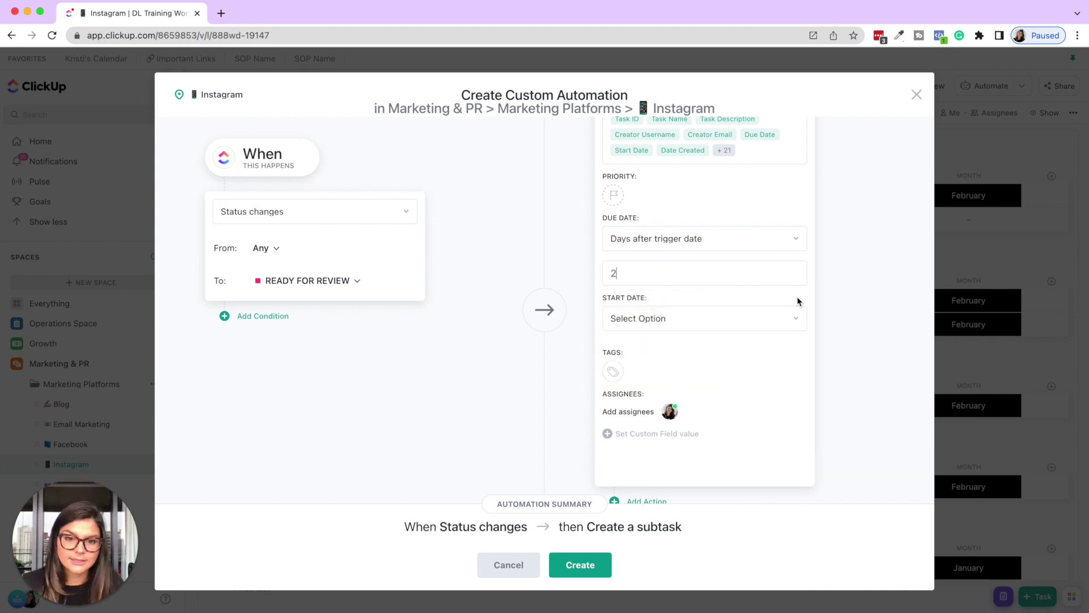
click(589, 569)
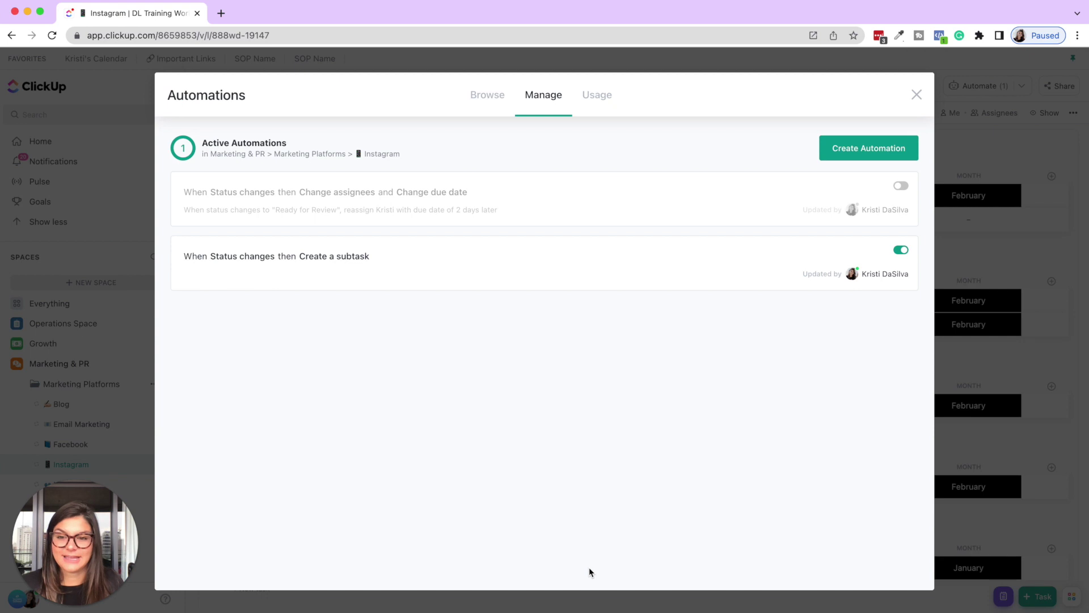
click(916, 94)
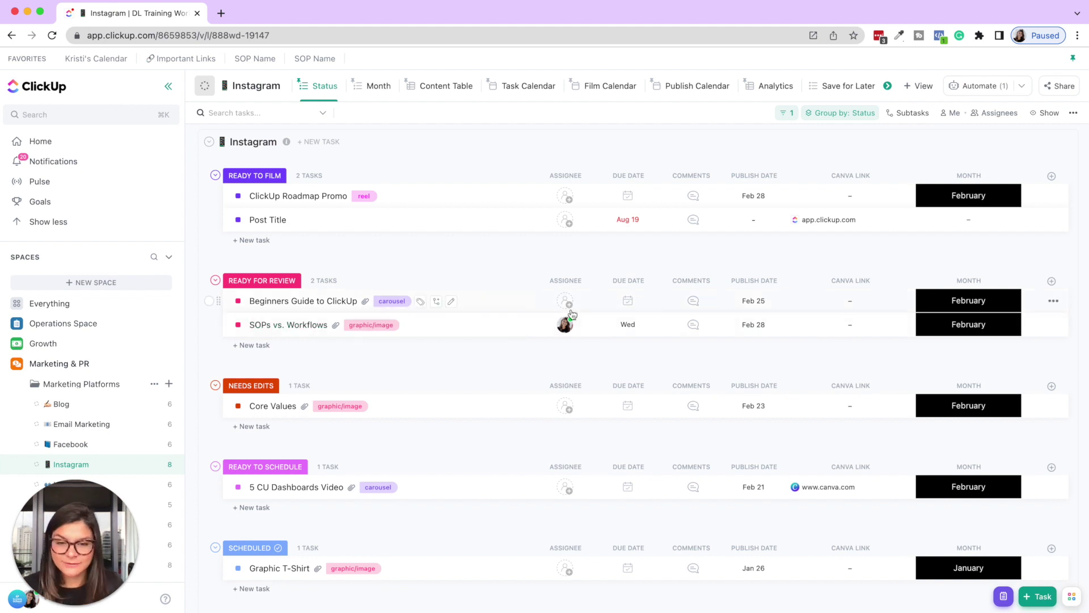
Step: Move the SOPs vs. Workflows task to IN PROGRESS and clear its assignee and due date
click(239, 330)
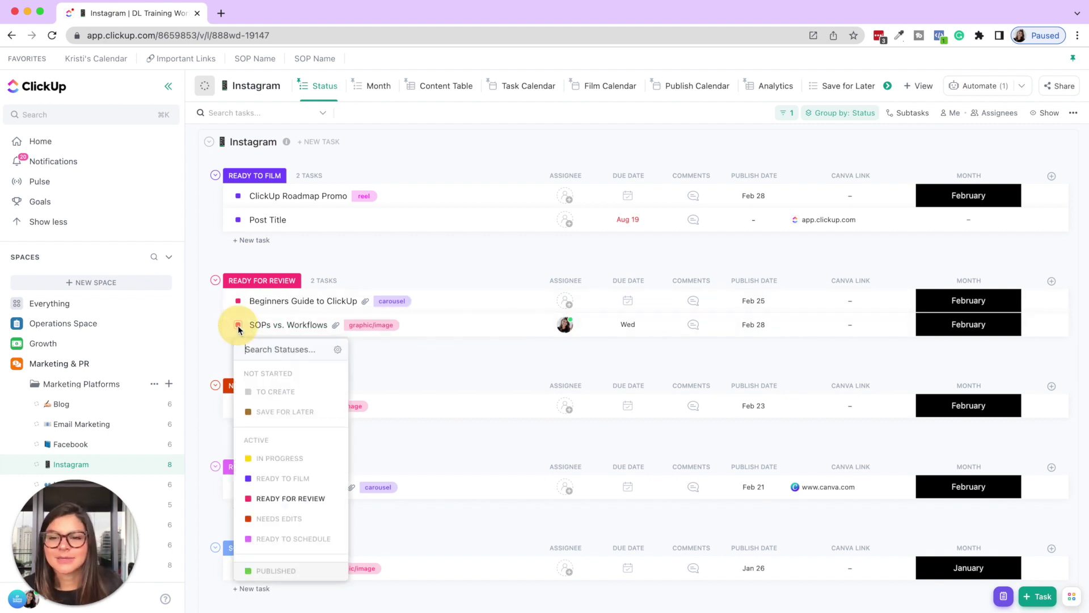
click(266, 461)
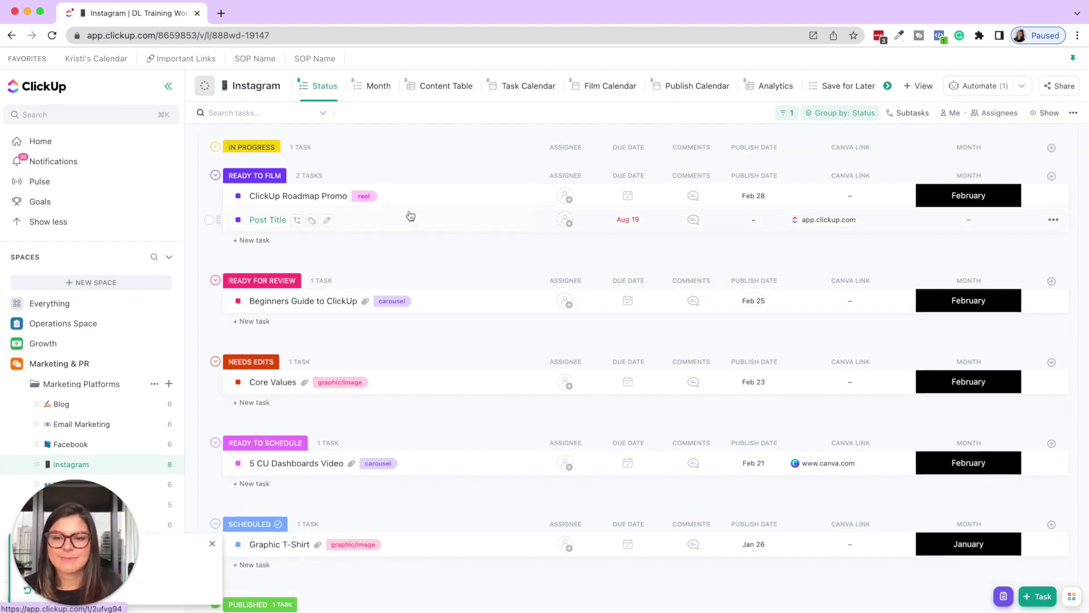
click(571, 192)
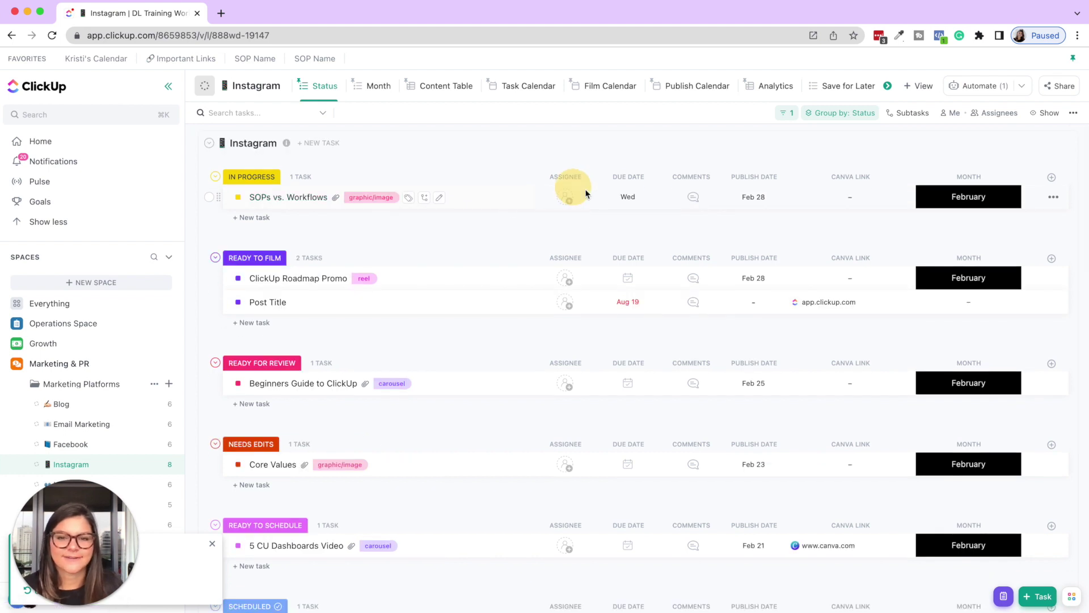
click(616, 198)
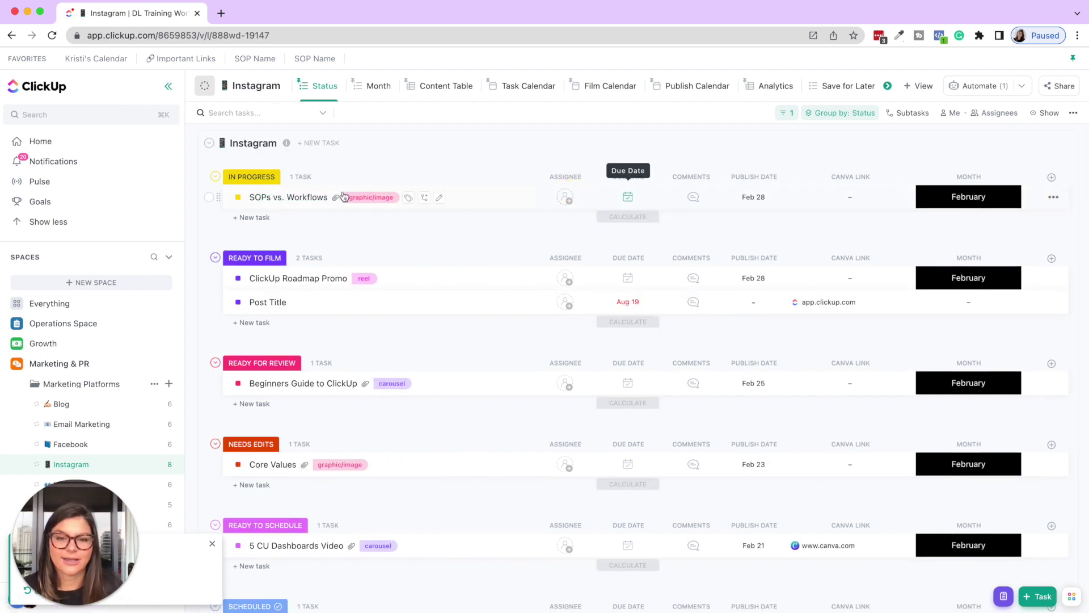
Step: Set SOPs vs. Workflows to READY FOR REVIEW, then reload the list and expand the task to inspect its subtask and status options
click(239, 199)
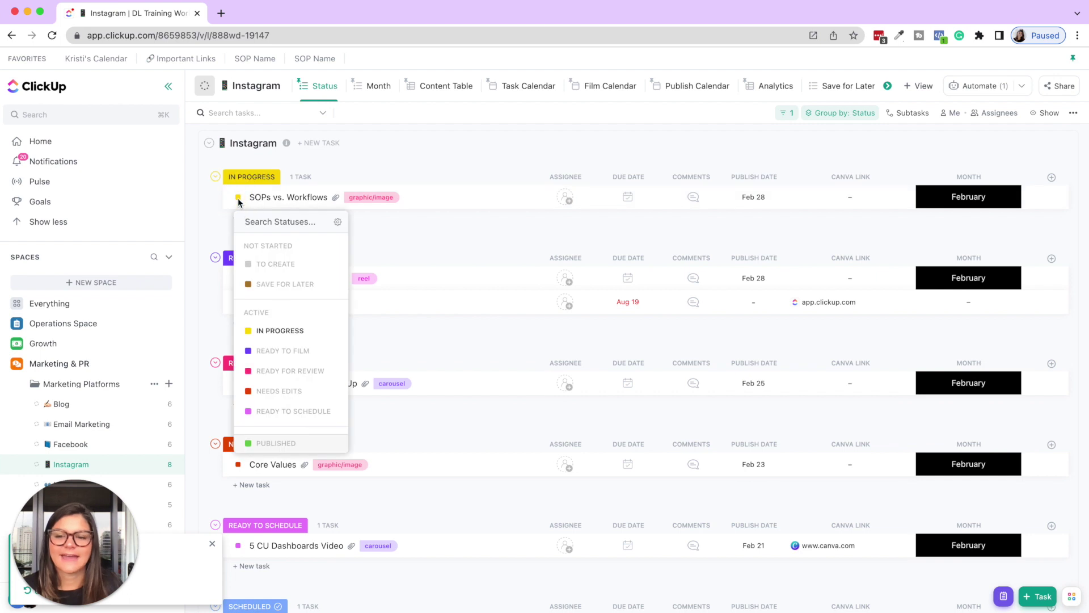
click(305, 370)
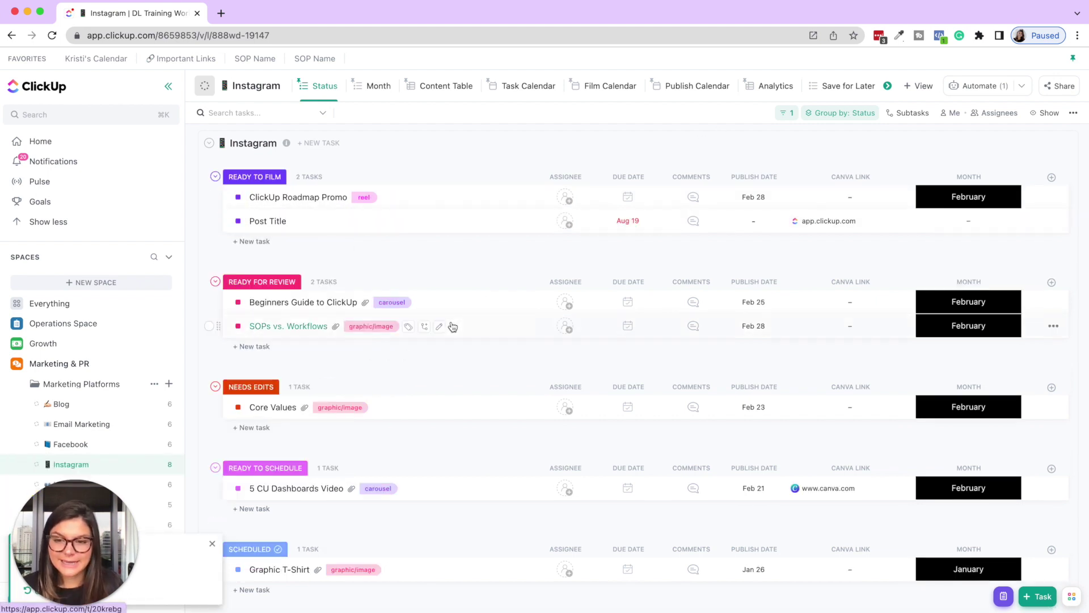
click(51, 35)
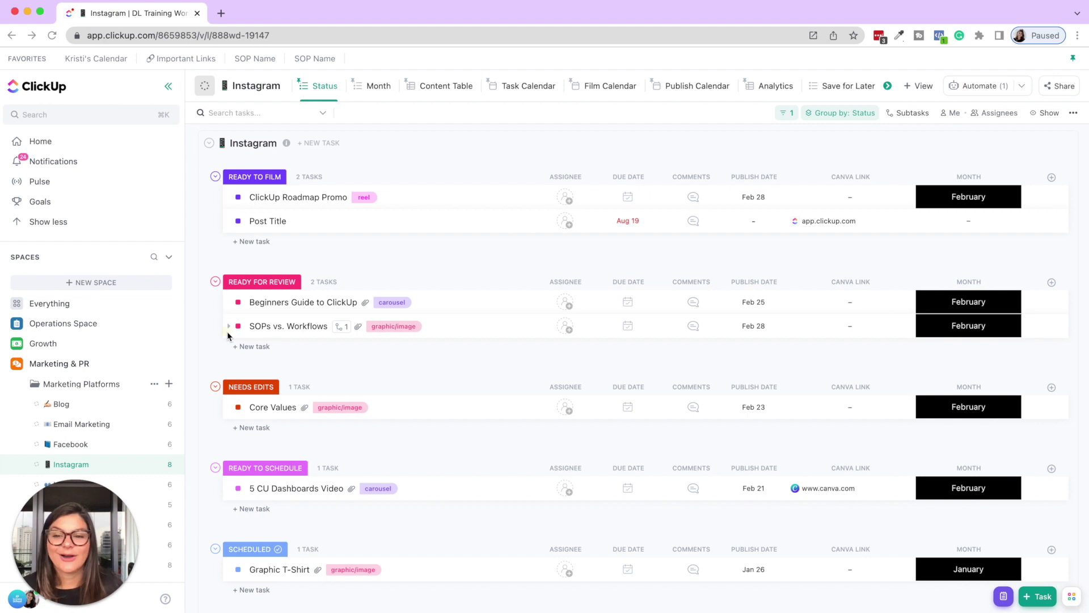
click(228, 327)
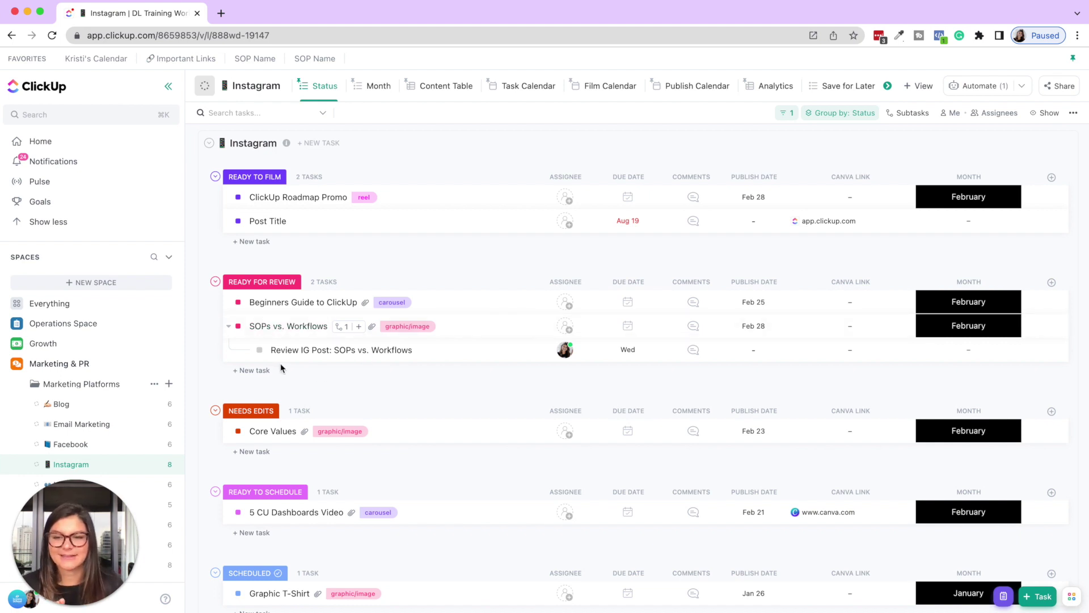
click(259, 349)
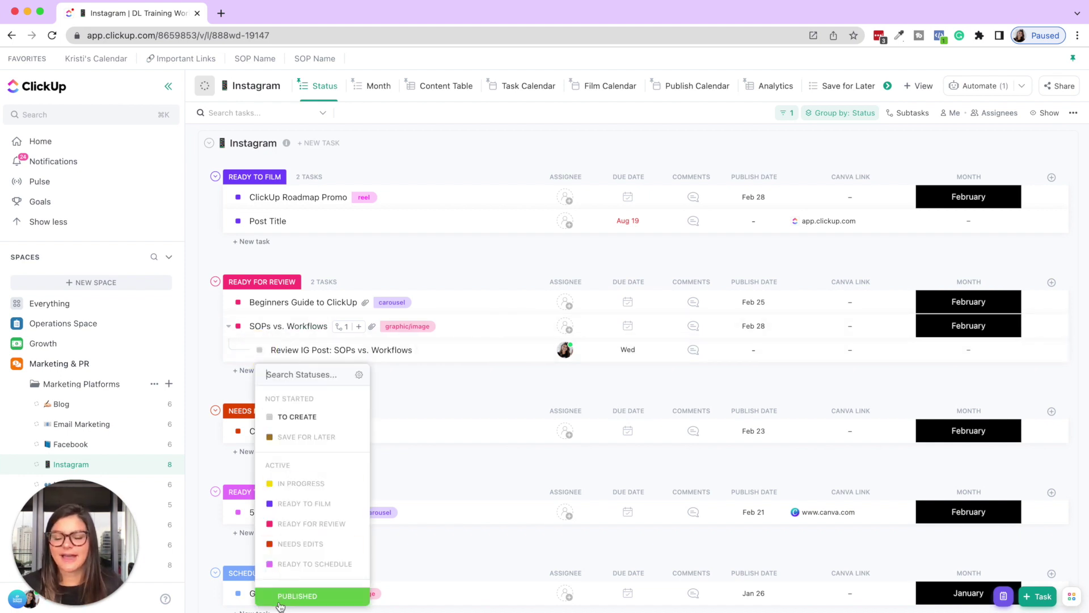
click(240, 387)
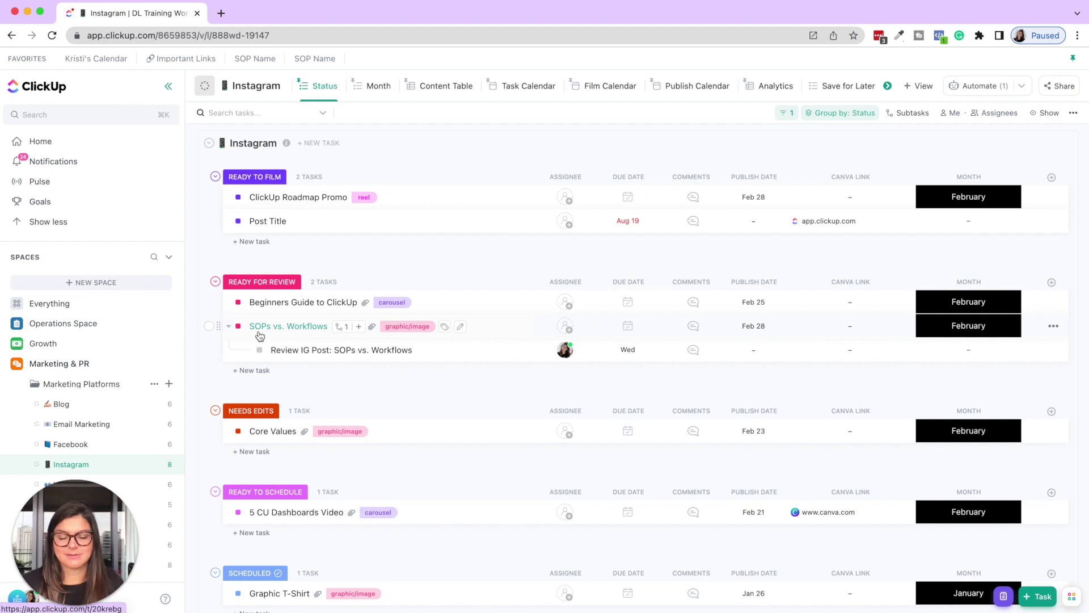
Step: Open the Instagram list's subtask-creating automation for editing and change its trigger to Task created
click(997, 86)
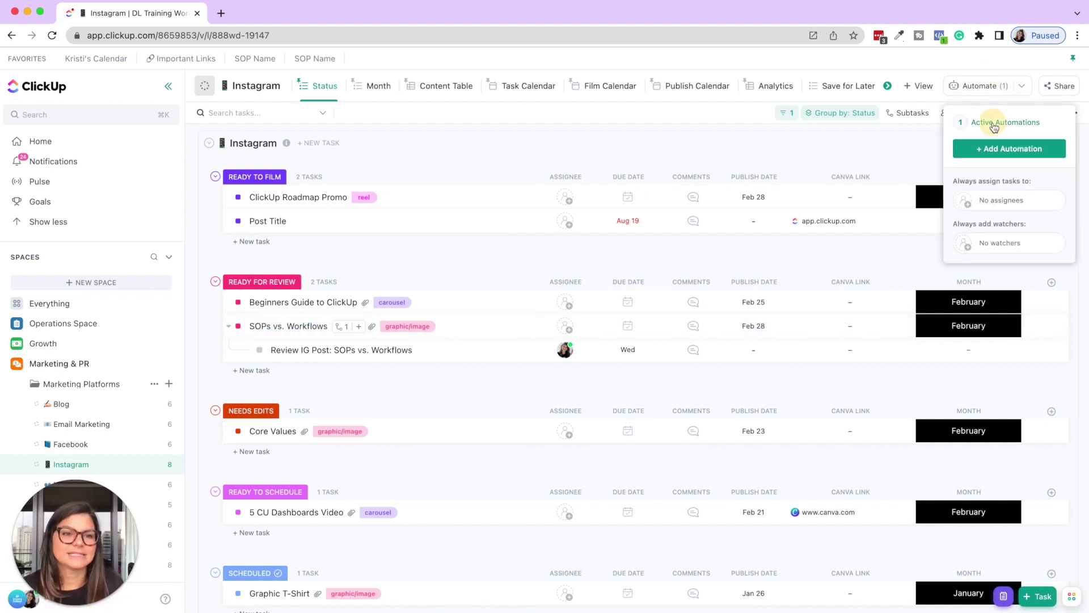
click(994, 124)
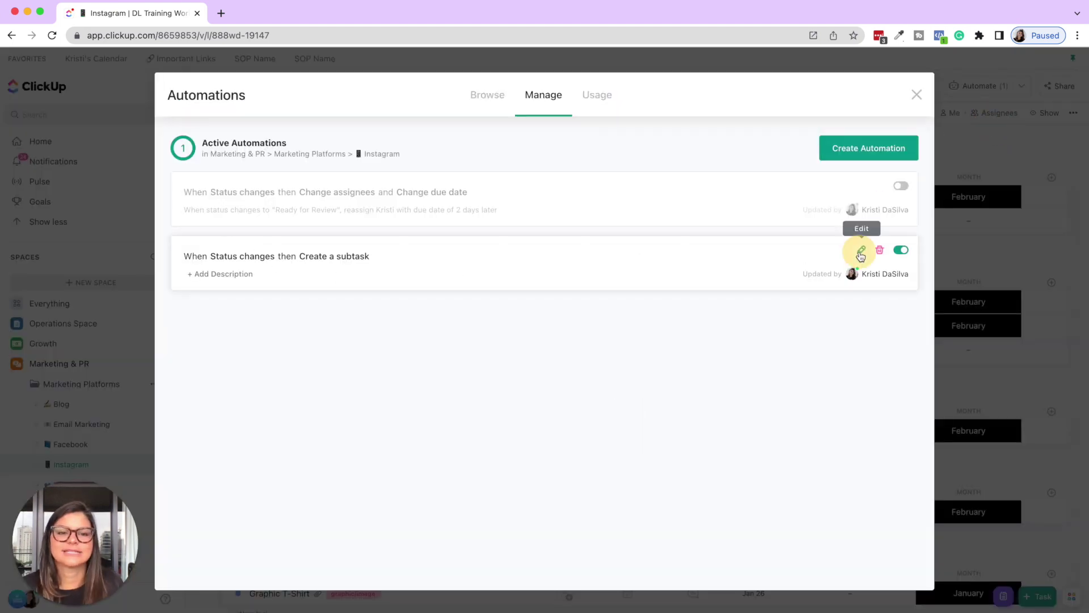
click(861, 252)
click(287, 211)
scroll(279, 318, down, 2)
click(280, 350)
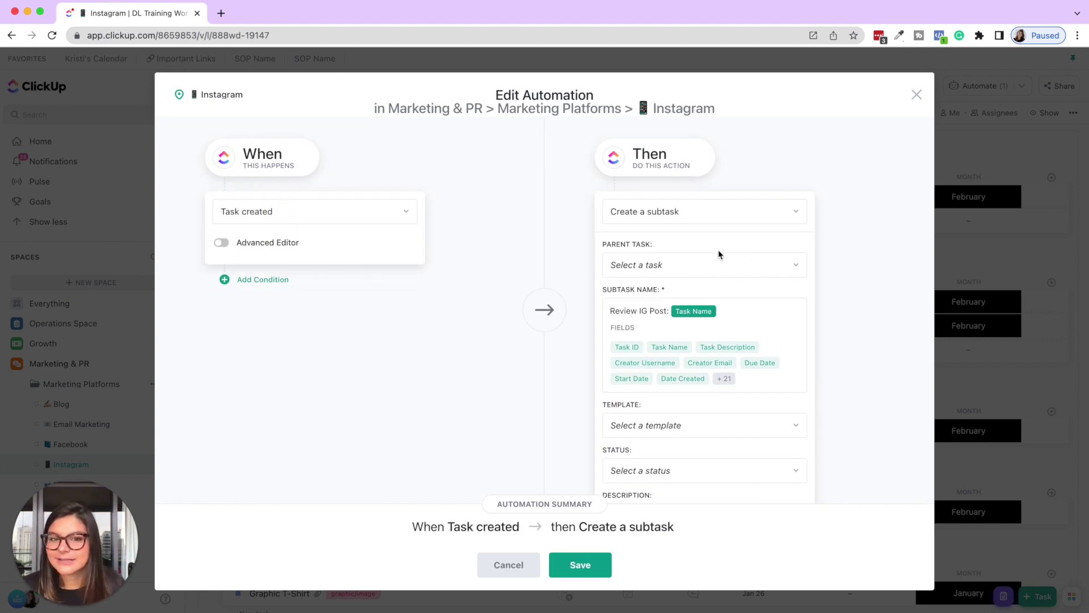
Step: Replace the subtask name in the automation's action with "Task 1"
scroll(671, 223, down, 8)
scroll(672, 223, up, 8)
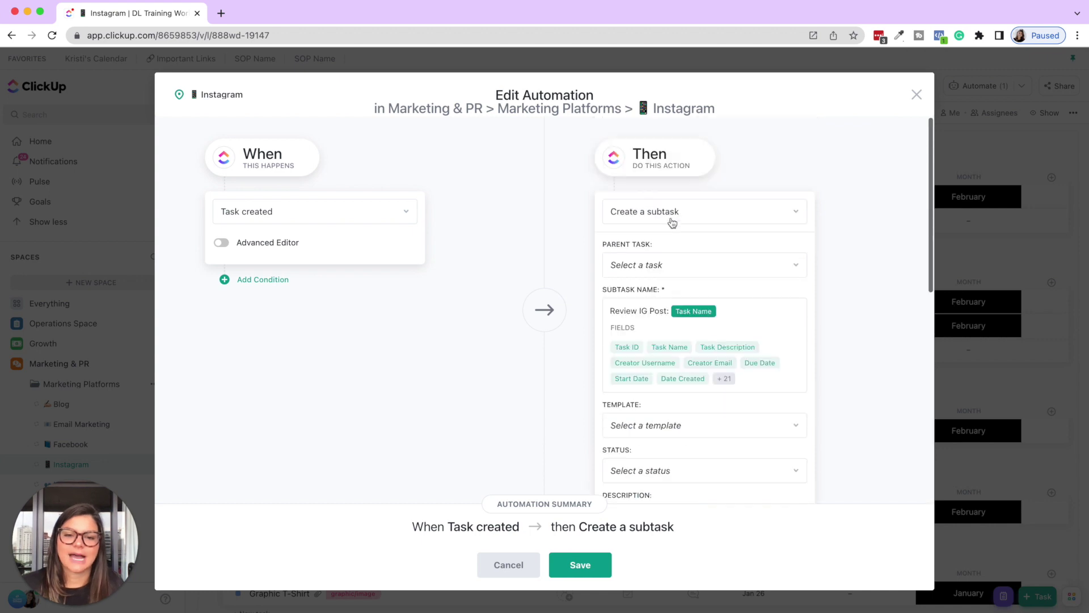
drag(727, 311, 539, 308)
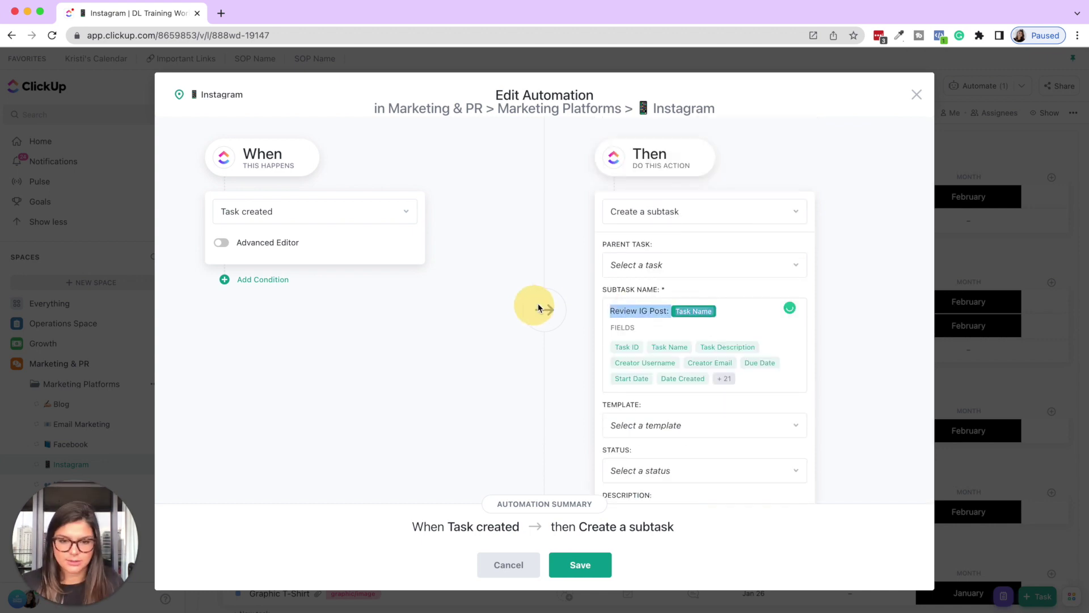
text(Task 1)
Step: Add a second Create a subtask action to the automation and enter "Task" in its subtask name
scroll(738, 340, down, 5)
click(650, 481)
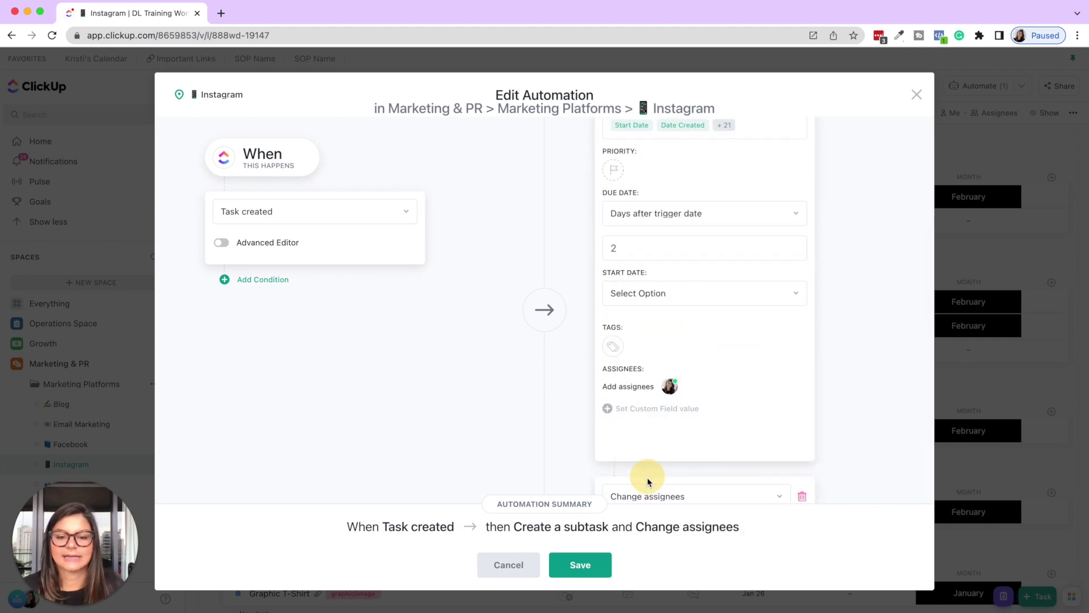
scroll(650, 482, down, 2)
click(666, 404)
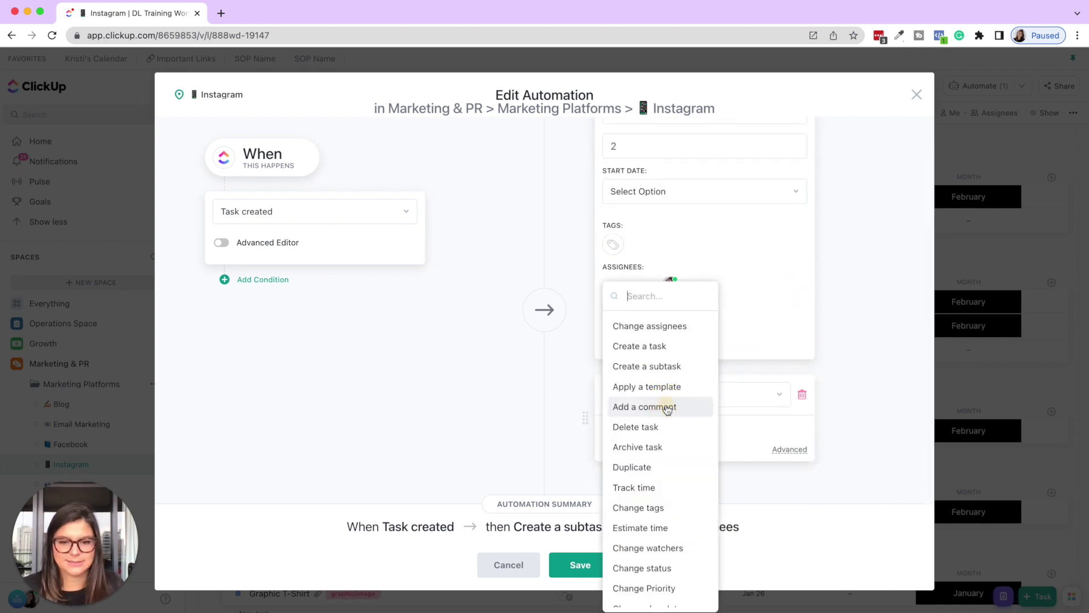
click(666, 367)
scroll(671, 340, down, 6)
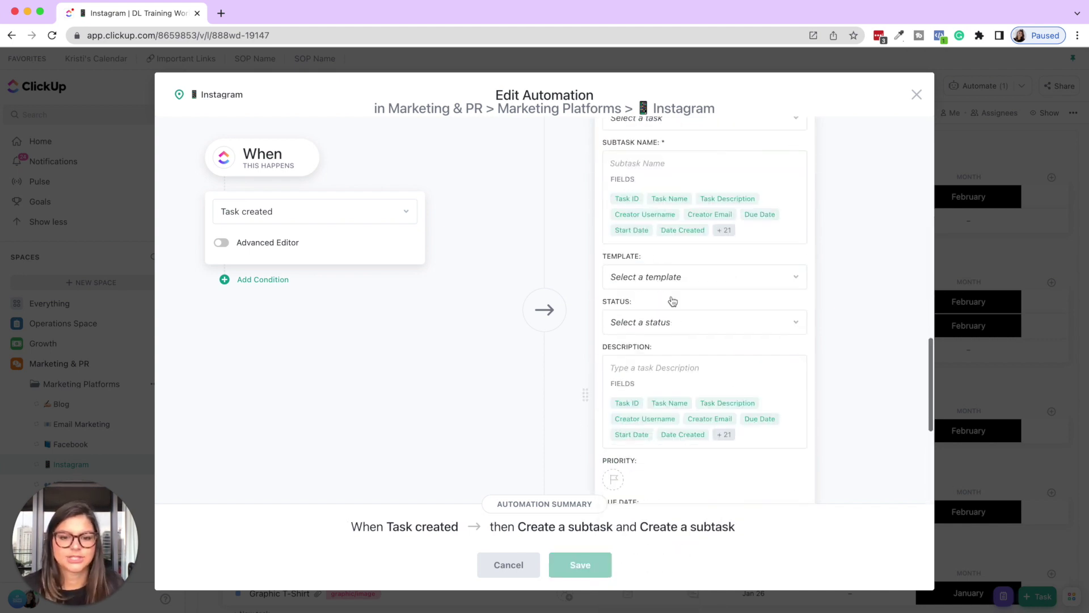
scroll(669, 193, up, 1)
click(635, 184)
text(Task)
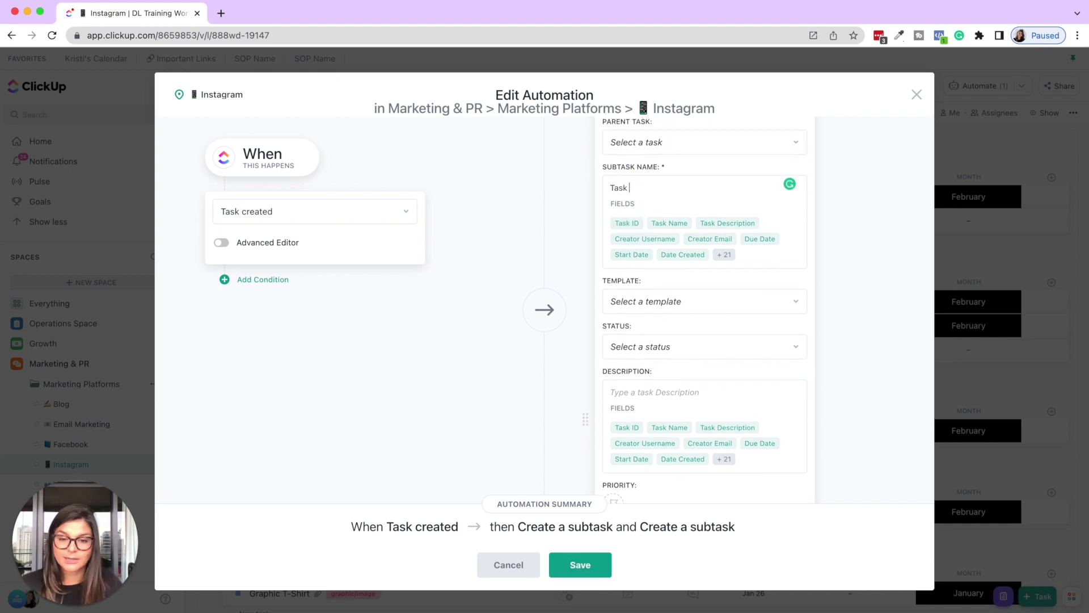
Step: Assign the second subtask to another team member and set its due date to 38 days after the trigger date
scroll(705, 309, down, 5)
click(790, 379)
click(669, 388)
click(669, 448)
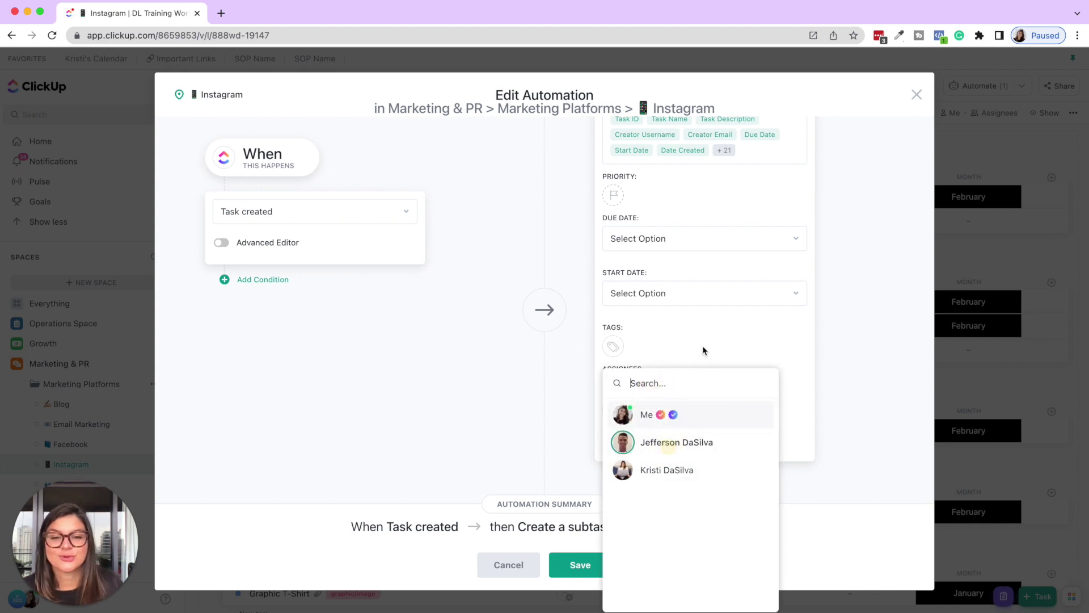
click(703, 345)
click(644, 237)
click(659, 308)
click(662, 261)
scroll(651, 271, down, 1)
text(38)
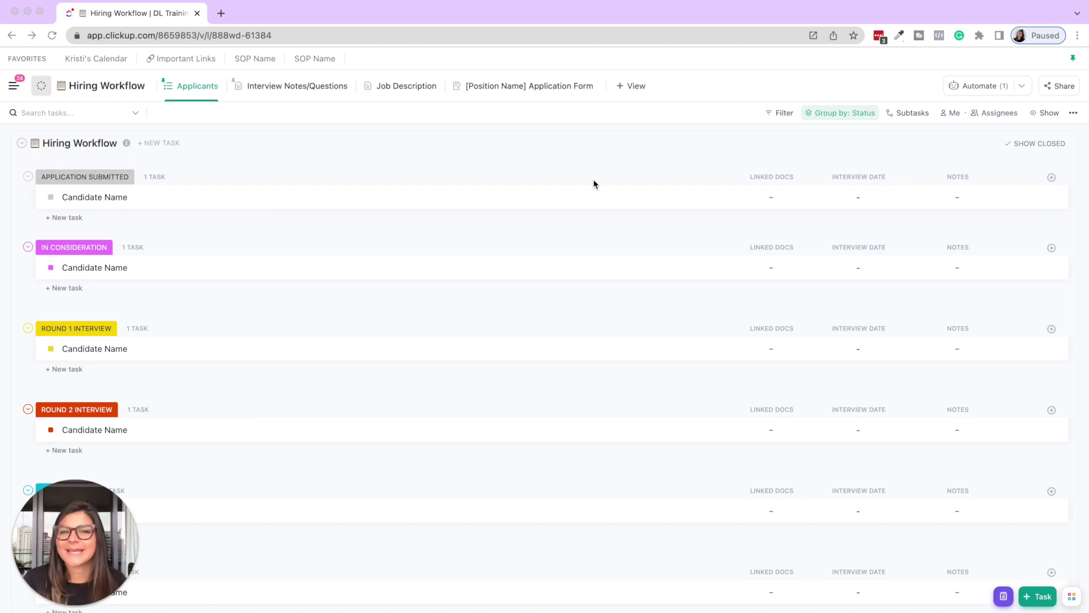
Step: Check the Hiring Workflow list's automation options and read through the [Position Name] Application Form from start to end
click(997, 86)
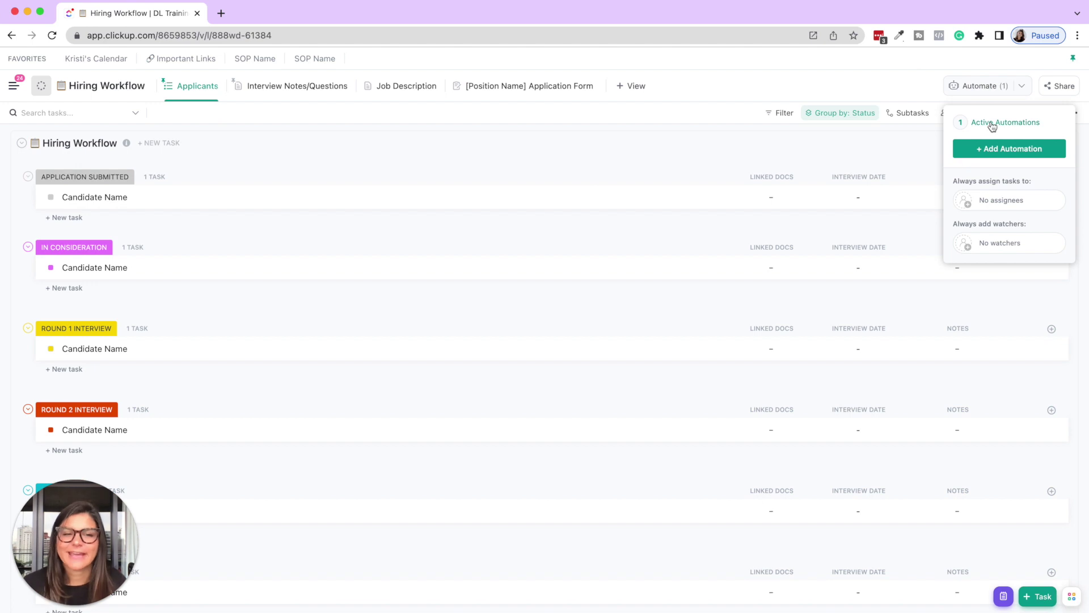
click(669, 130)
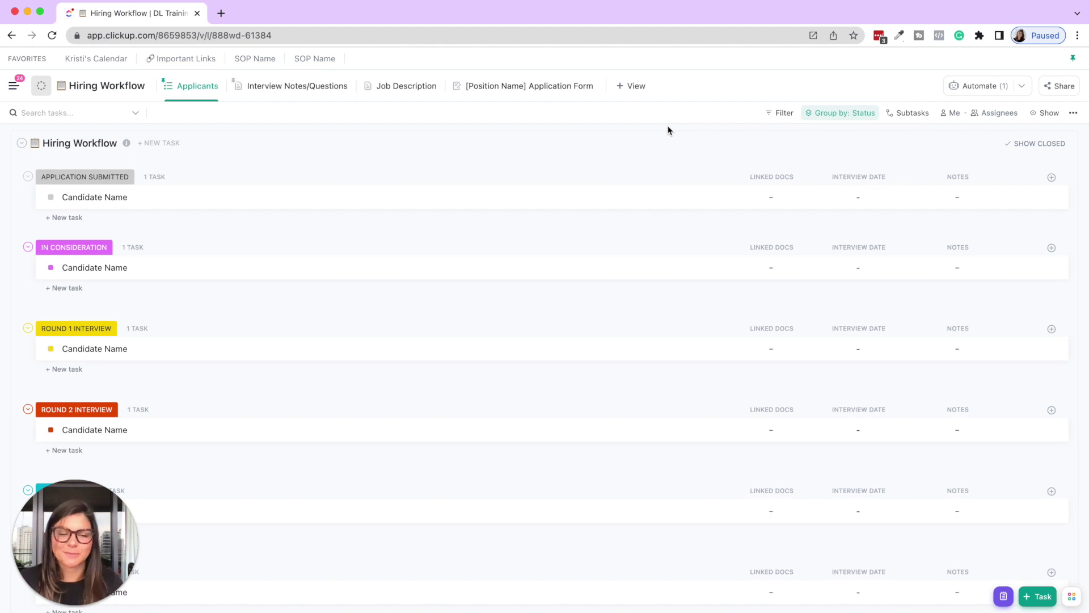
click(522, 94)
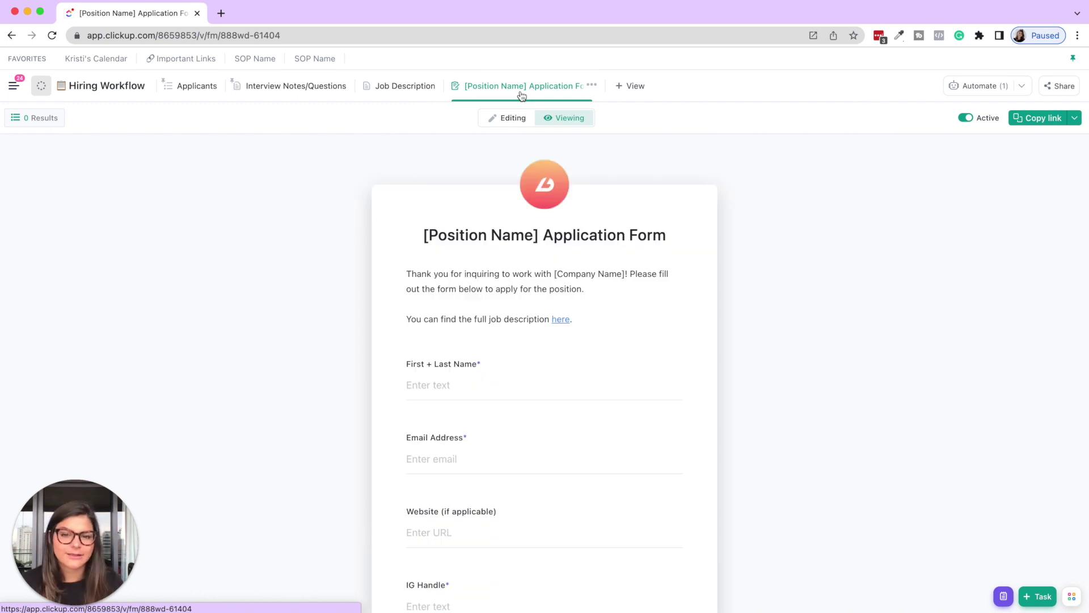
scroll(523, 334, down, 3)
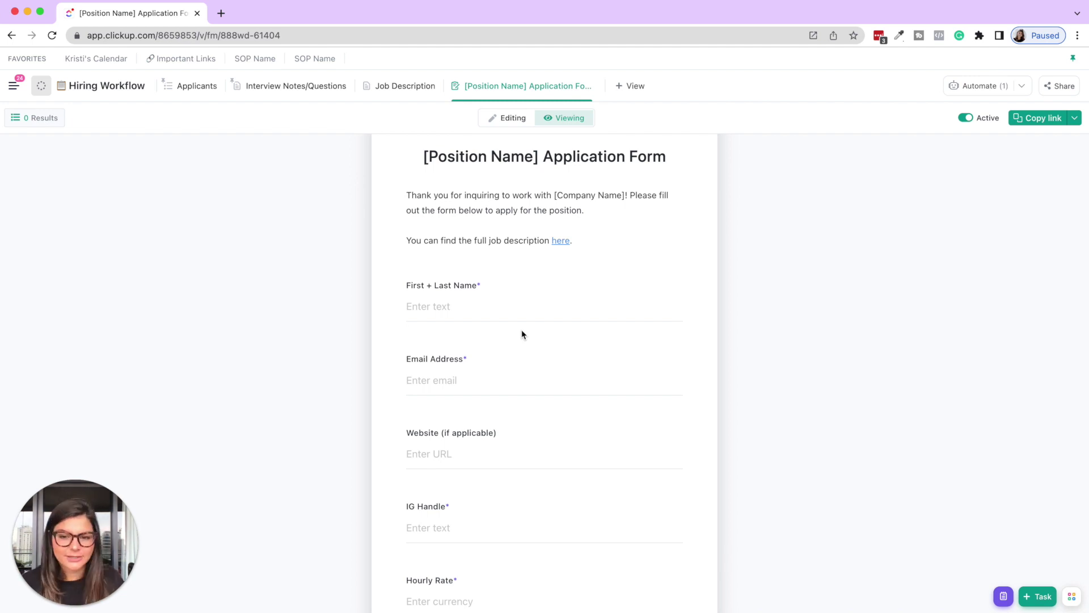
scroll(523, 333, down, 15)
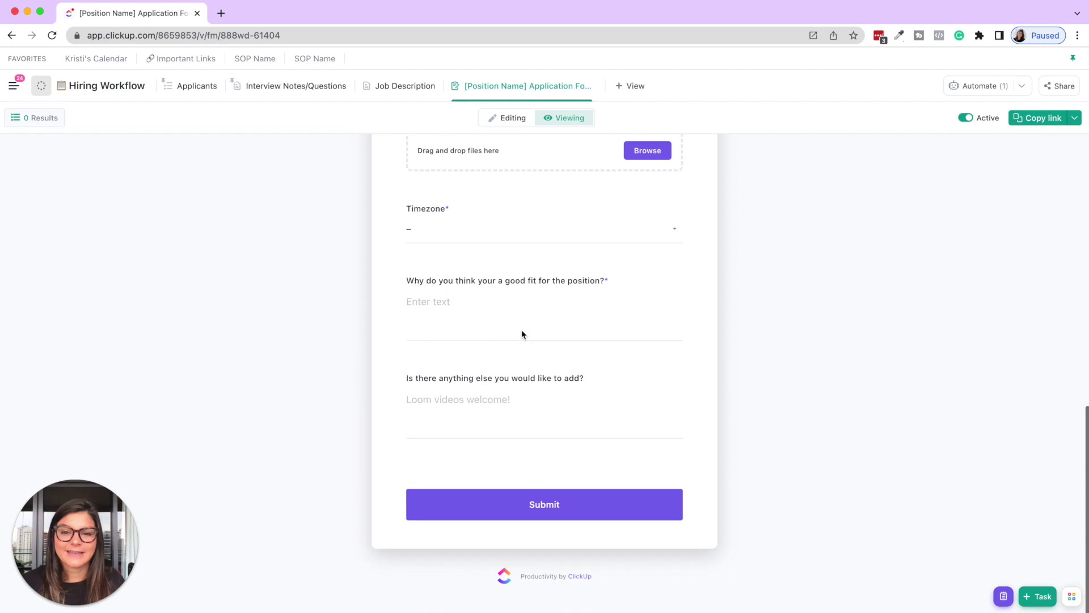
scroll(522, 334, up, 20)
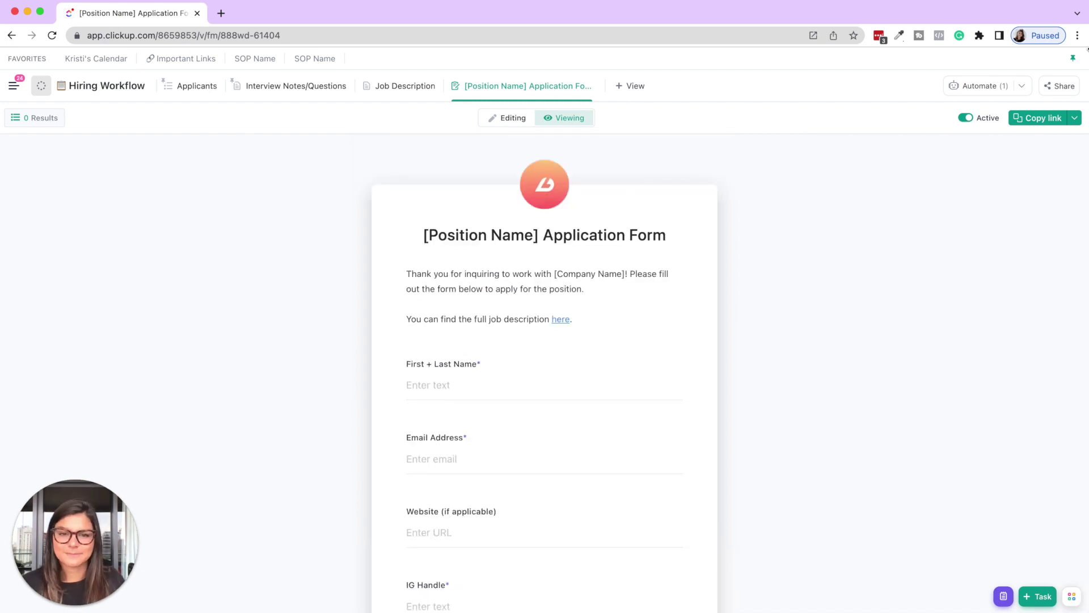
Step: Open the Hiring Workflow list's active automation to examine its trigger and actions, and leave it without saving
click(984, 90)
click(984, 123)
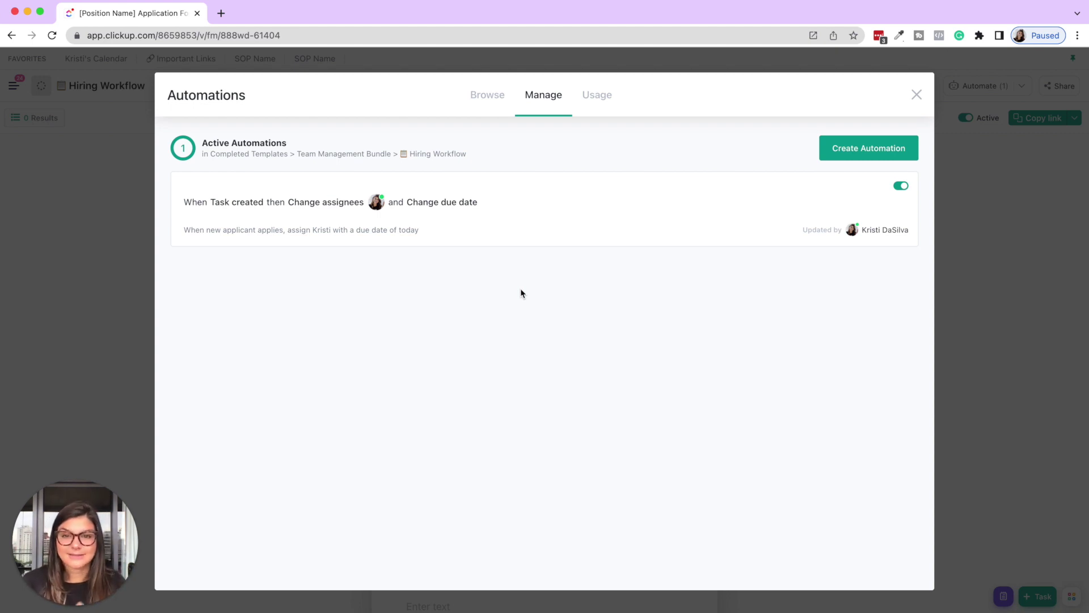
mouse_move(828, 176)
click(860, 187)
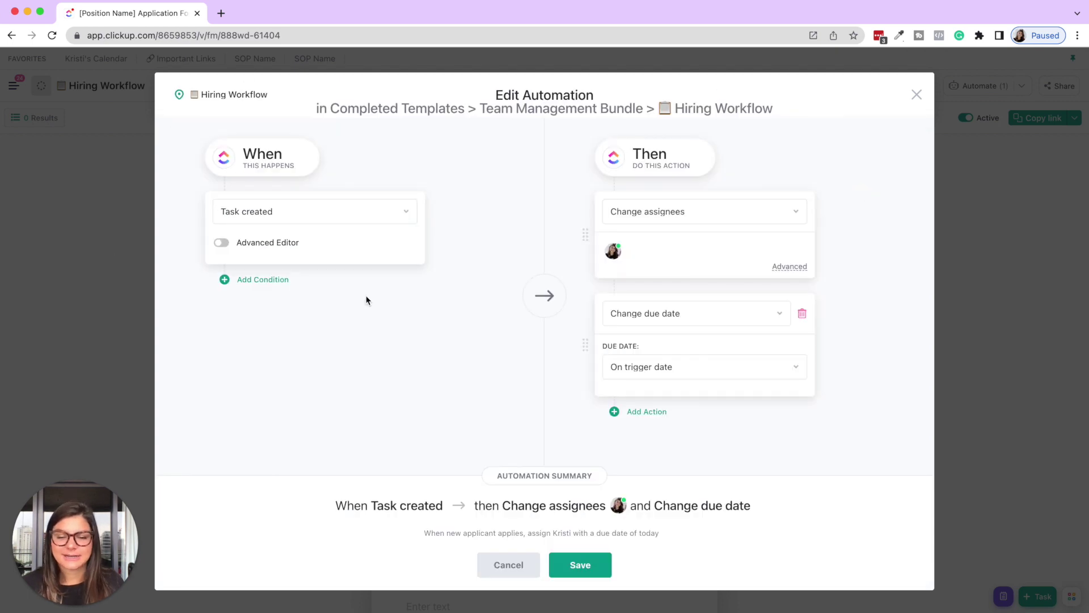
click(506, 567)
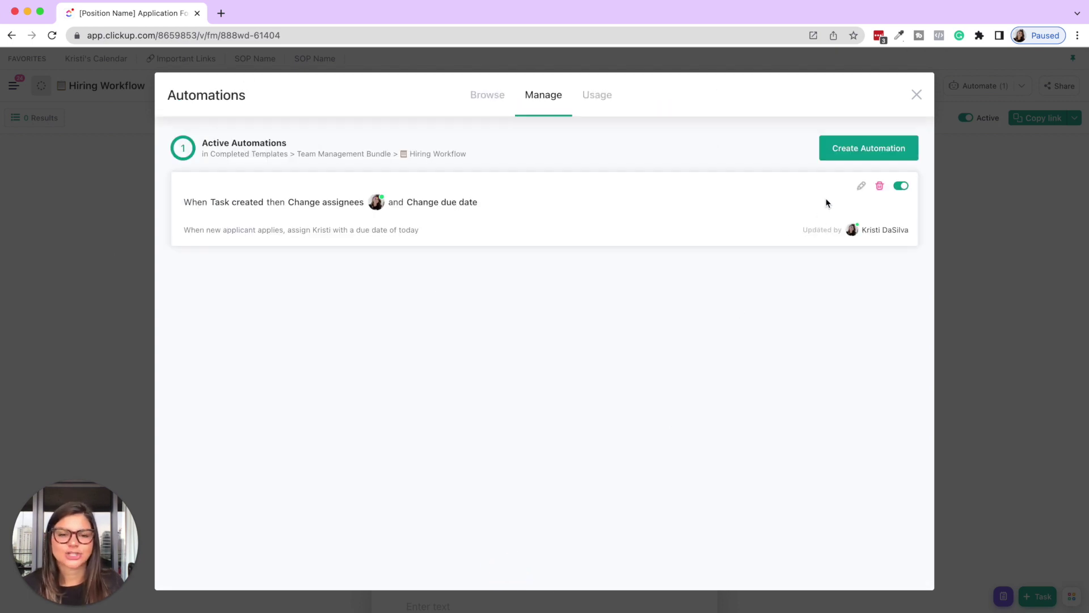
Step: Start a new custom automation on Hiring Workflow with the Task created trigger, limited to tasks created via Forms
click(843, 150)
click(272, 215)
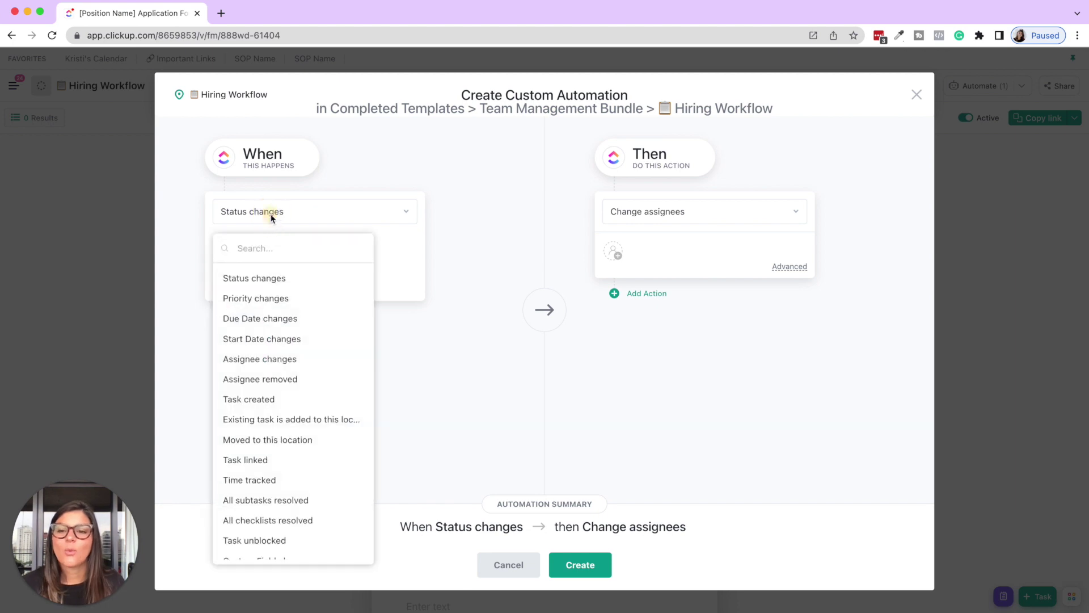
click(279, 399)
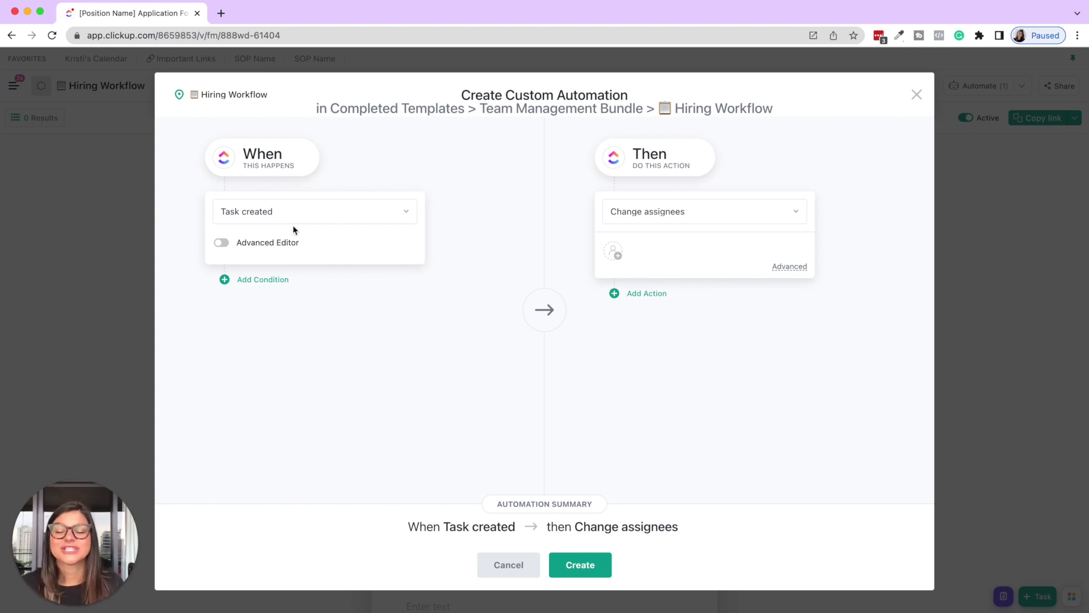
click(222, 246)
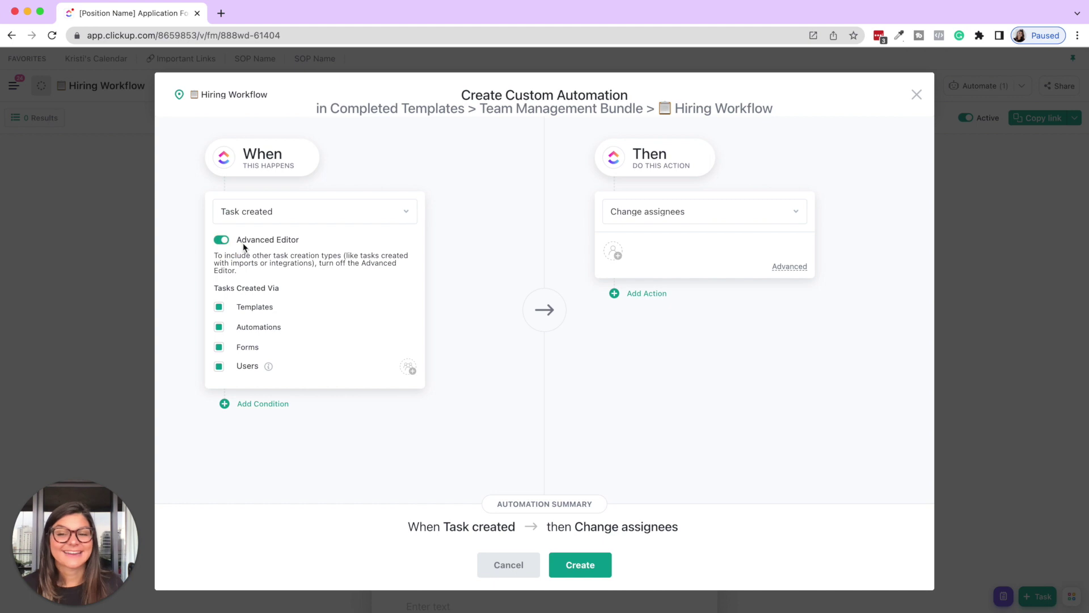
click(219, 307)
click(219, 327)
click(220, 367)
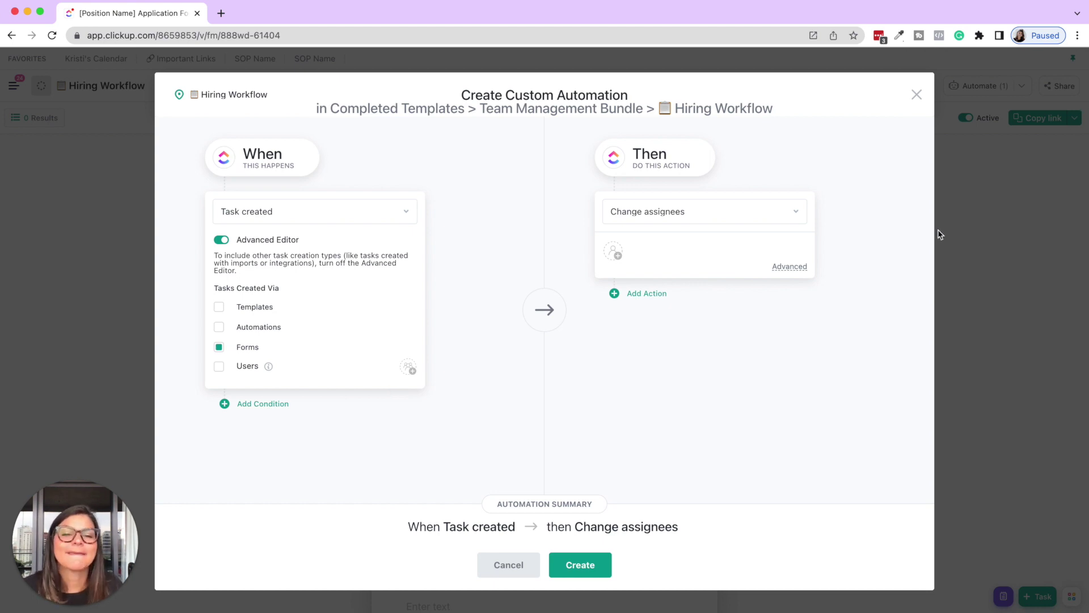
Step: Set the action to Create a subtask, naming it "Review new application:" followed by the Task Name field
click(747, 213)
click(688, 319)
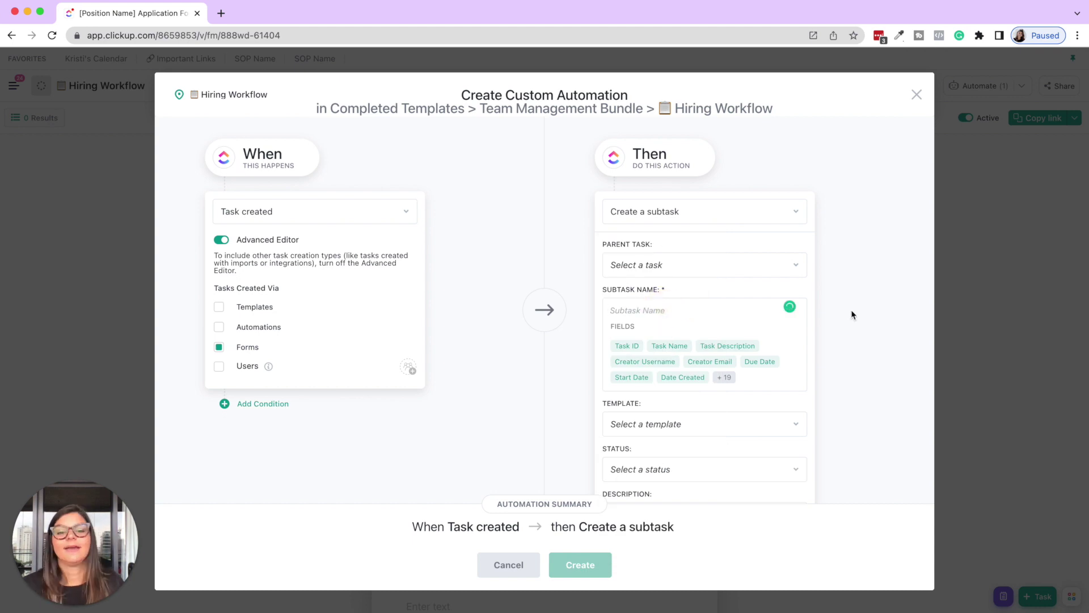
text(Revi)
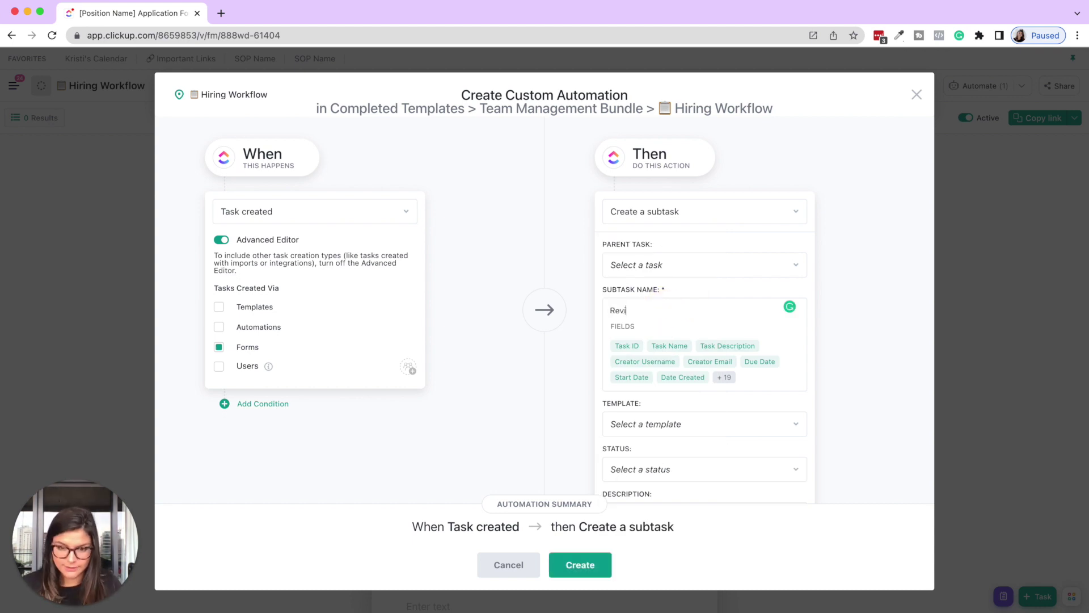
text(ew new applic)
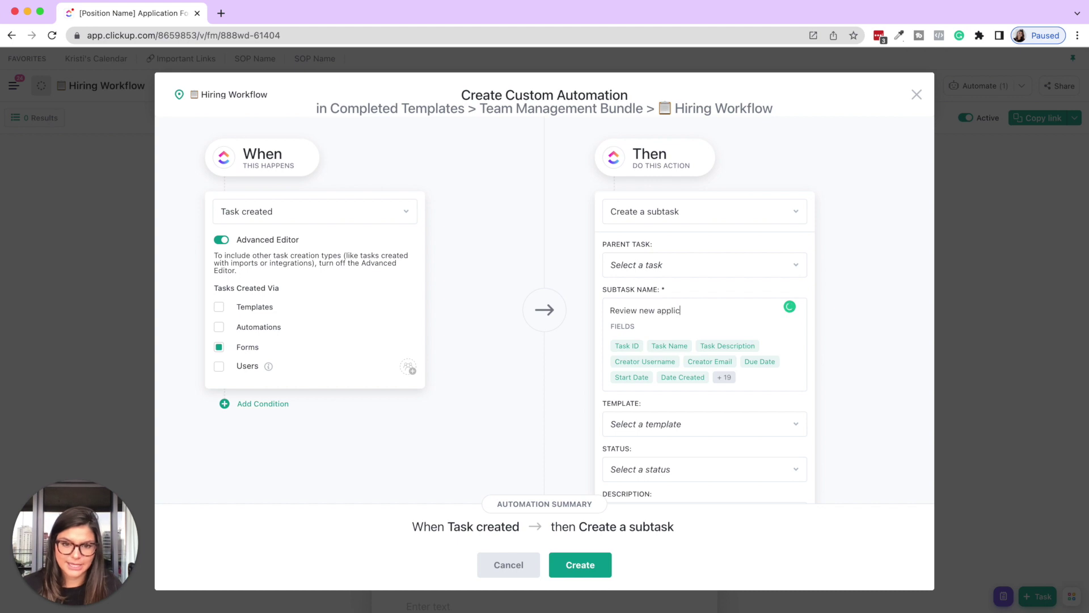
text(ation:)
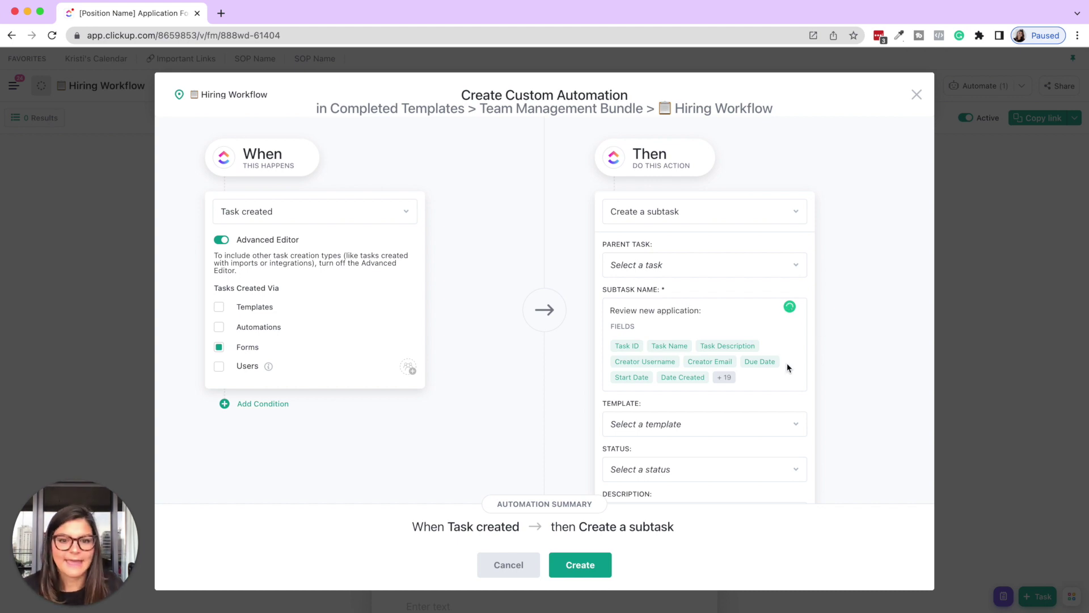
click(671, 346)
Step: Assign the review subtask to yourself, set its due date to 1 day after the trigger date, and create the automation
scroll(738, 309, down, 5)
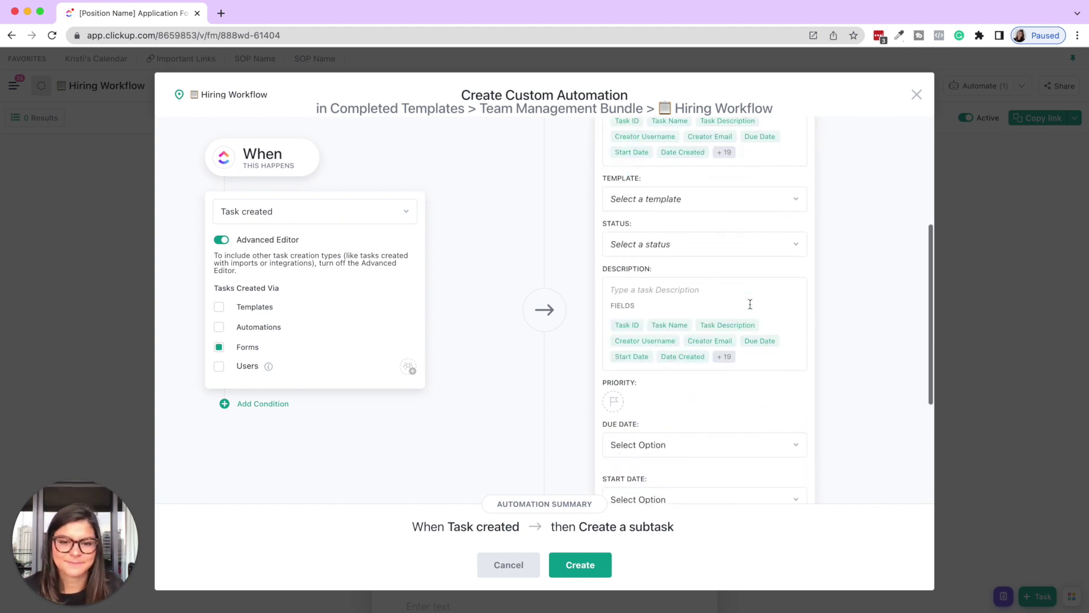
click(678, 387)
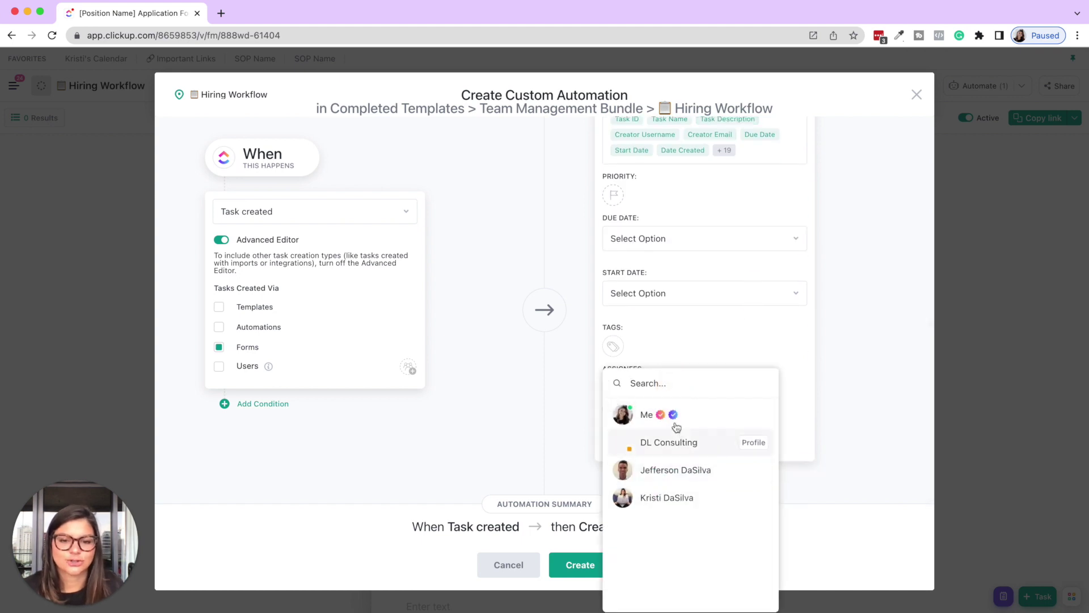
click(696, 348)
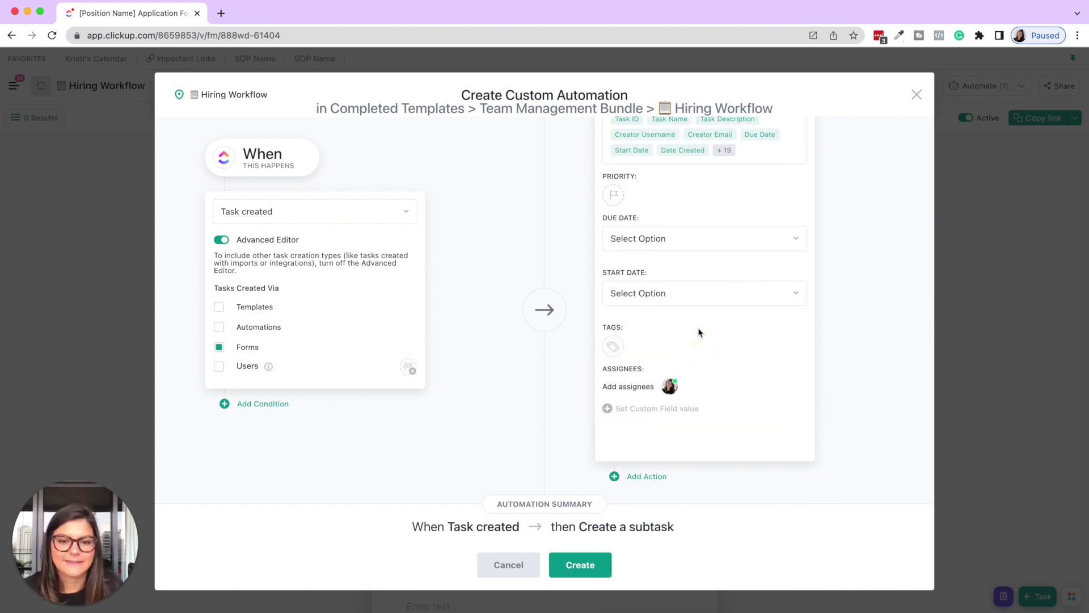
scroll(699, 332, up, 2)
click(685, 315)
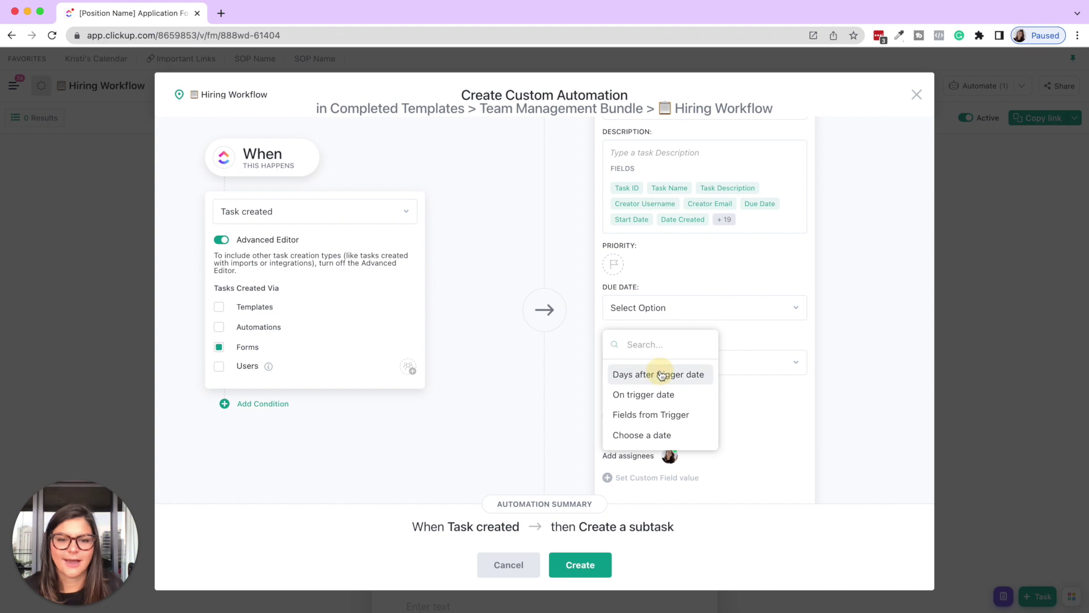
click(663, 372)
click(664, 343)
text(1)
click(581, 563)
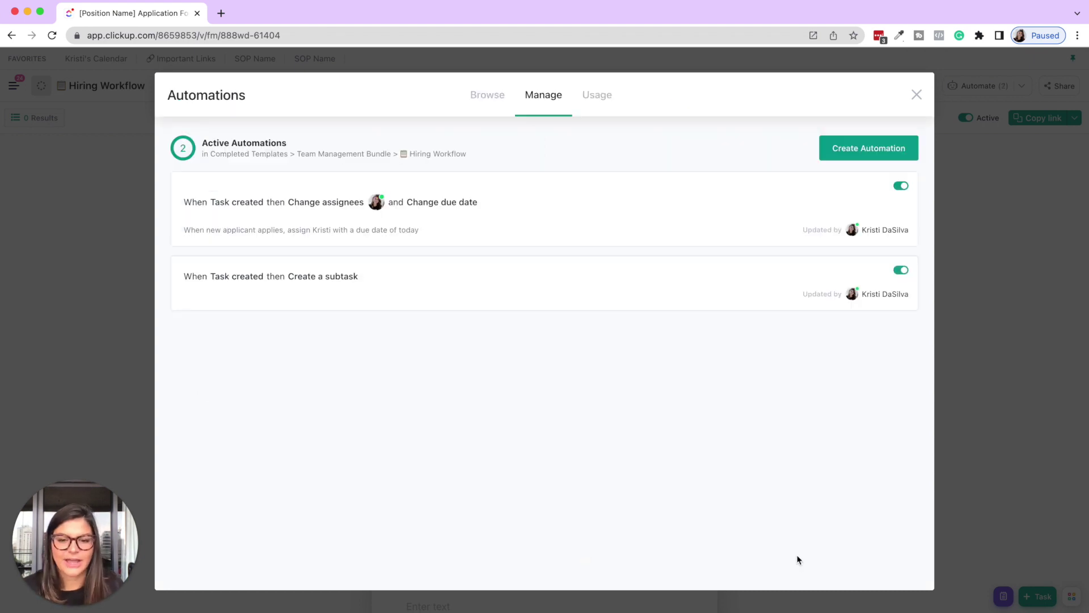
Step: Copy the application form's link and open the public form in a new browser tab
click(916, 95)
click(1041, 118)
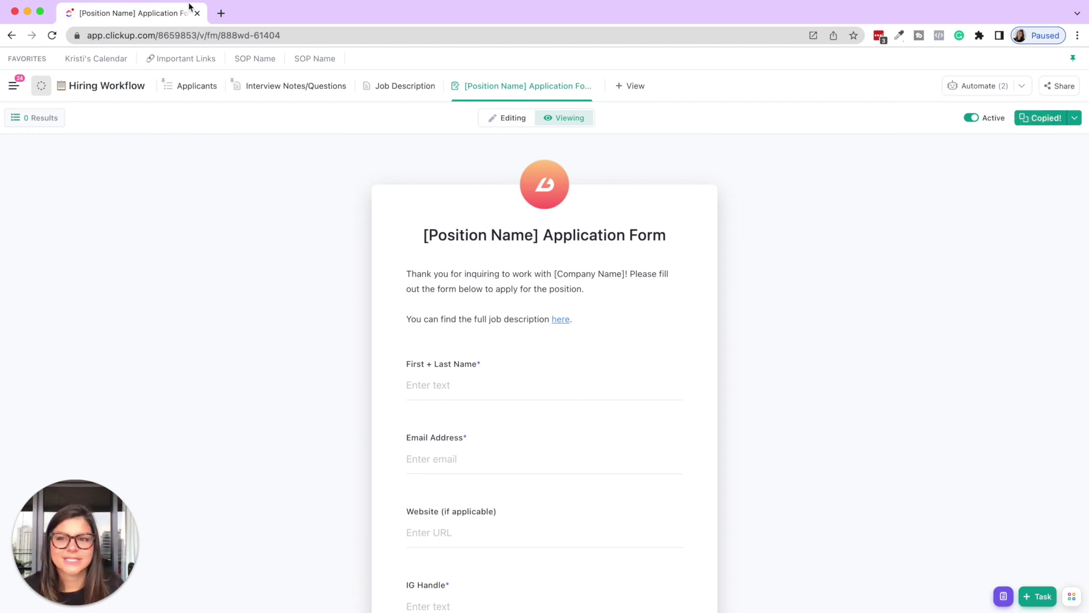
click(221, 13)
key(super+v)
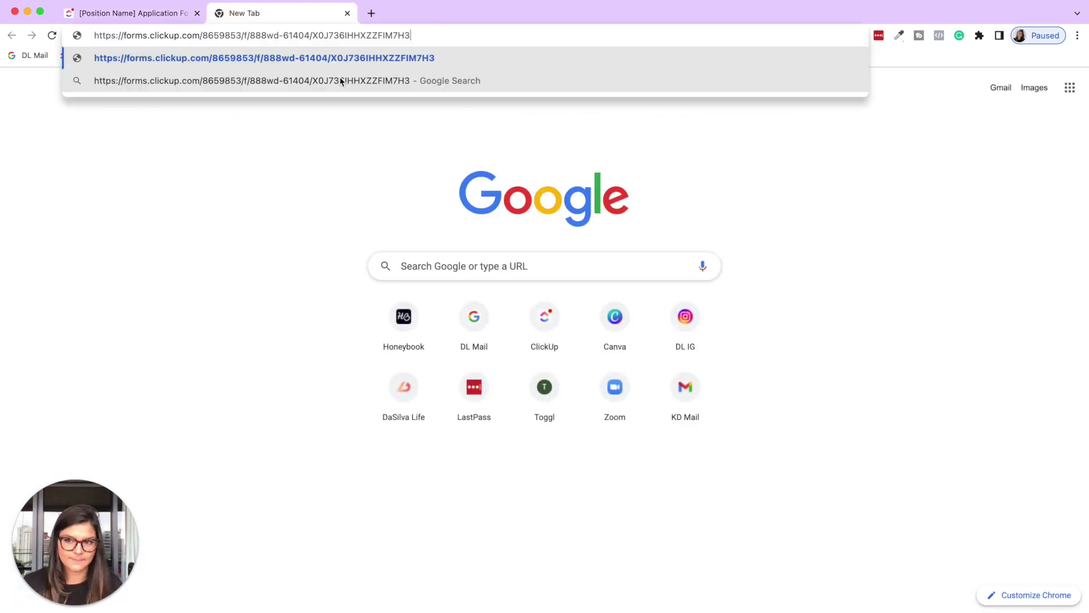
key(Return)
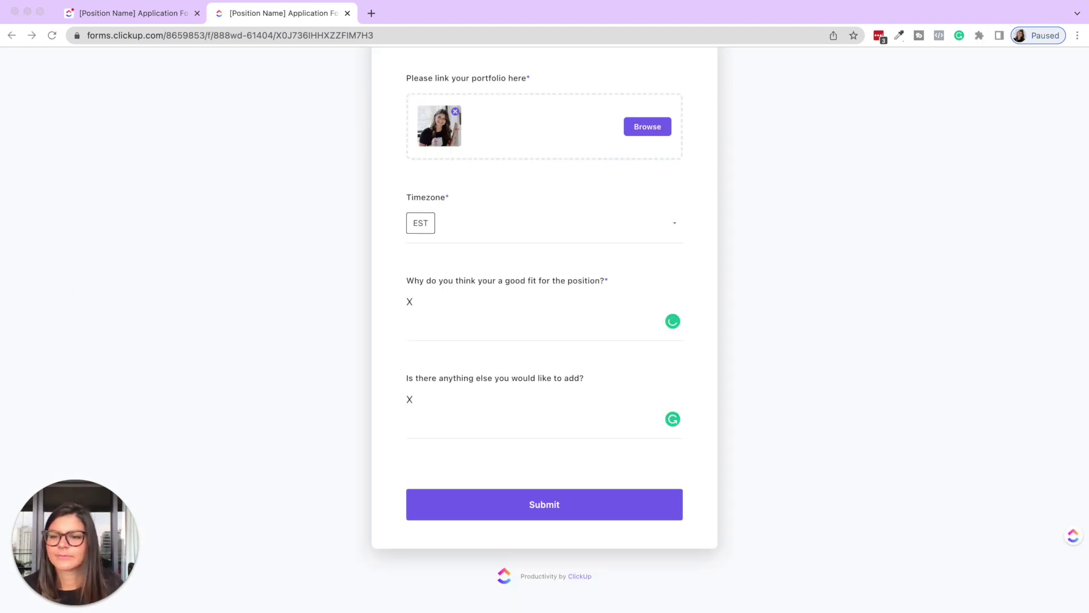
Step: Review and submit the filled-in test application, and return to the Hiring Workflow's Applicants view to check the new entry
scroll(317, 345, up, 15)
scroll(318, 342, down, 3)
scroll(318, 343, down, 10)
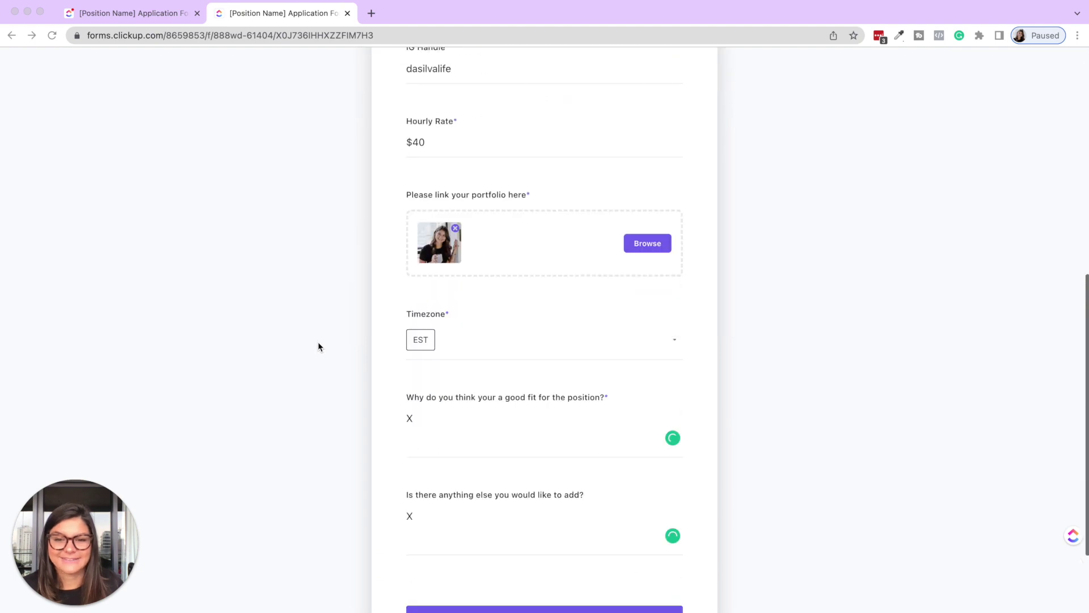
click(541, 507)
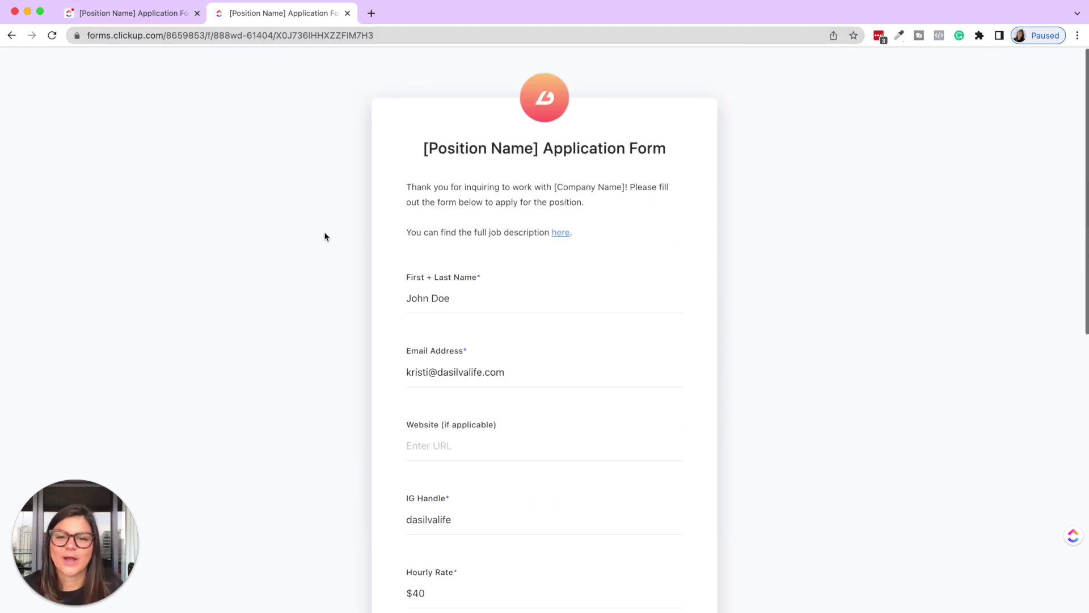
click(139, 12)
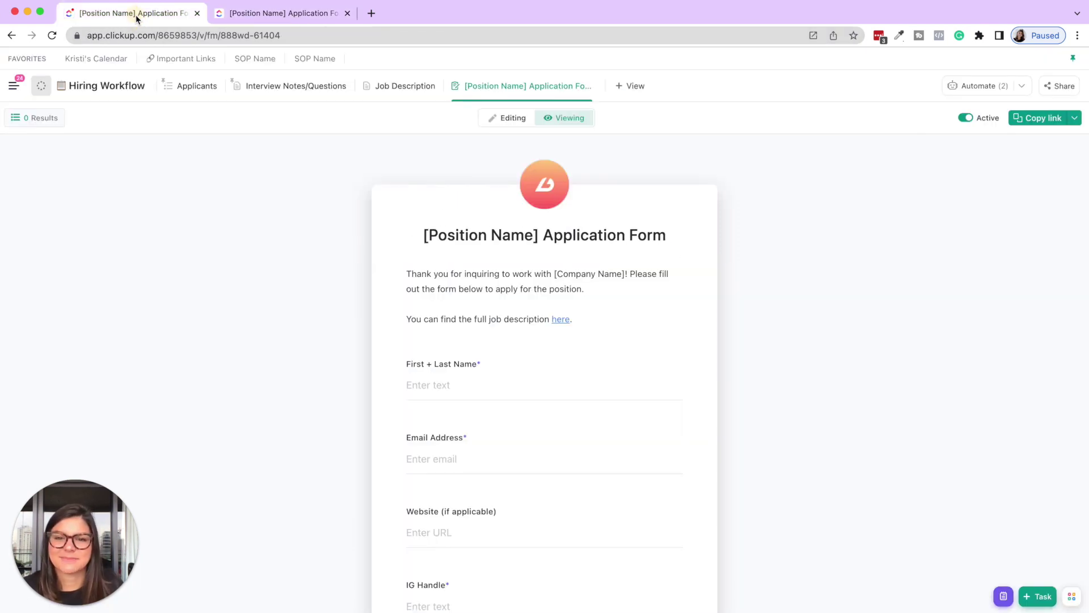
click(209, 85)
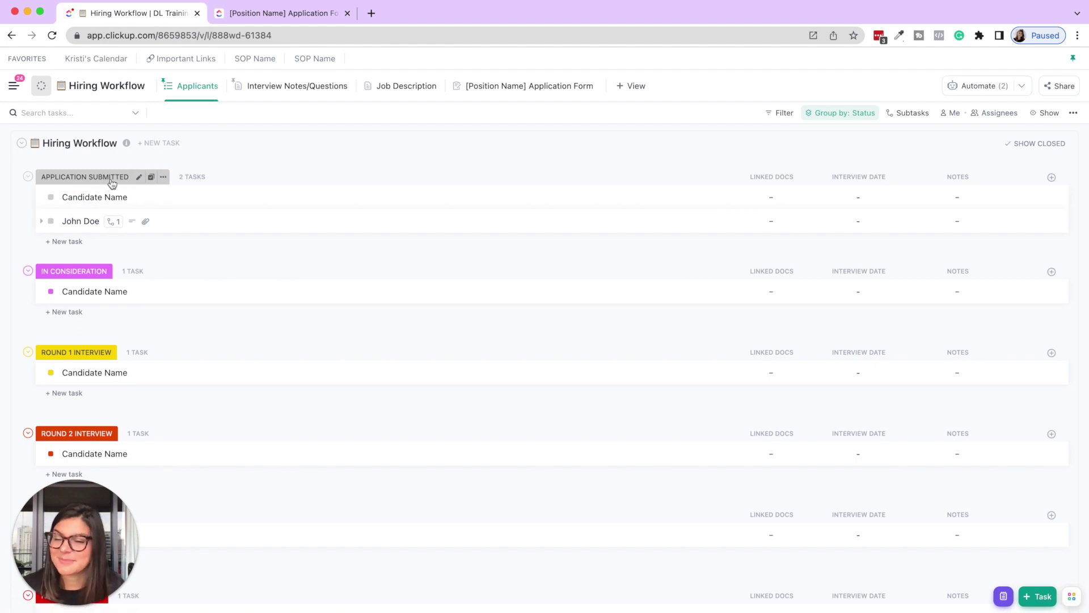
Step: Expand the test applicant's task under Application Submitted and open its review subtask
click(41, 222)
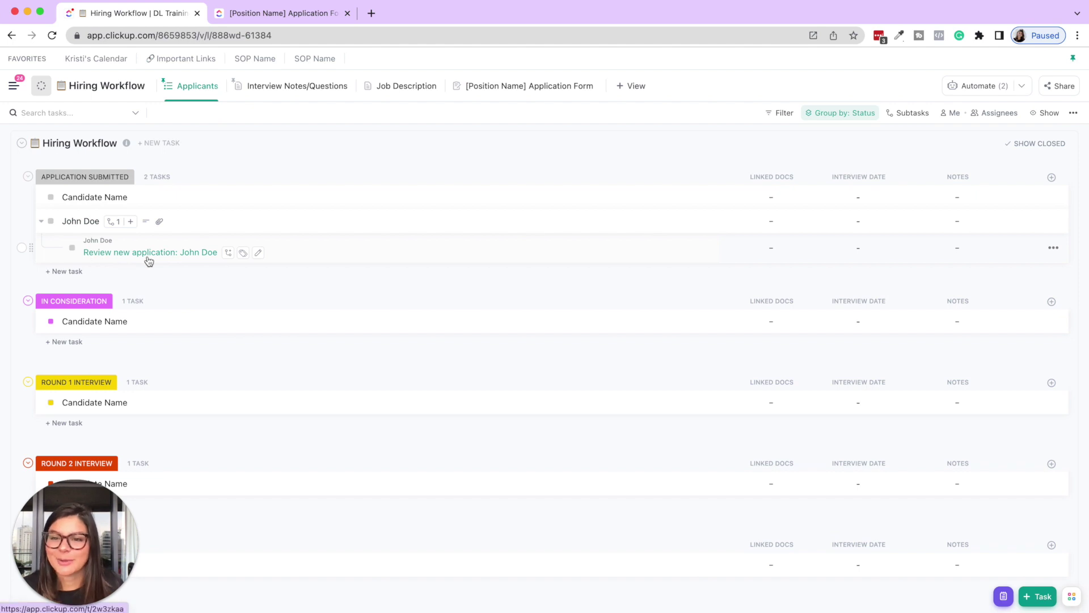
click(147, 257)
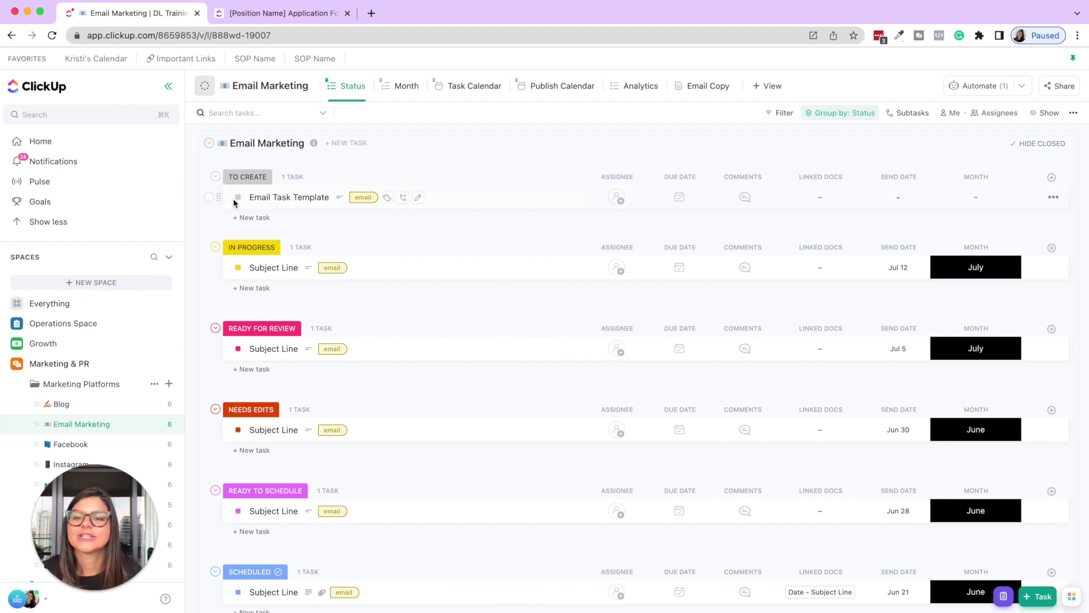
Step: Add the subtasks "Outline Email Topic" and "Get topic approved" to Email Task Template in the Email Marketing list
click(403, 198)
text(O)
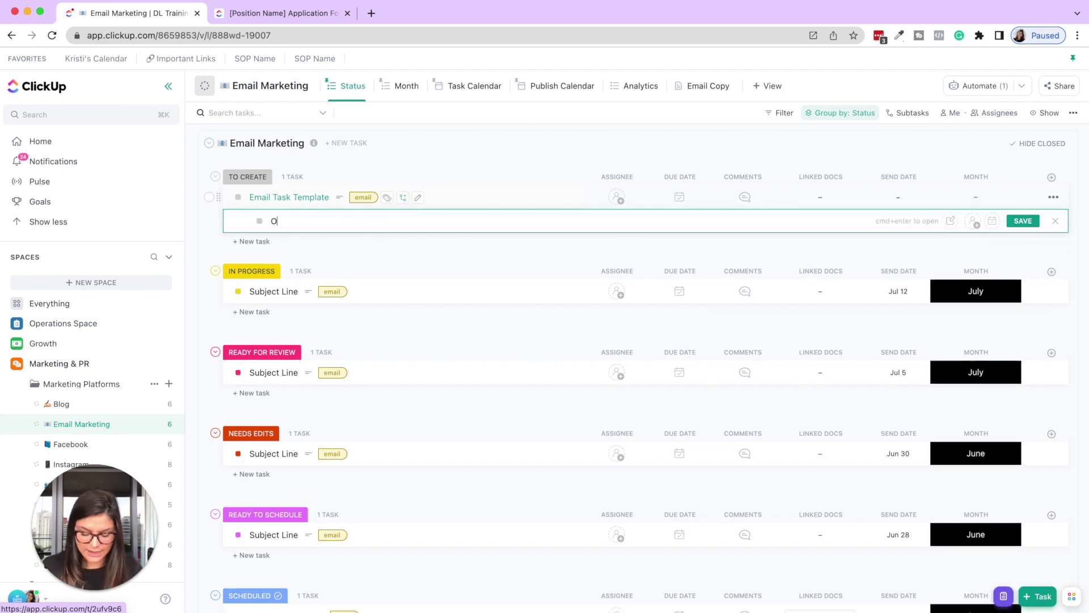
text(utline Email T)
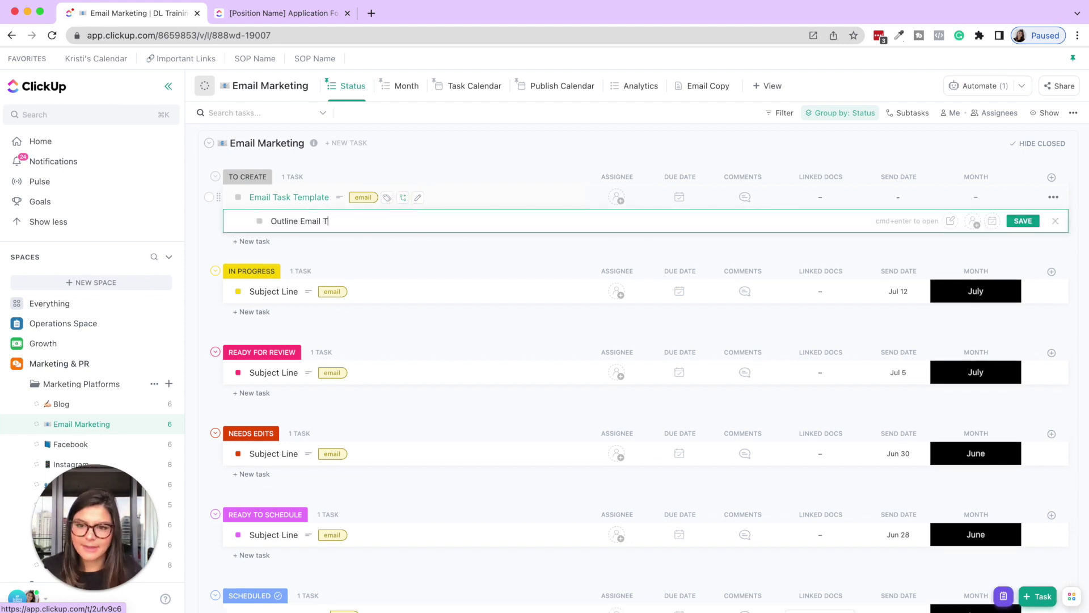
text(opic)
key(Return)
text(Get topic approved)
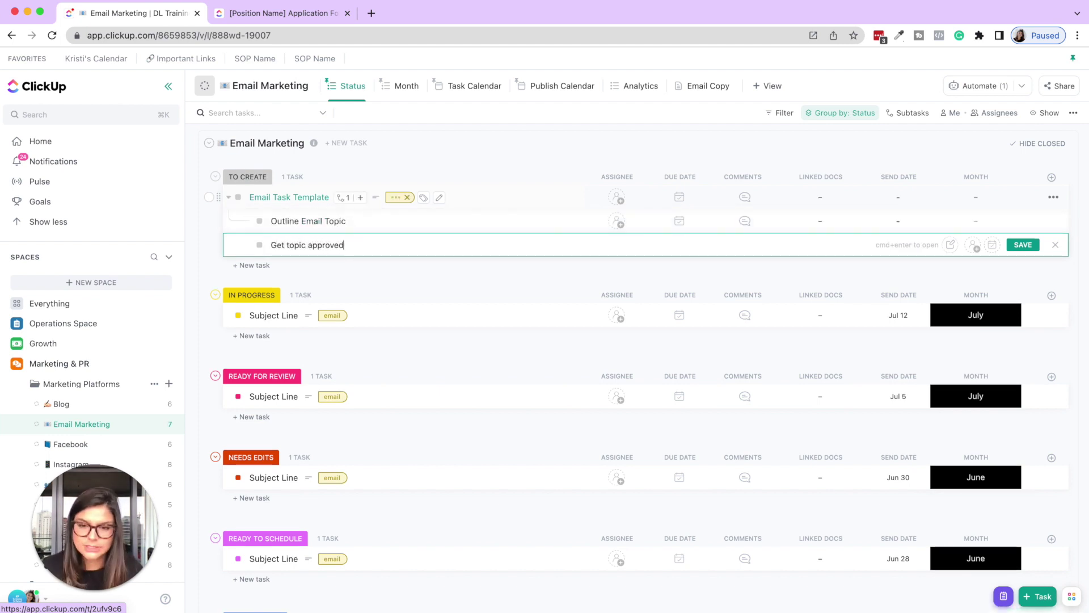
key(Return)
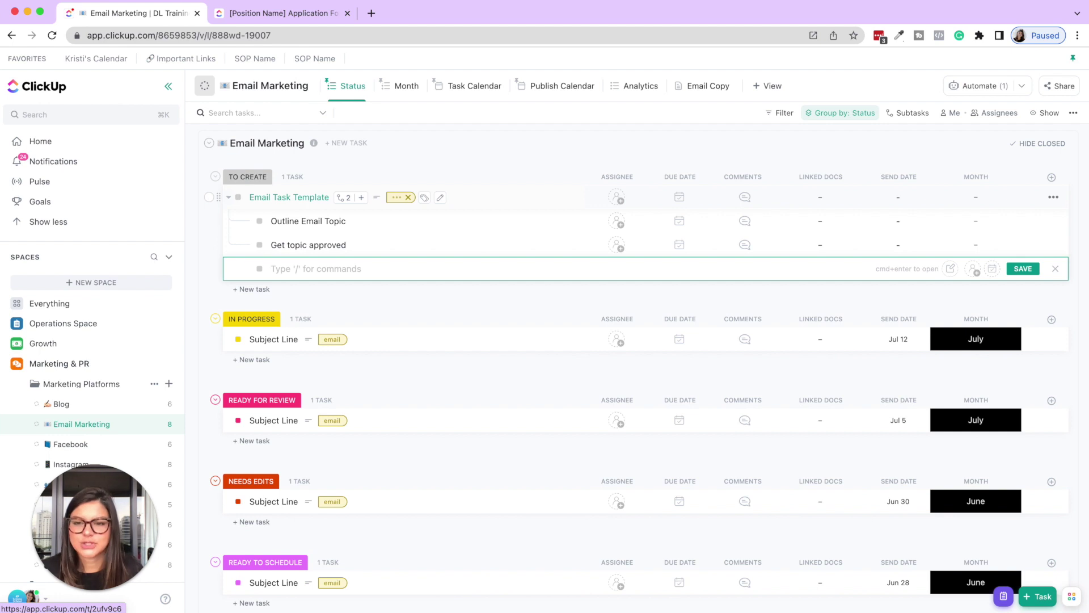
Step: Add a third subtask named "Choose send date" to Email Task Template
text(Draft e)
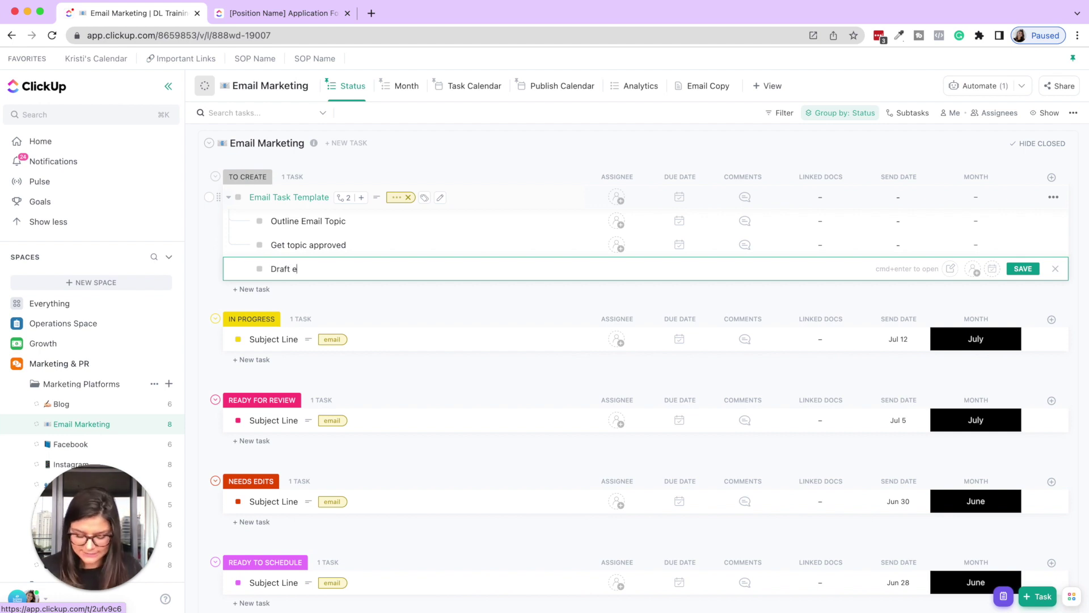
key(BackSpace)
key(BackSpace)
key(BackSpace)
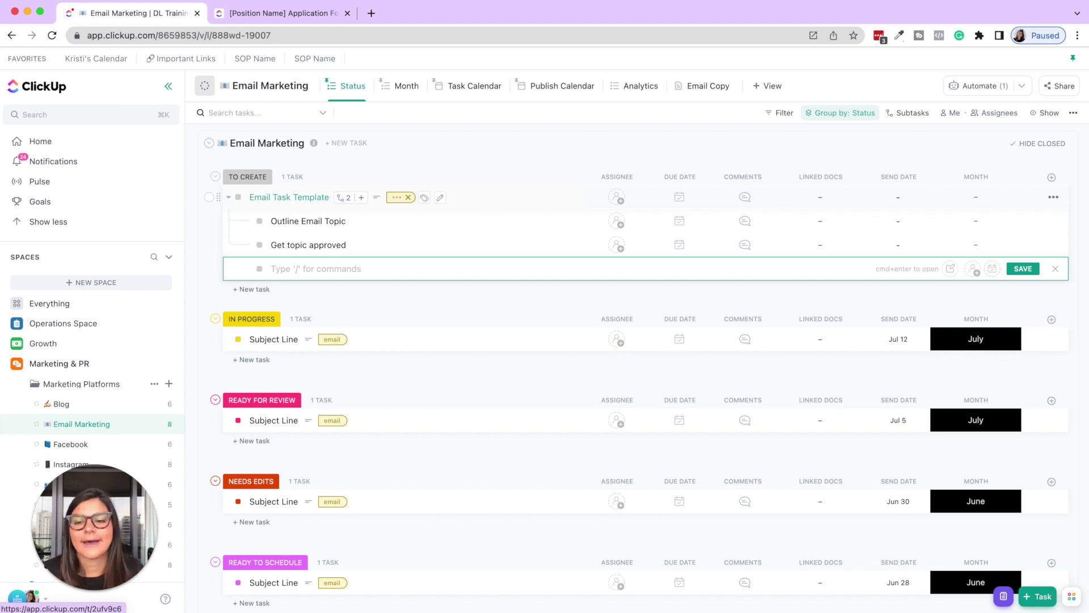
text(Choose)
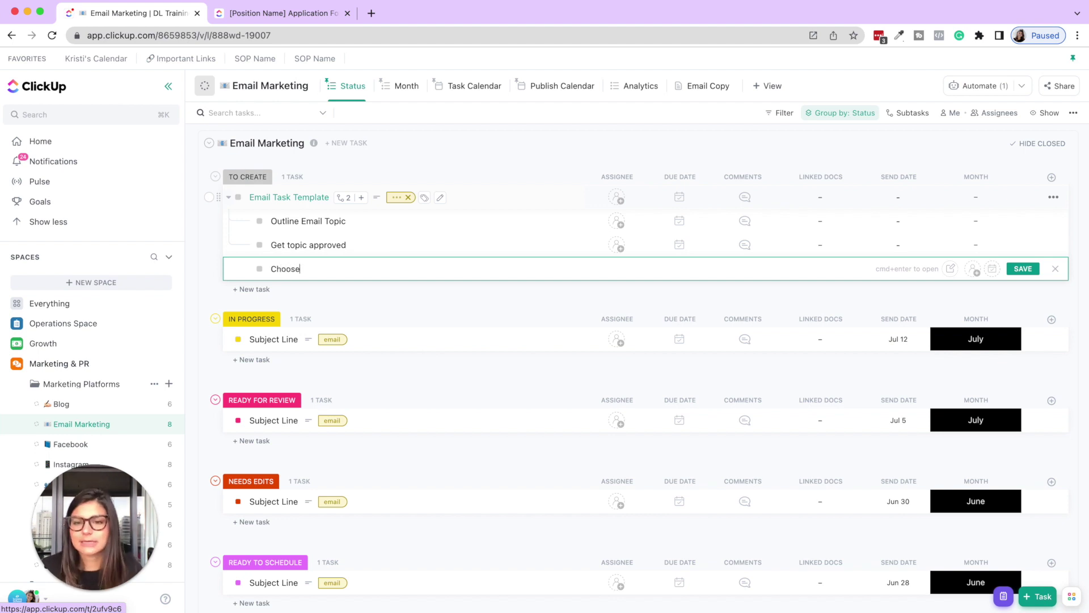
text( send date)
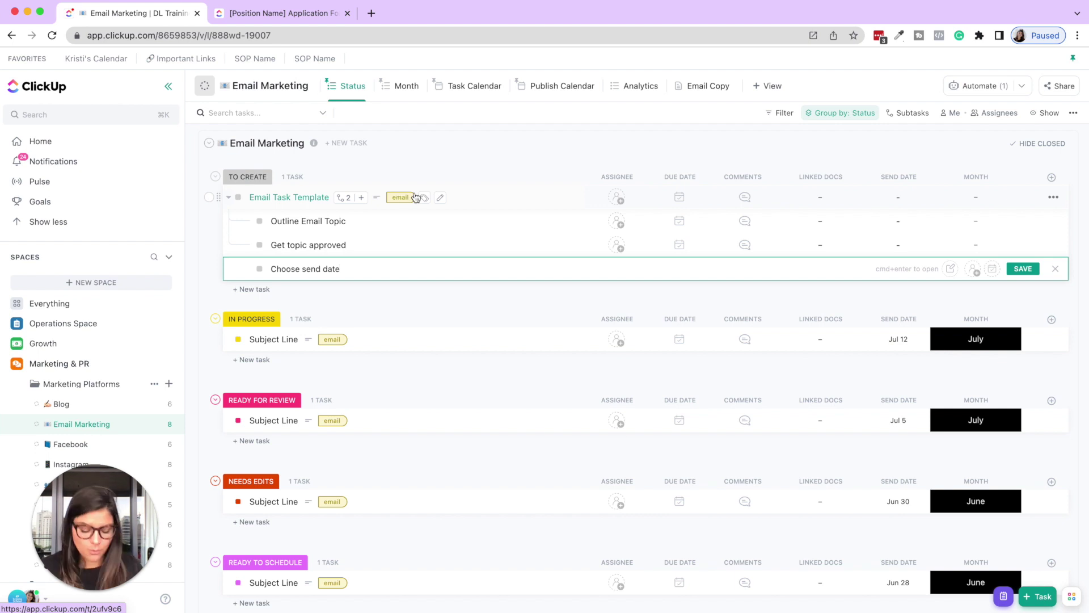
key(Return)
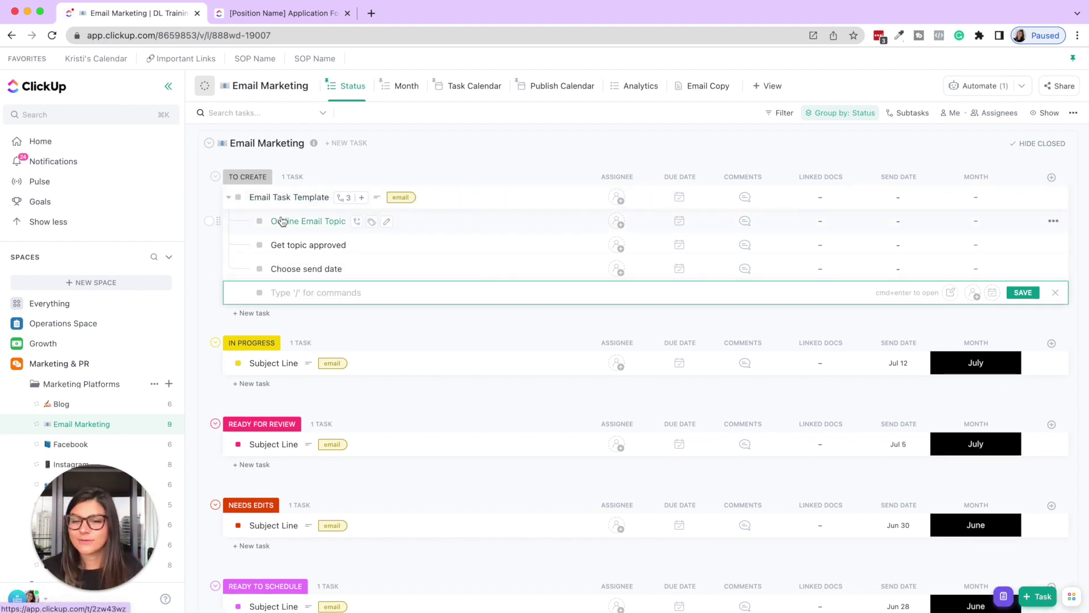
Step: Start a new custom automation for the Email Marketing list with All subtasks resolved as its trigger
click(982, 92)
click(986, 122)
click(895, 147)
click(271, 214)
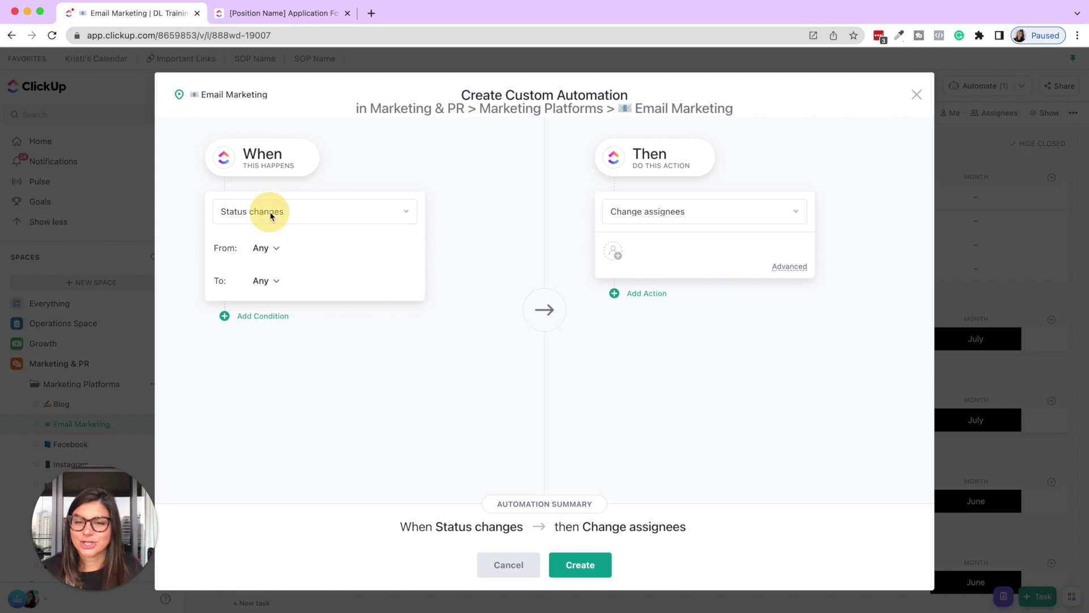
scroll(287, 285, down, 3)
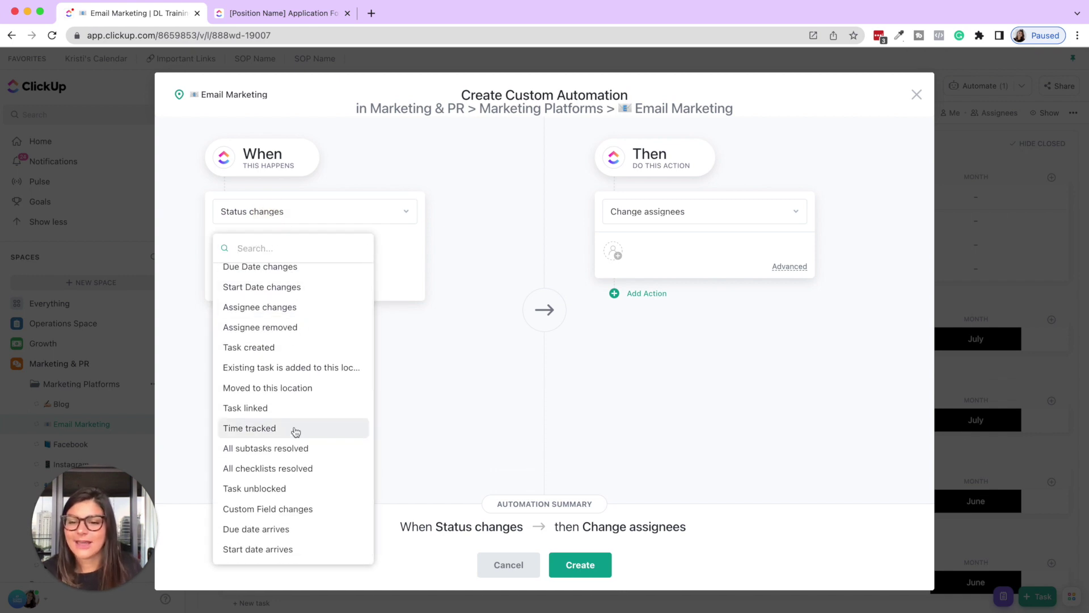
click(289, 448)
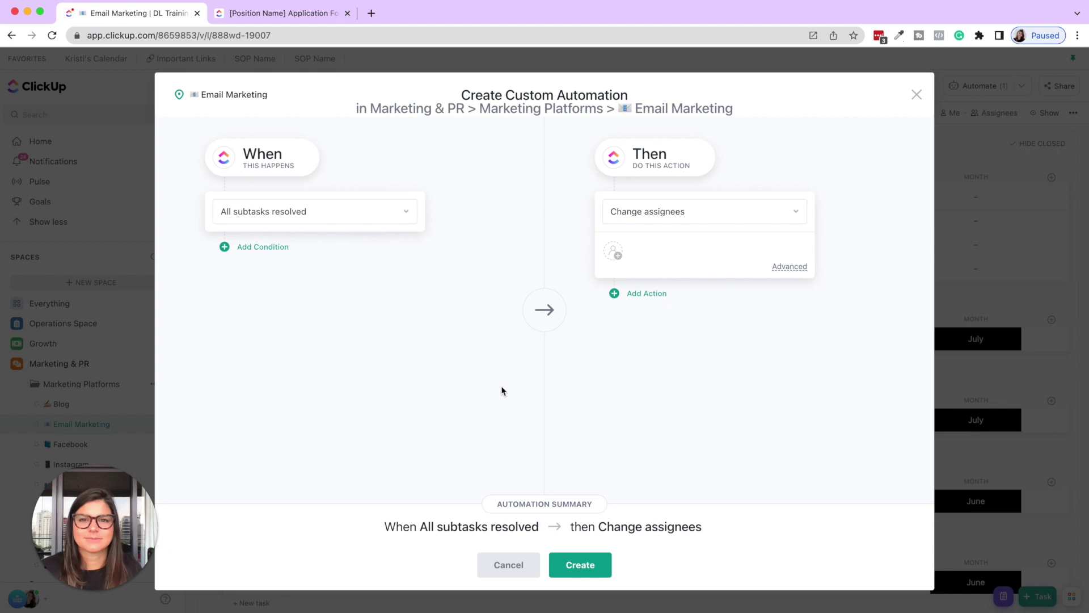
Step: Add a condition to the automation requiring that the status is any of To Create
click(252, 250)
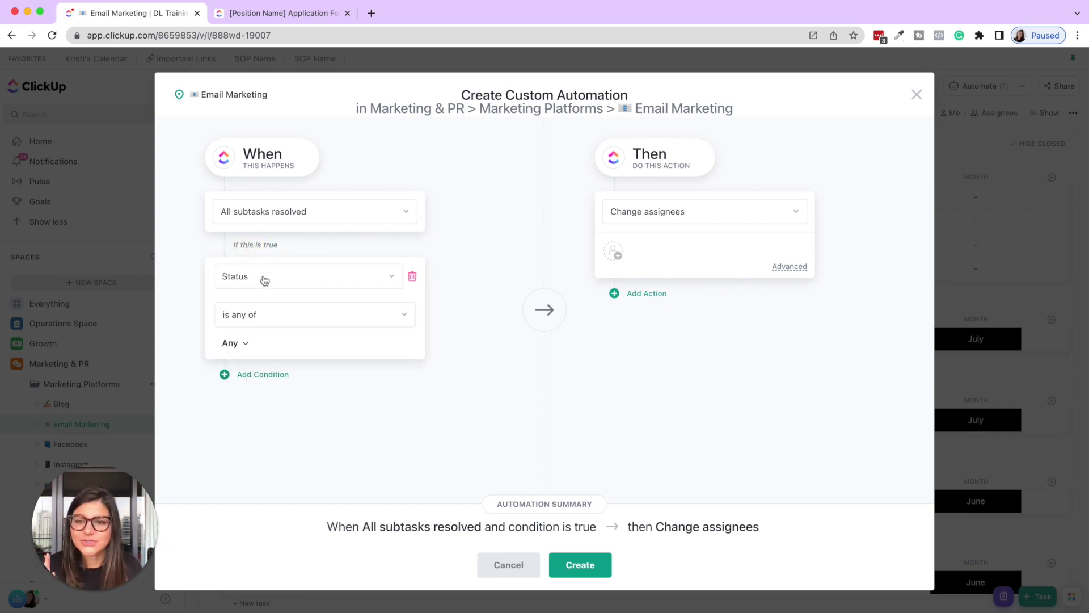
click(244, 343)
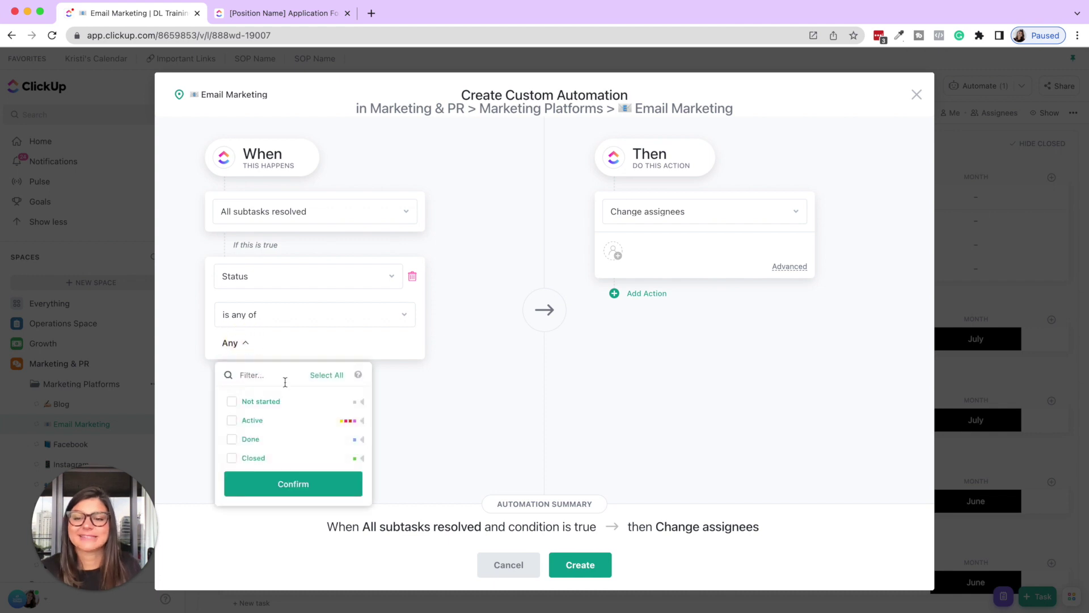
click(232, 401)
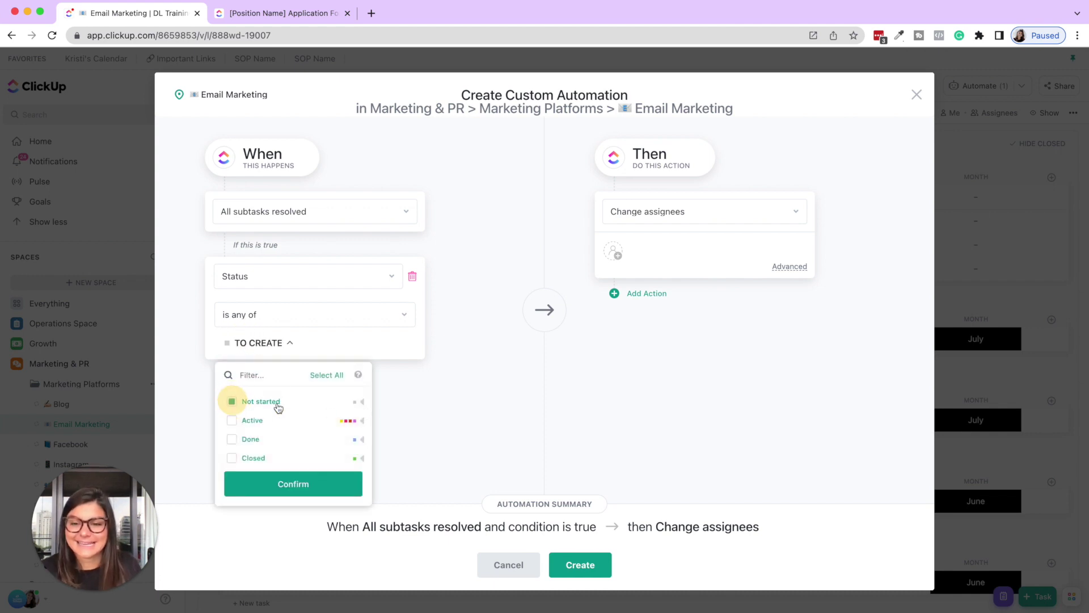
click(363, 403)
click(315, 497)
click(478, 415)
Step: Set the automation's action to change the status to In Progress, create it, and return to the task list
click(683, 215)
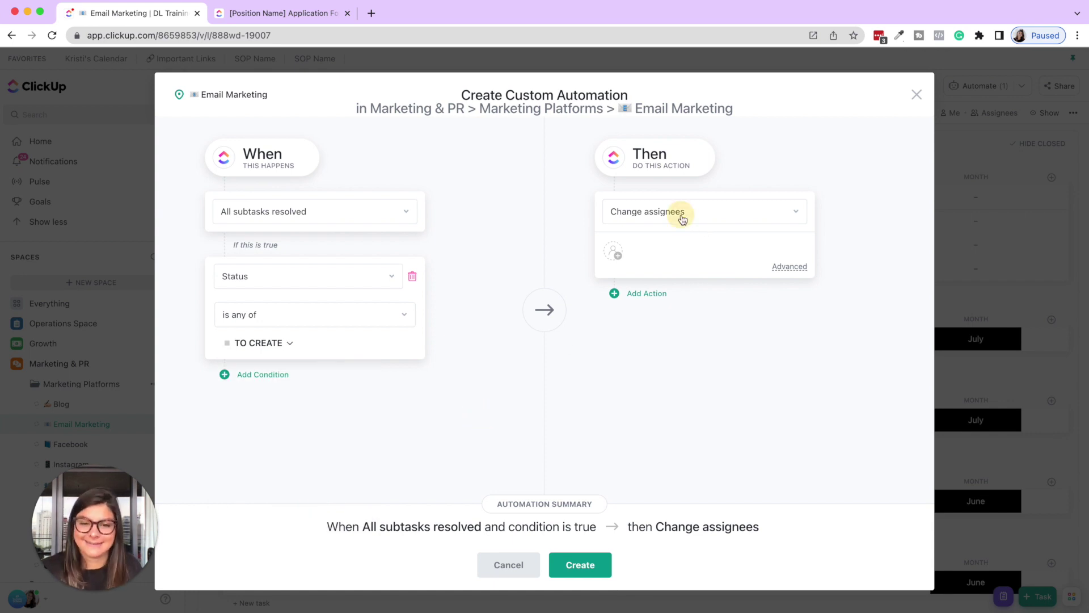
scroll(653, 361, down, 2)
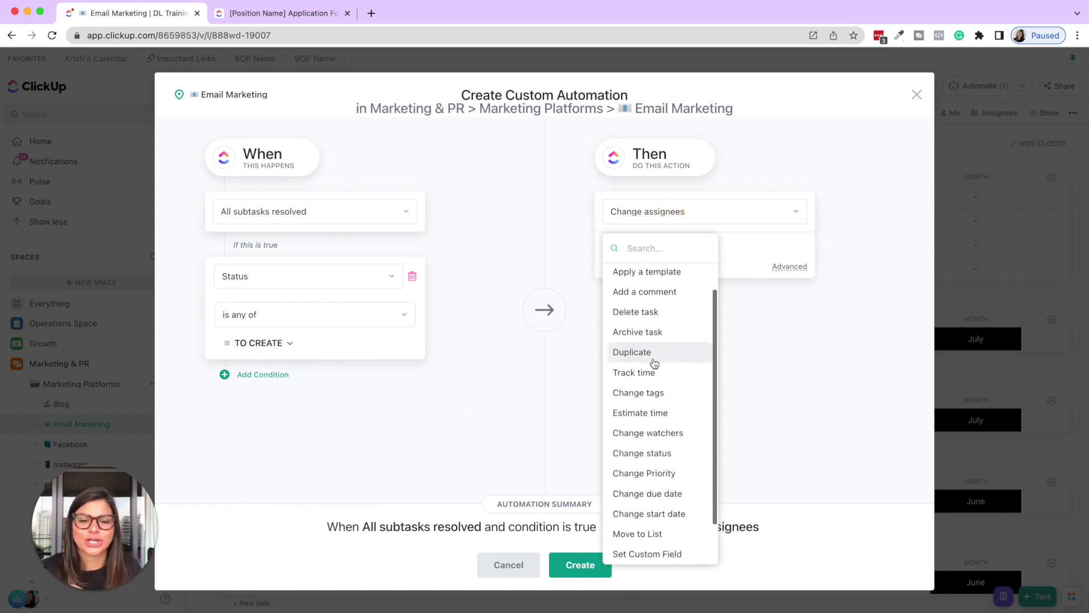
click(654, 453)
click(642, 265)
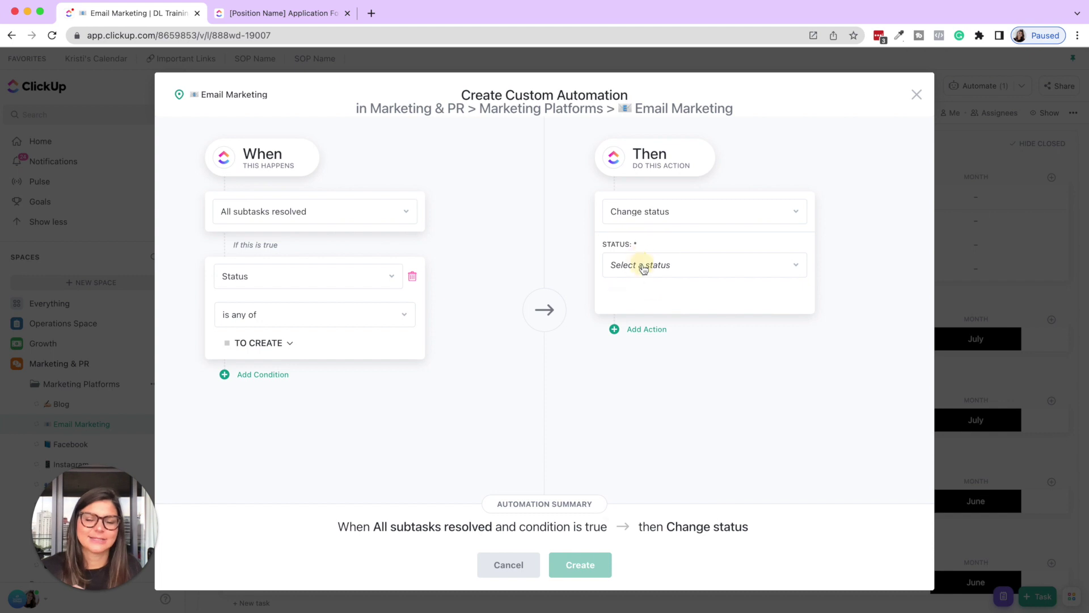
click(641, 386)
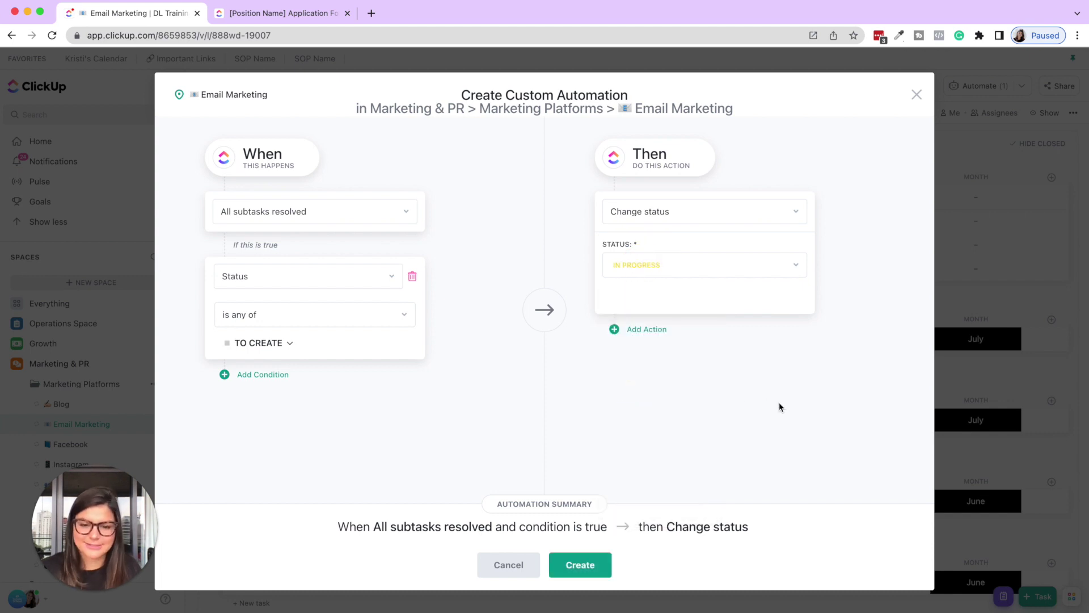
click(579, 565)
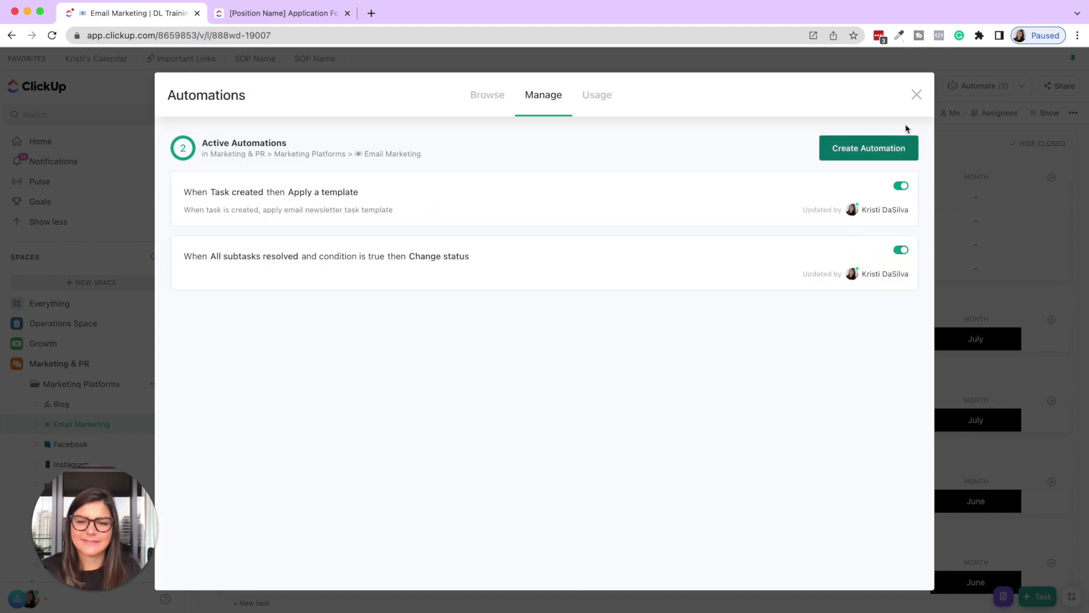
click(915, 95)
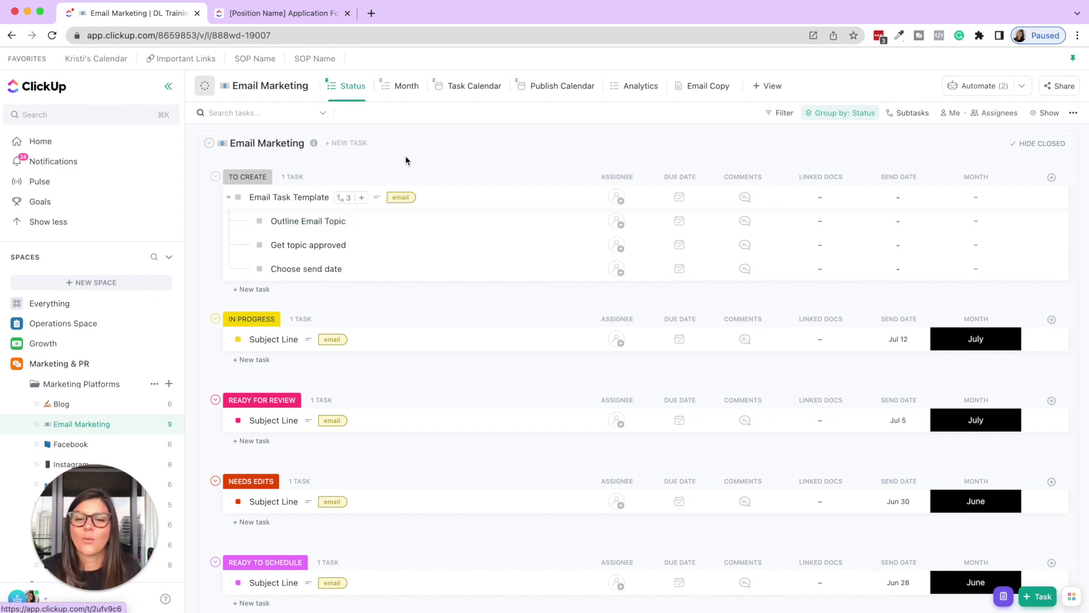
Step: Set all three subtasks of Email Task Template to Sent and reload the page to test the automation
click(259, 221)
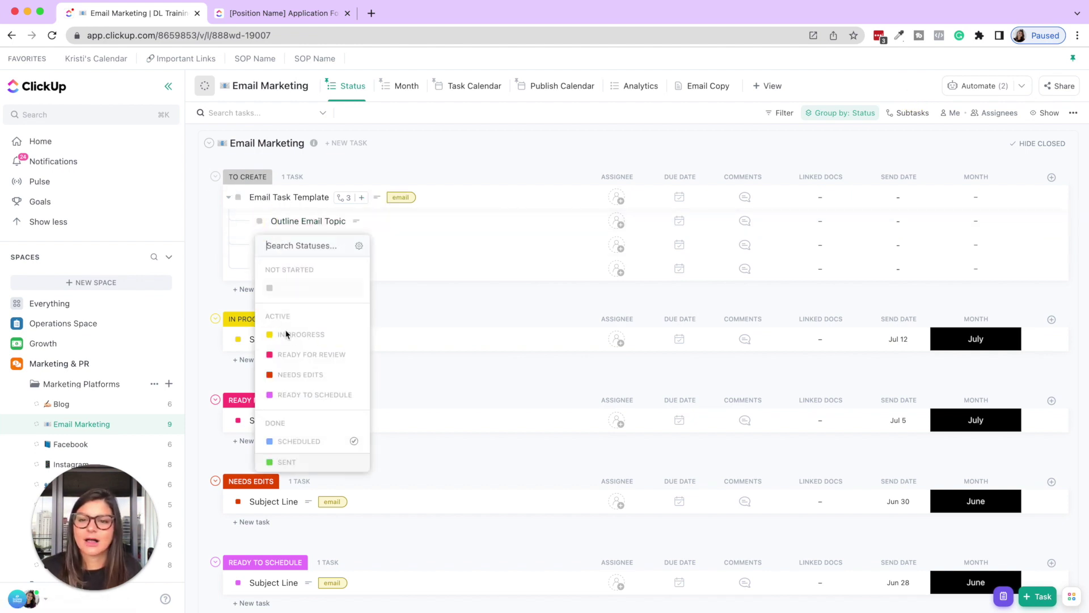
click(289, 462)
click(259, 221)
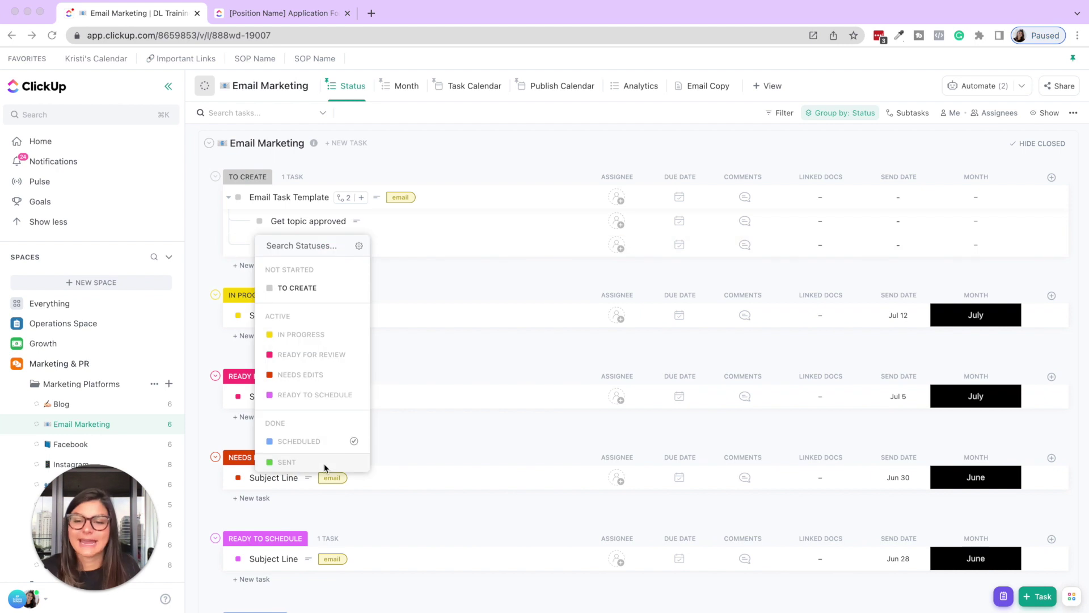
click(288, 462)
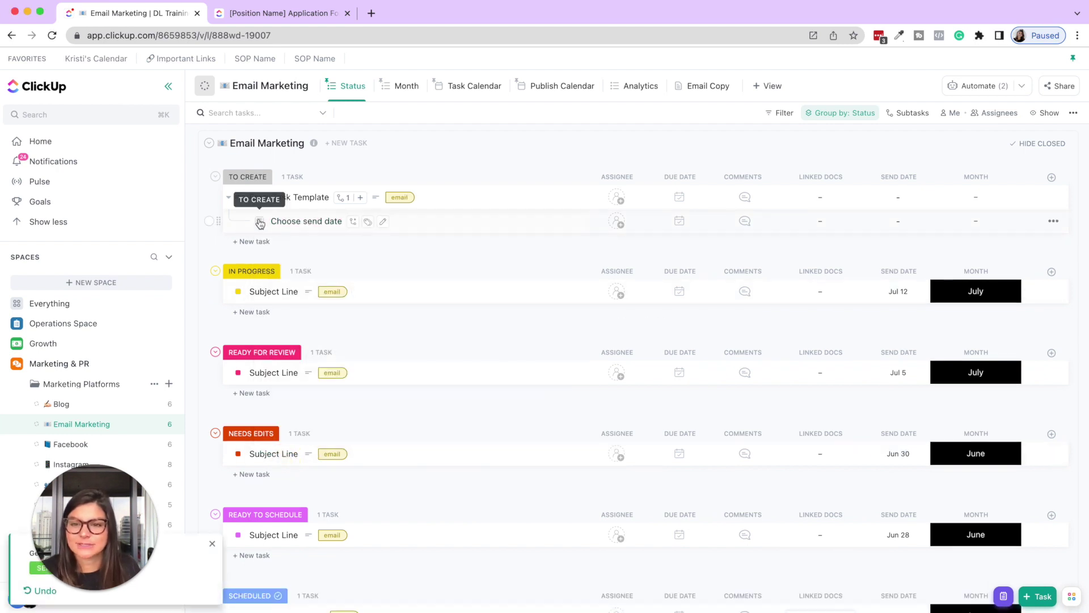
click(259, 221)
click(313, 464)
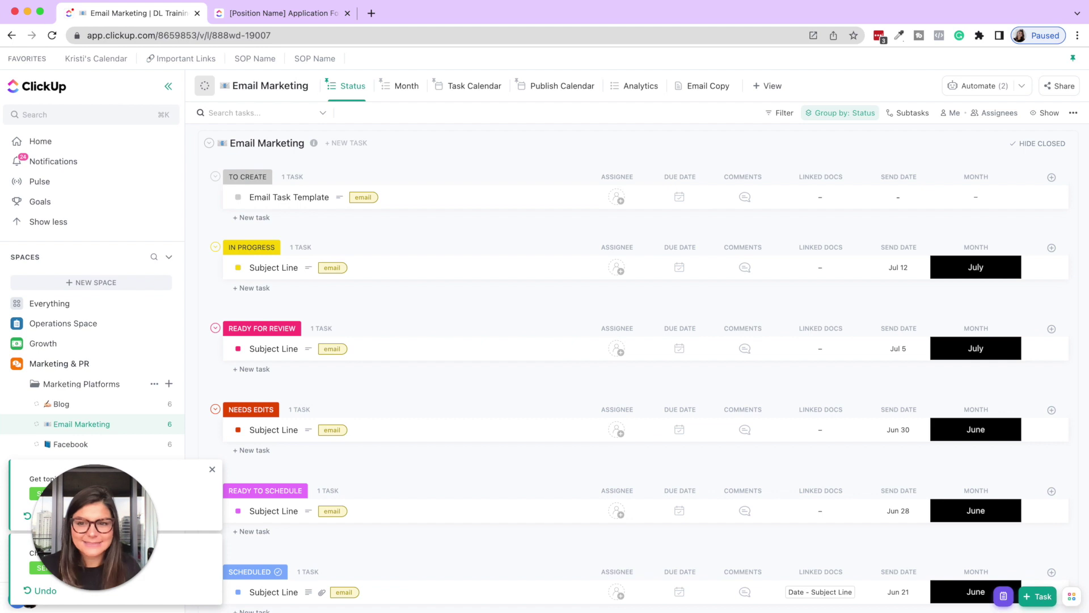
click(52, 35)
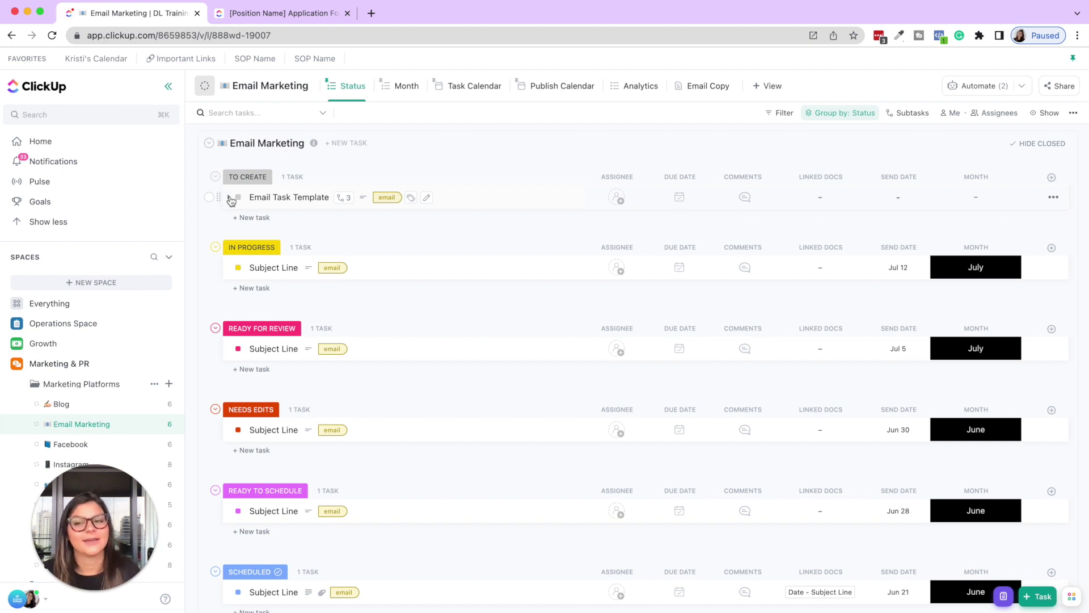
Step: Open the Email Task Template task and review its full description and subtasks
click(275, 197)
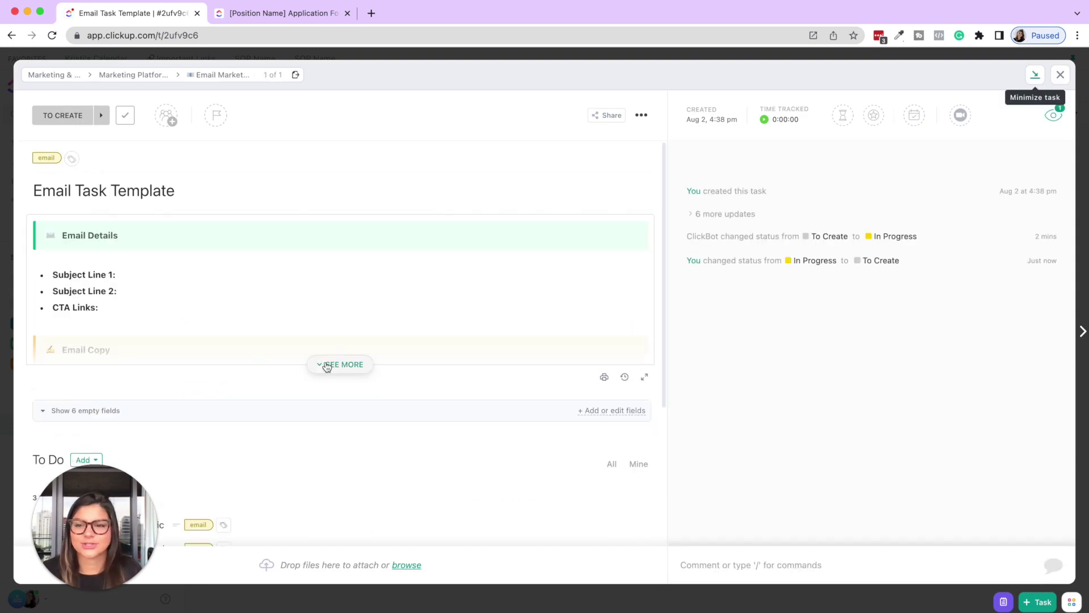
click(327, 365)
scroll(331, 358, down, 2)
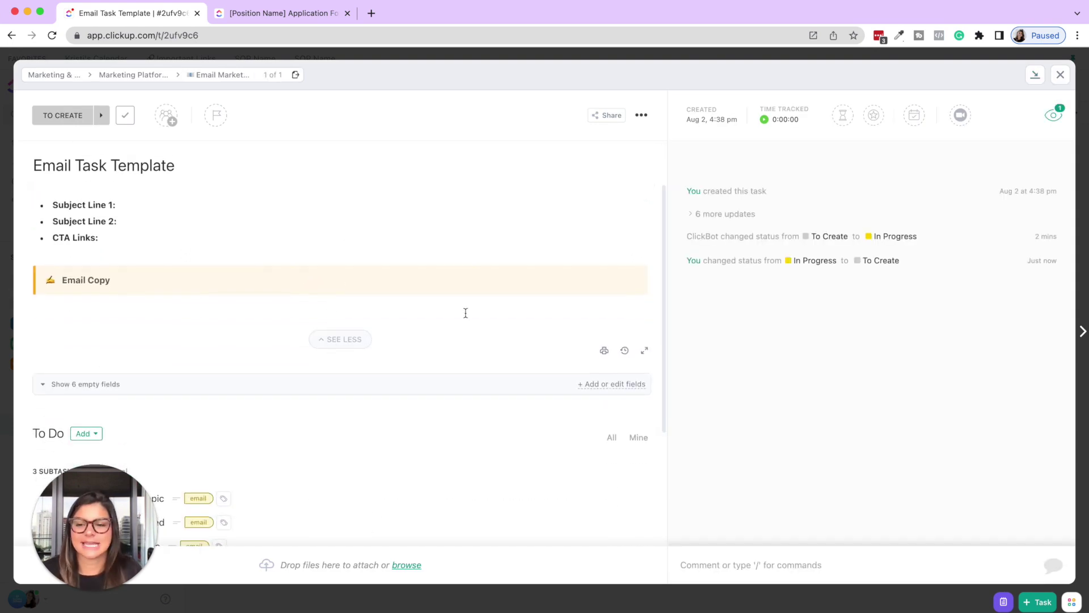
scroll(465, 313, up, 2)
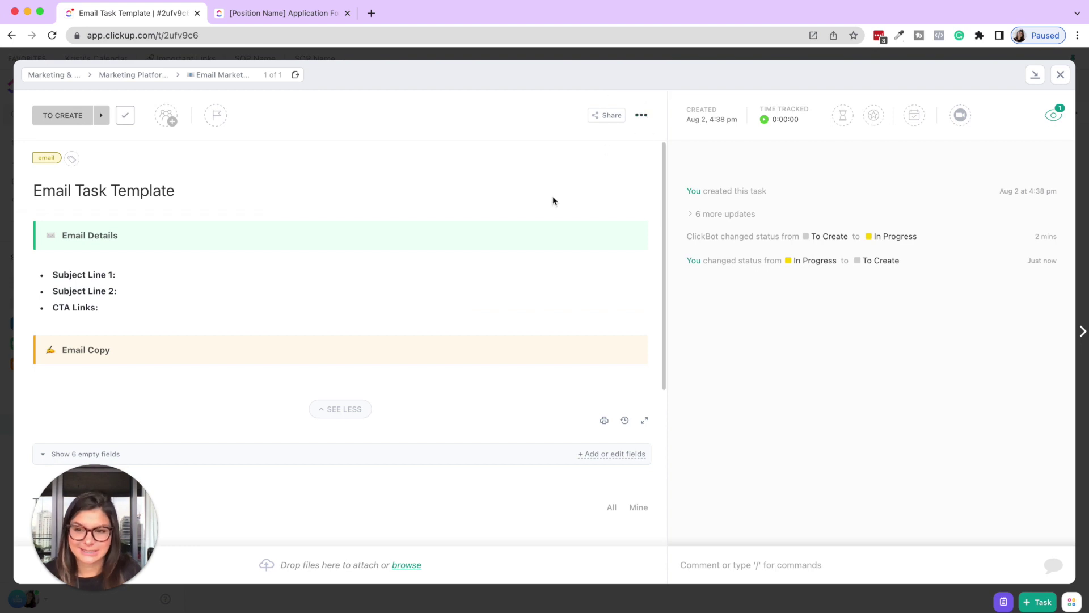
scroll(370, 319, down, 5)
scroll(372, 324, up, 5)
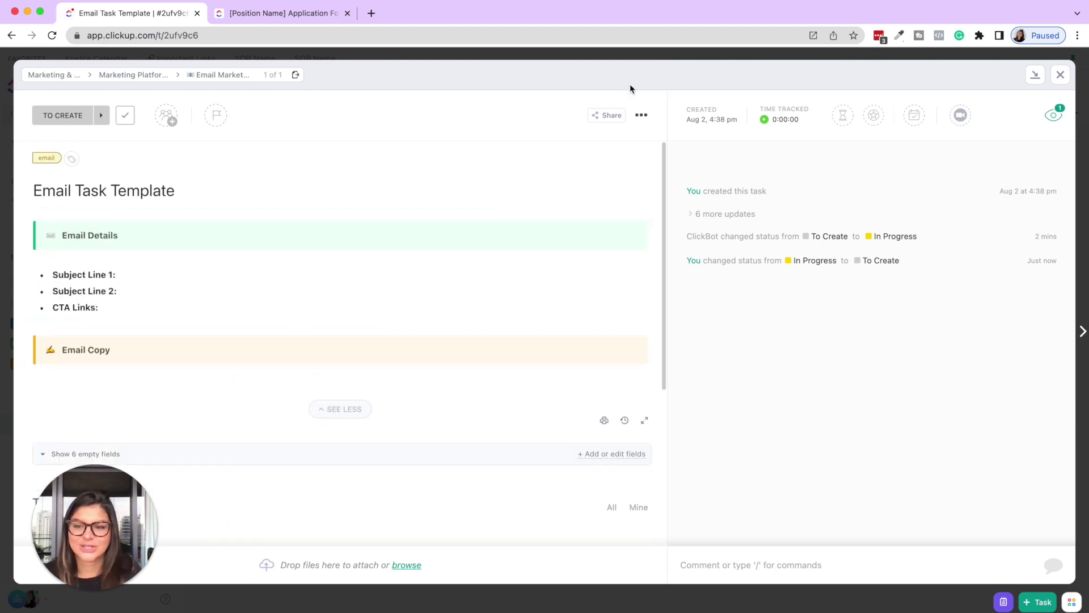
click(642, 117)
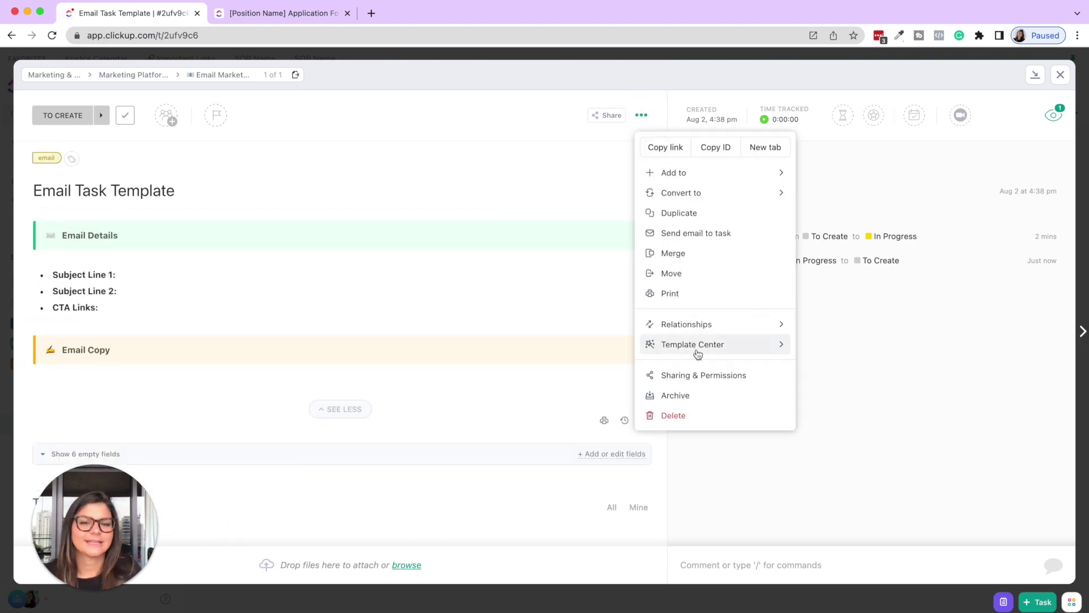
click(715, 348)
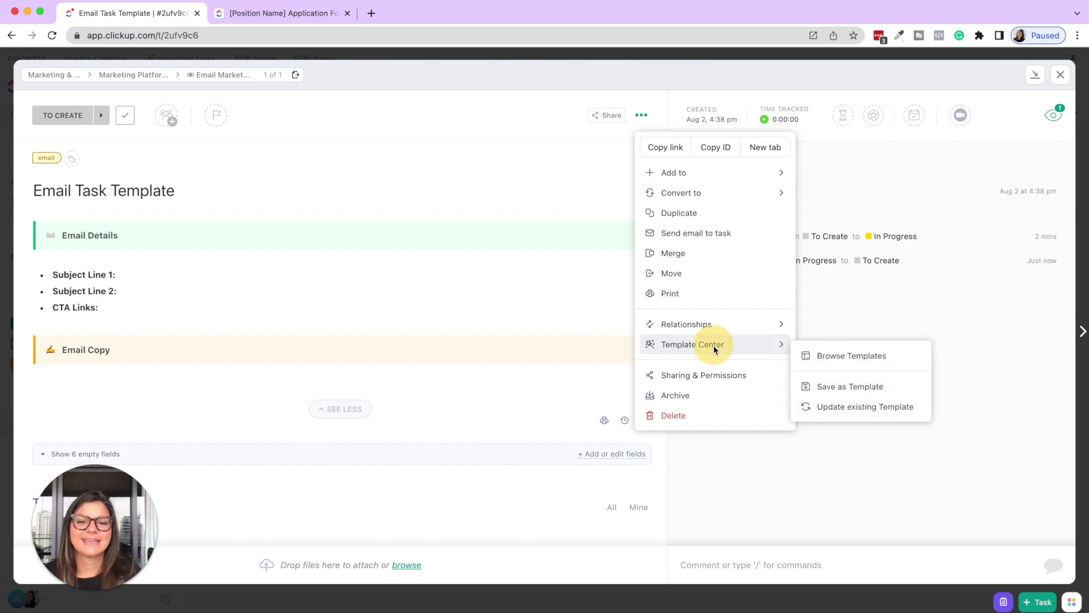
click(843, 388)
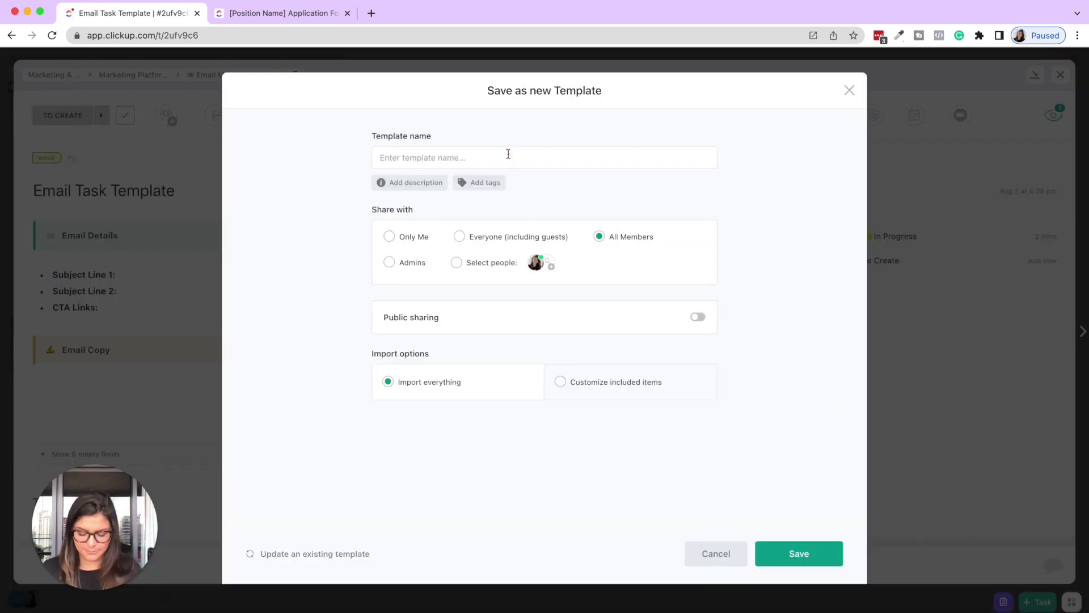
text(Ea)
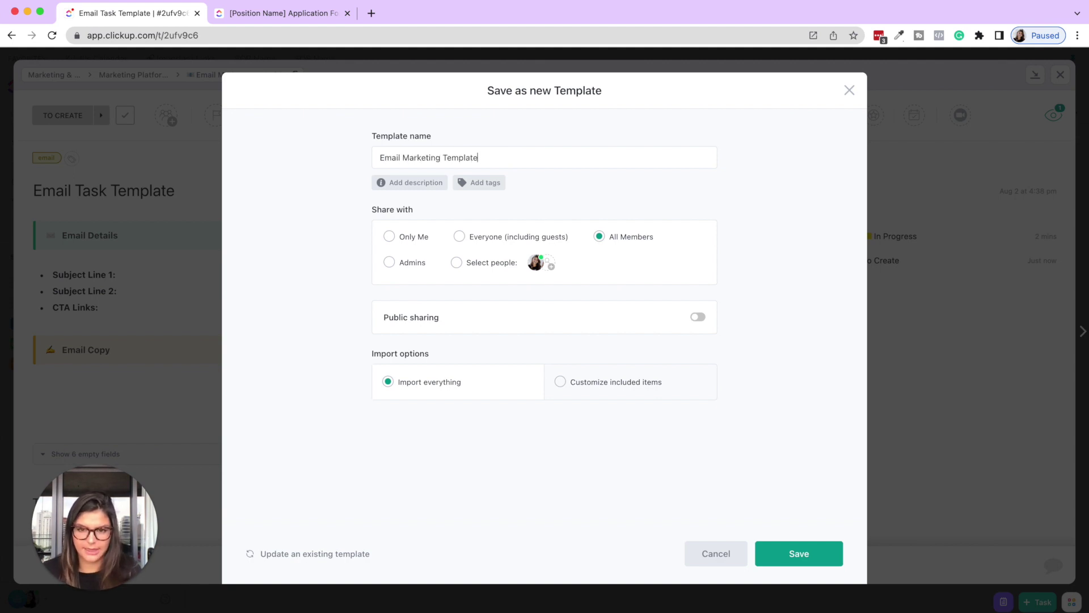
text(mail Marketing Template EXAMPLE)
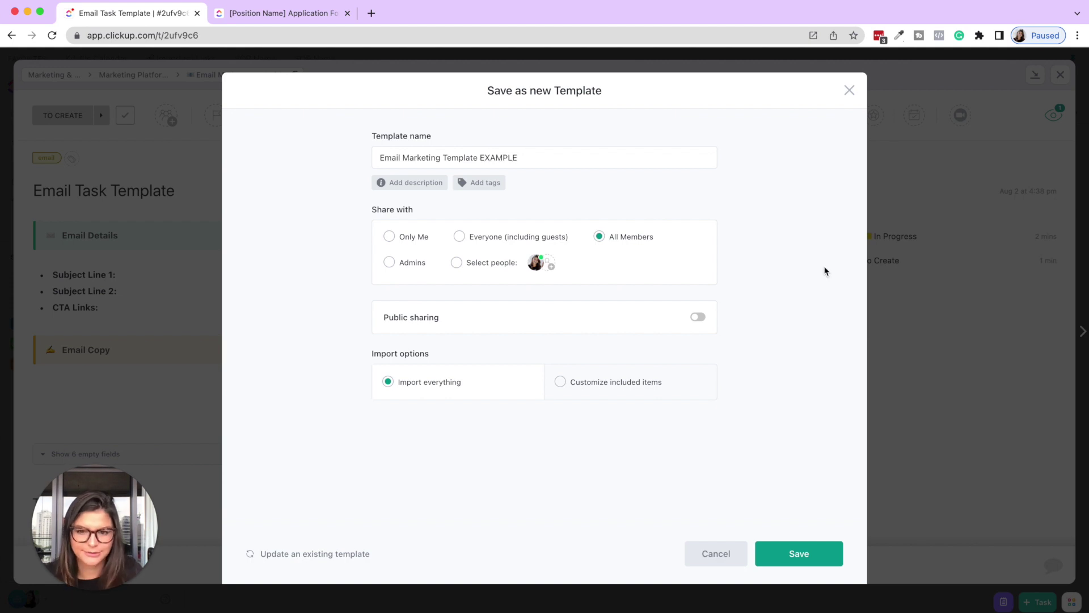
click(879, 309)
Step: Save the task as a new template named EMAIL MARKETING TEMPLATE EXAMPLE, importing everything and shared with all members, and close the task
click(643, 115)
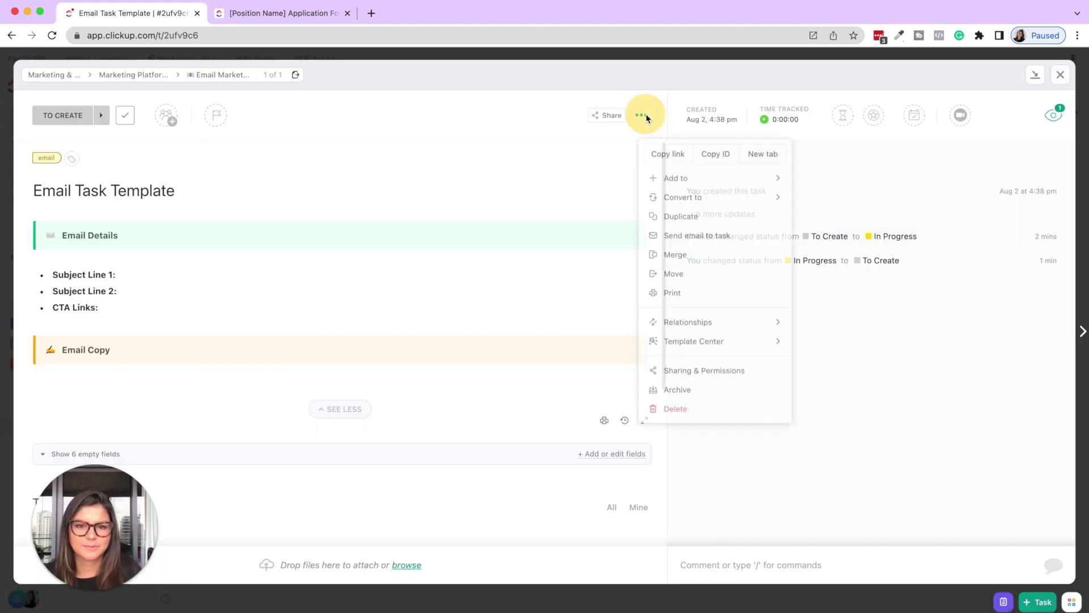
mouse_move(729, 344)
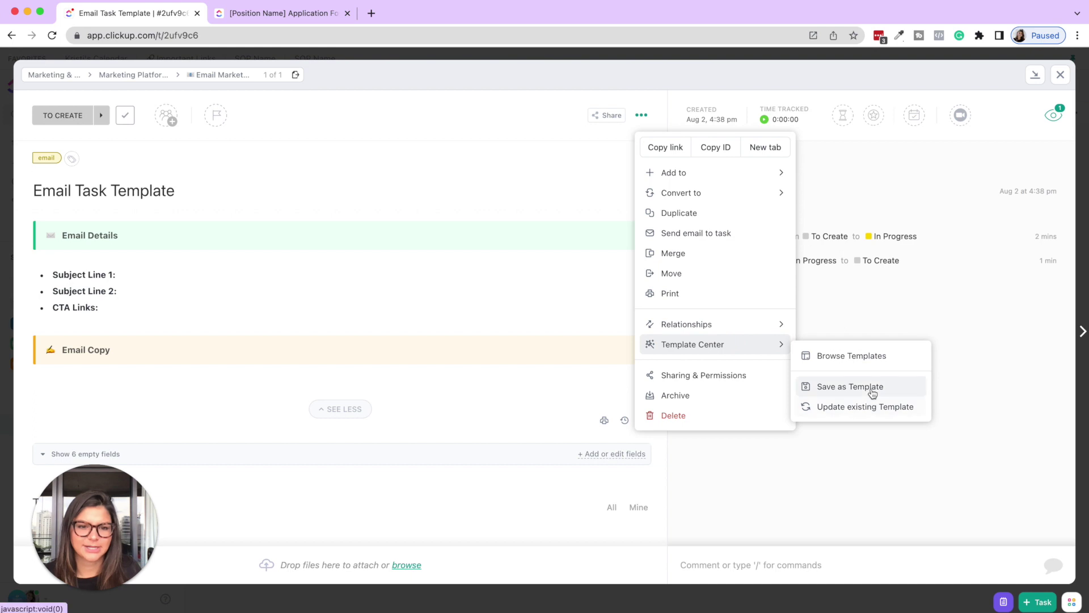
click(872, 388)
click(410, 158)
text(EMAIL MARKETING TEMPLATE EXAMPLE)
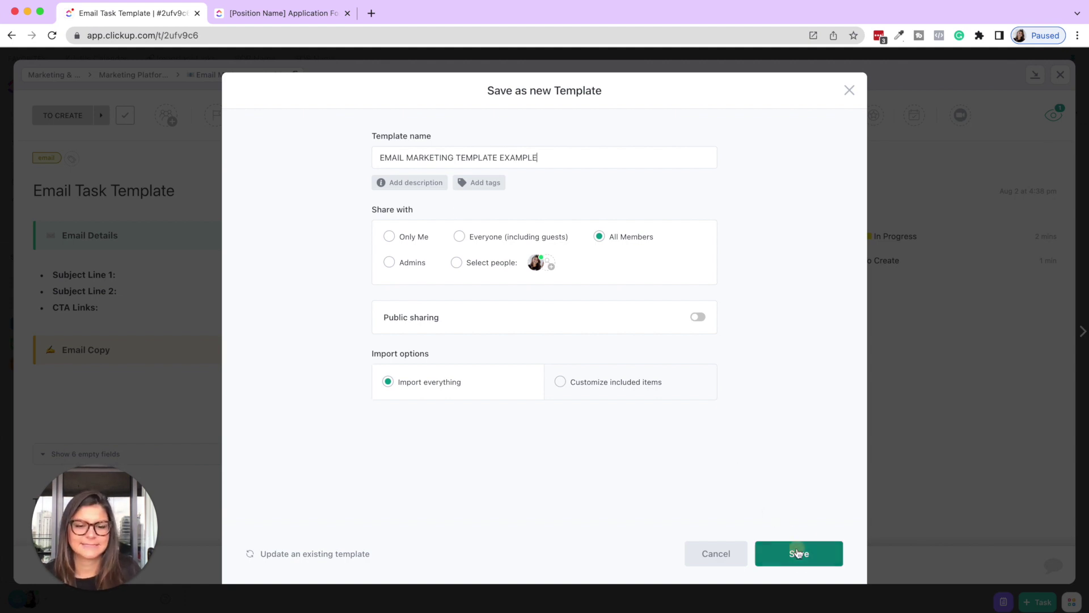
click(797, 552)
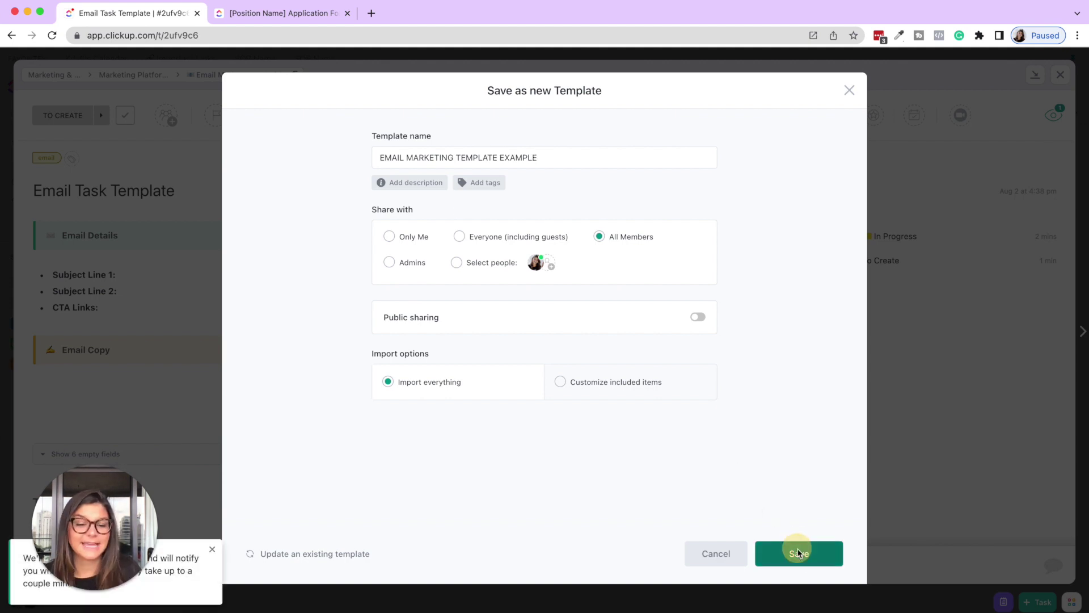
click(1060, 75)
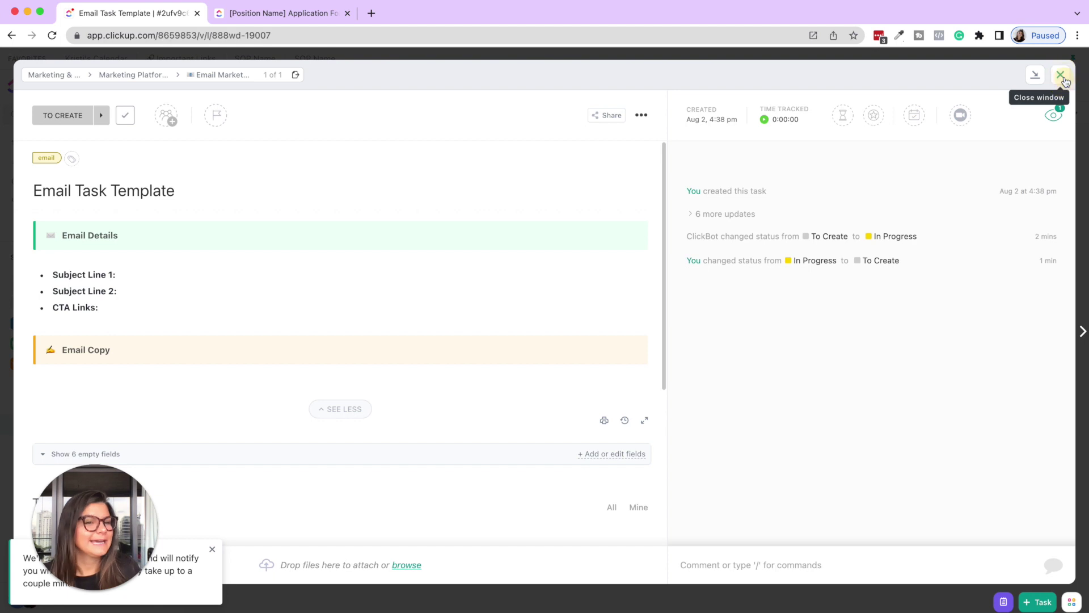
Step: Delete the Email Marketing list's All subtasks resolved automation and disable its existing Task created automation
click(983, 86)
click(998, 118)
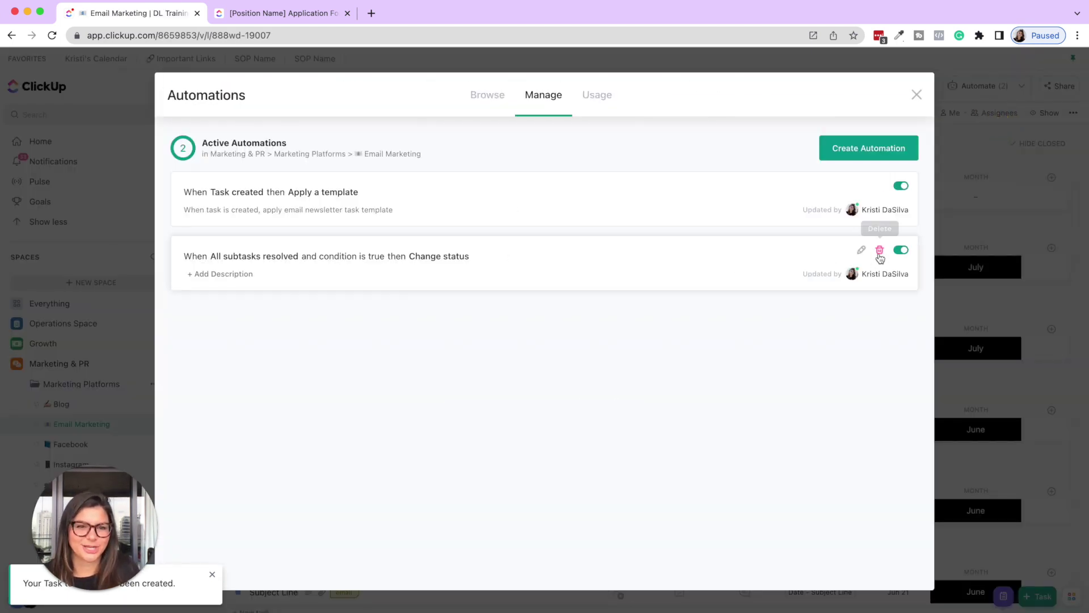
click(878, 252)
click(611, 356)
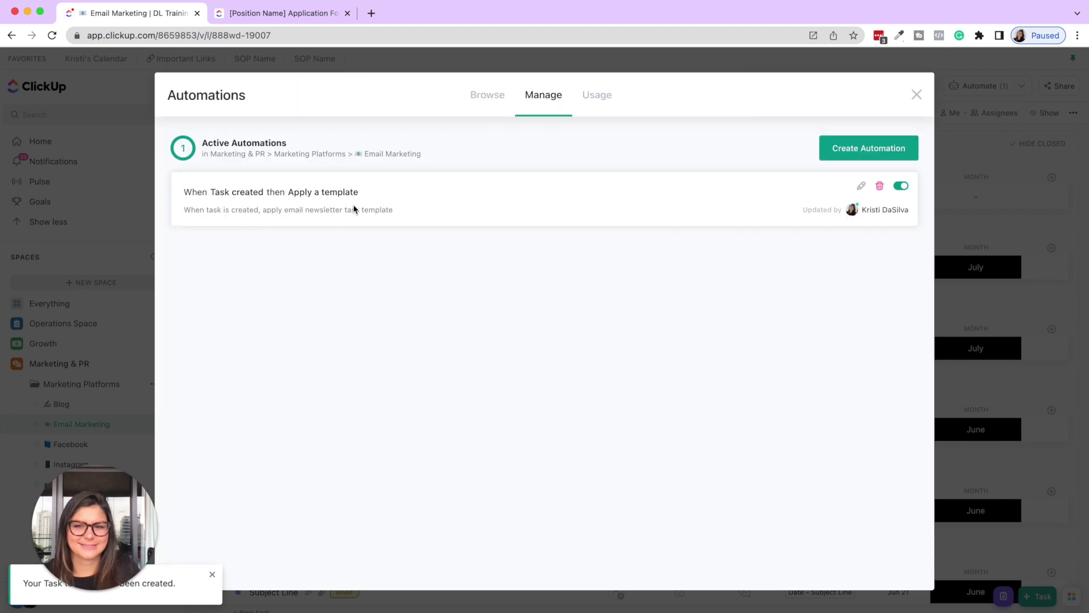
click(900, 186)
Step: Start a new custom automation with Task created as its trigger and Apply a template as its action
click(873, 149)
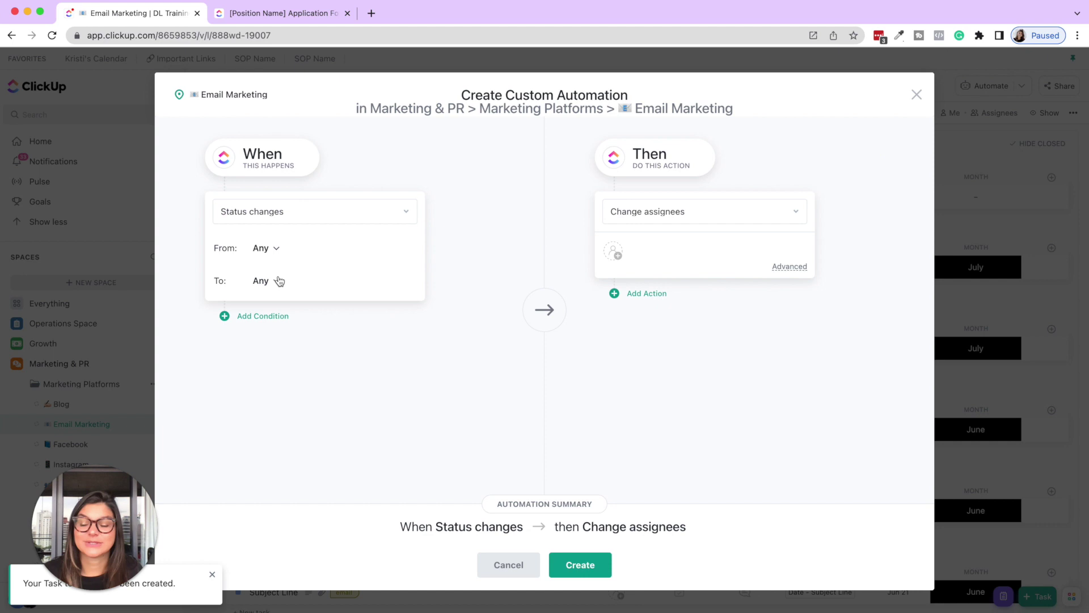
click(268, 213)
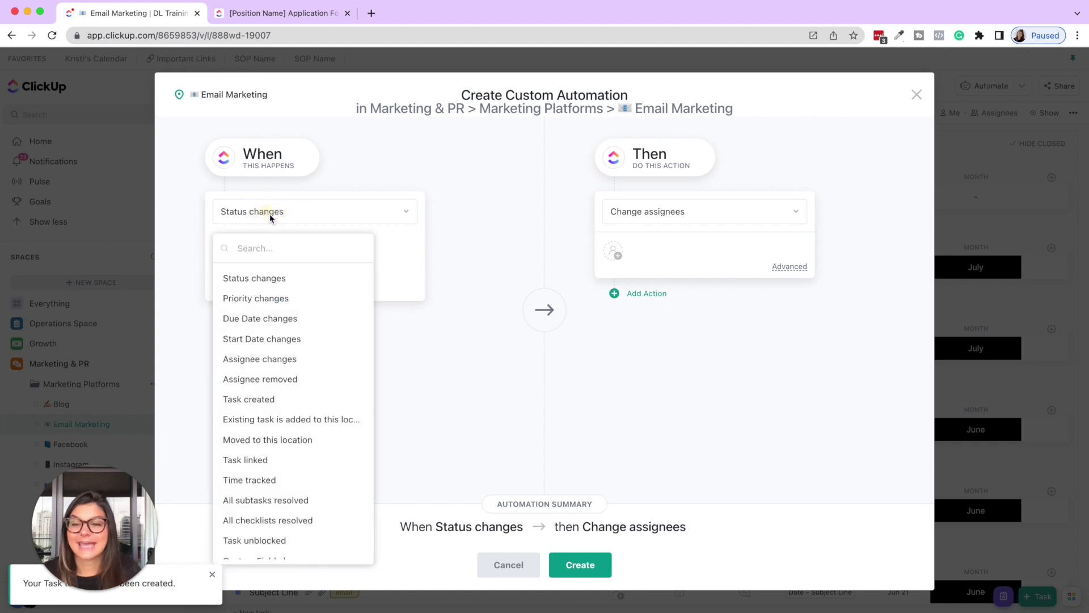
click(283, 400)
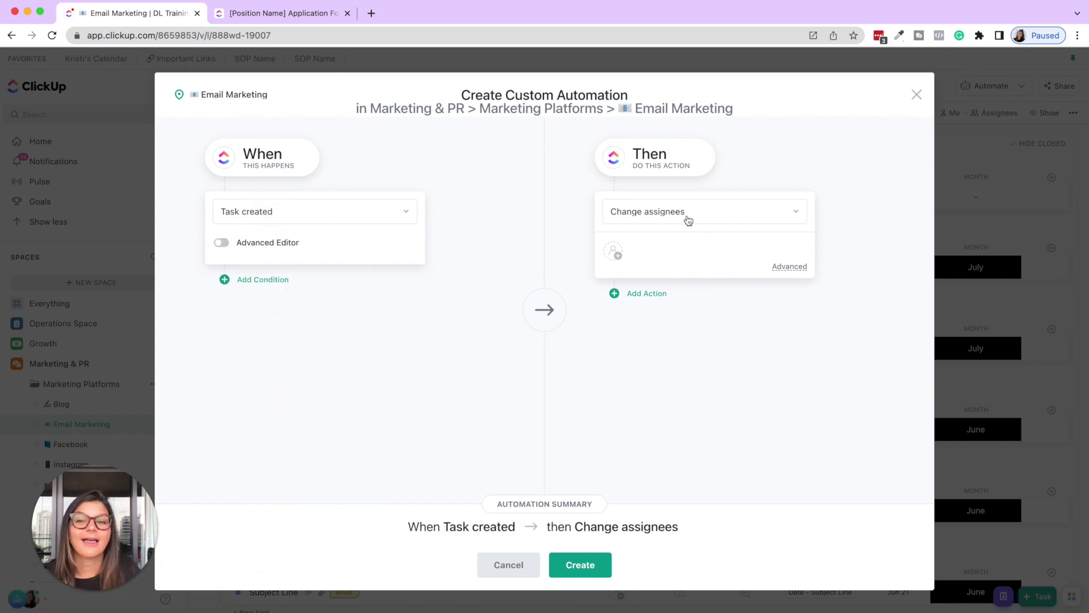
click(626, 212)
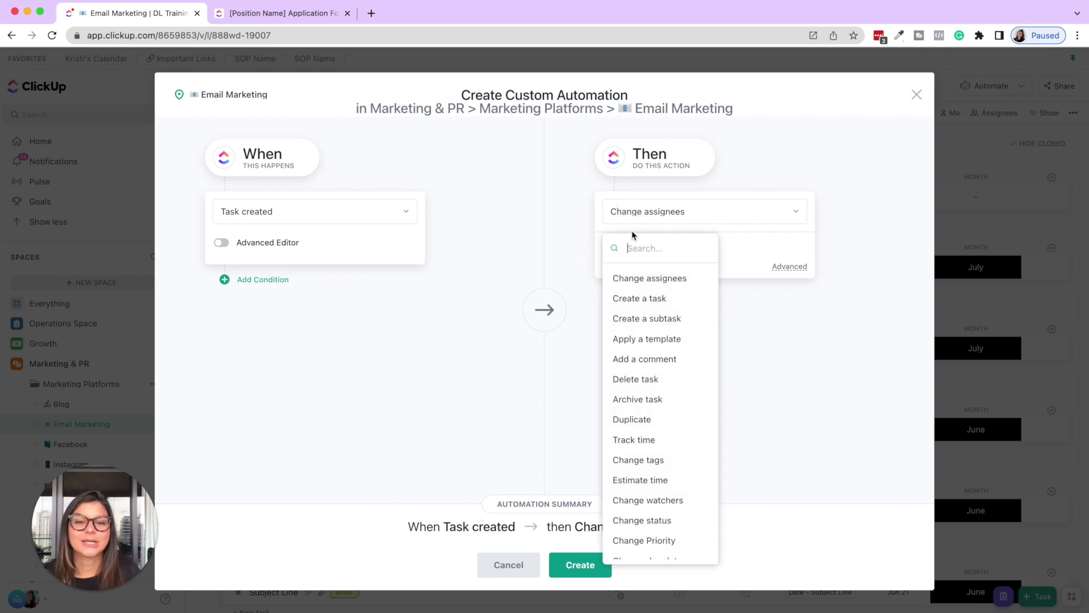
click(645, 339)
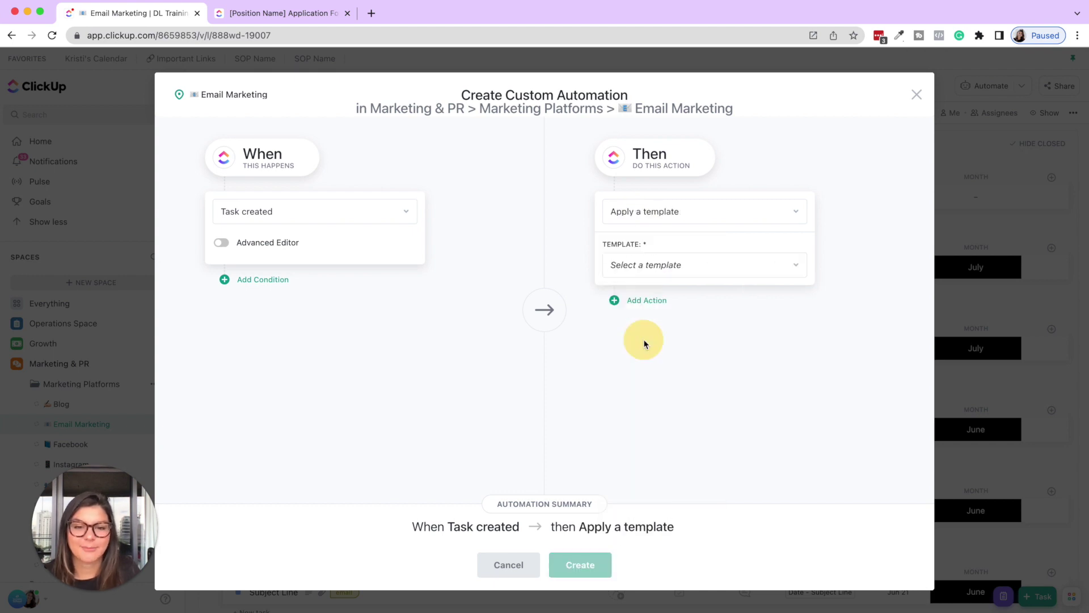
Step: Choose EMAIL MARKETING TEMPLATE EXAMPLE as the template to apply, create the automation, and return to the task list
click(638, 278)
text(EMAIL)
text( MARK)
key(BackSpace)
text(RK)
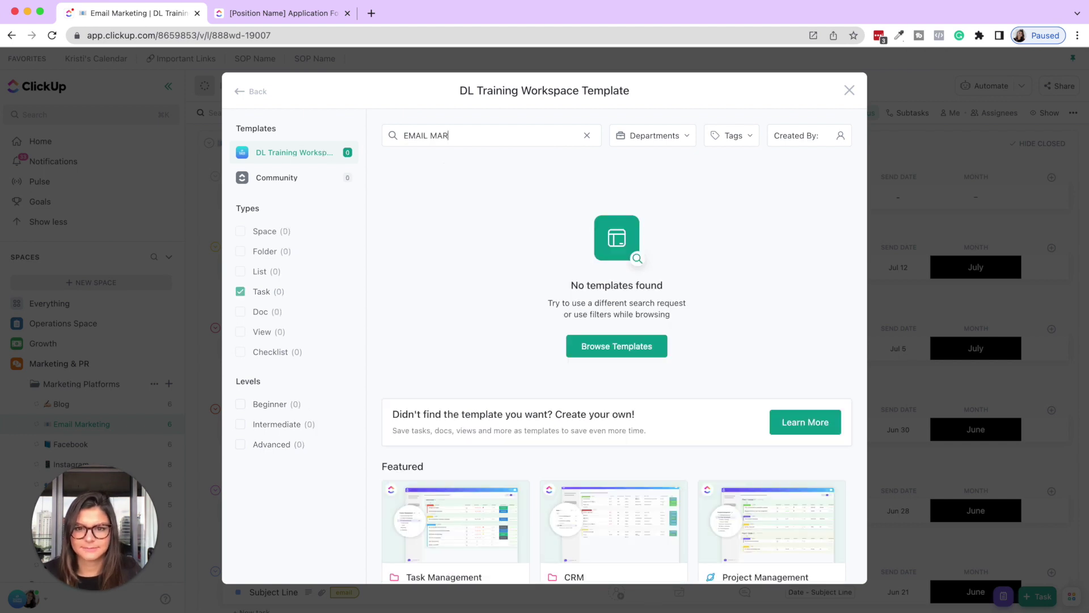
click(454, 266)
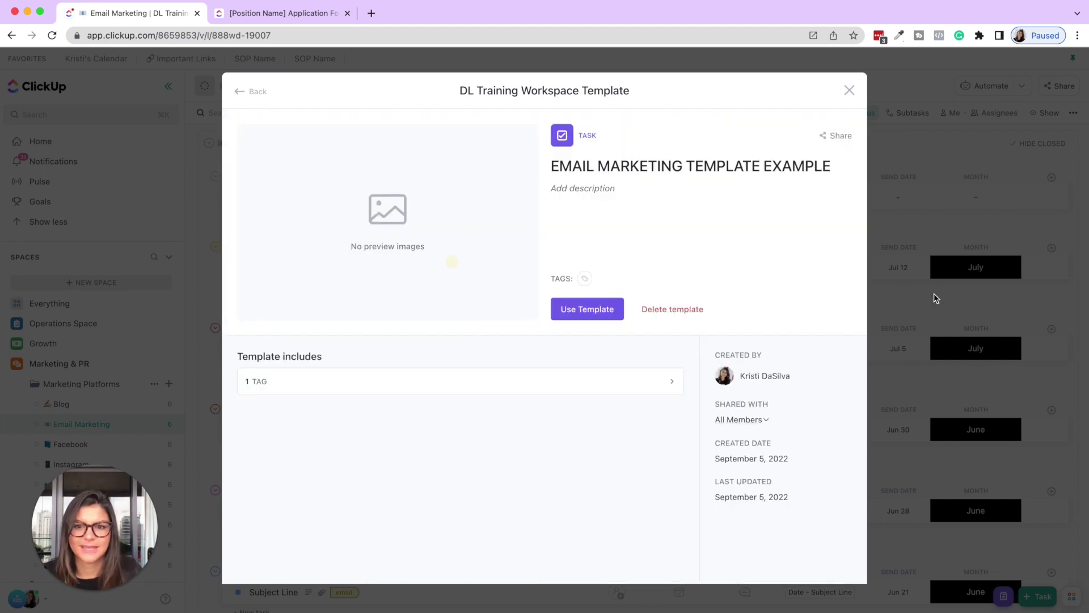
click(580, 312)
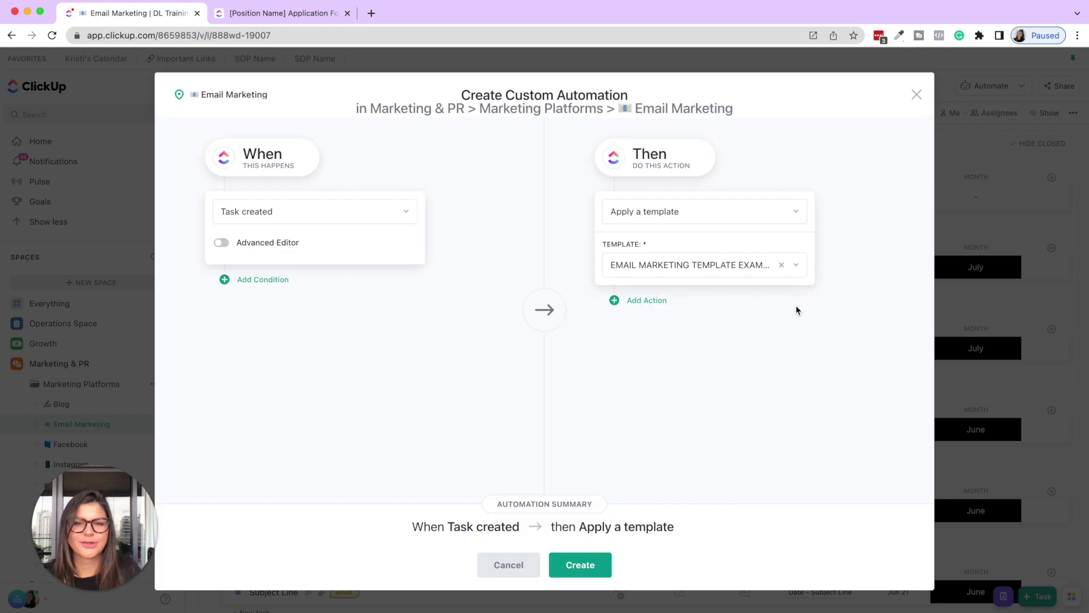
click(579, 569)
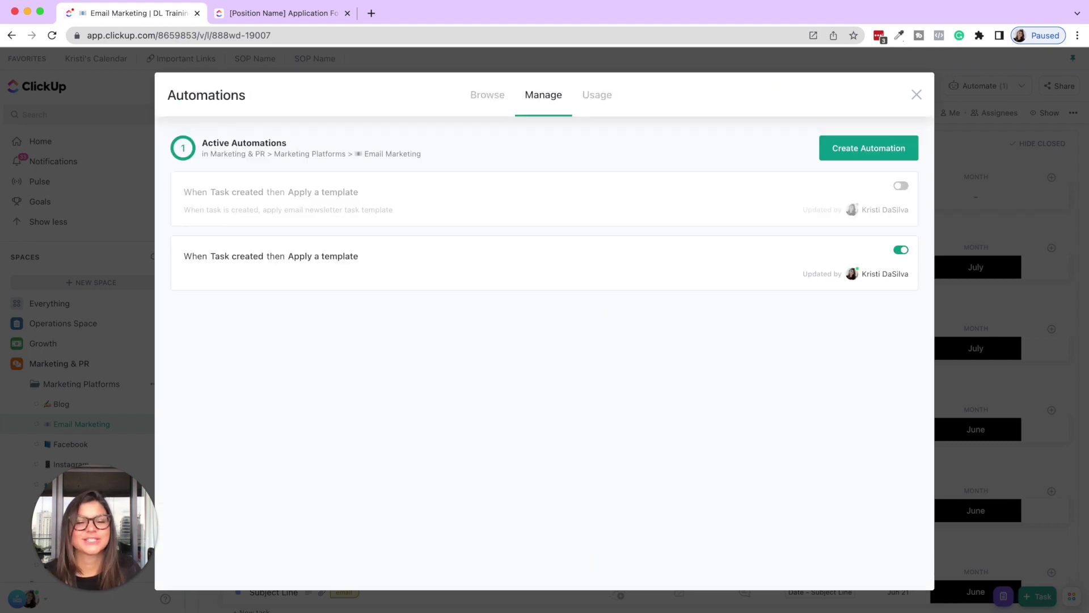
click(916, 94)
Step: Add a task named "New Email Subkect Line" under To Create and reload the page to test the automation
click(262, 217)
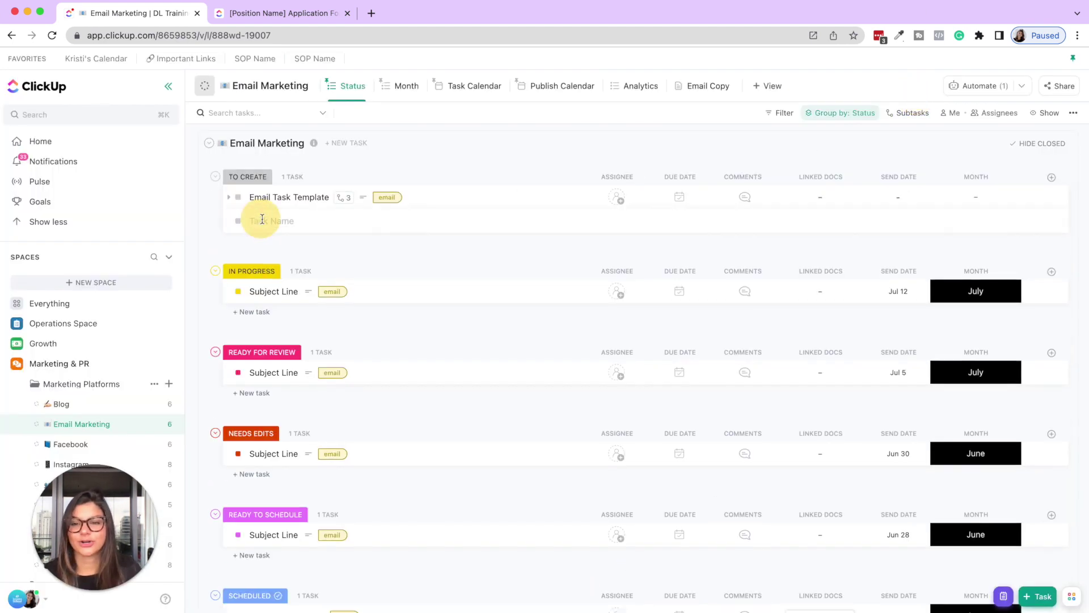
text(New Email S)
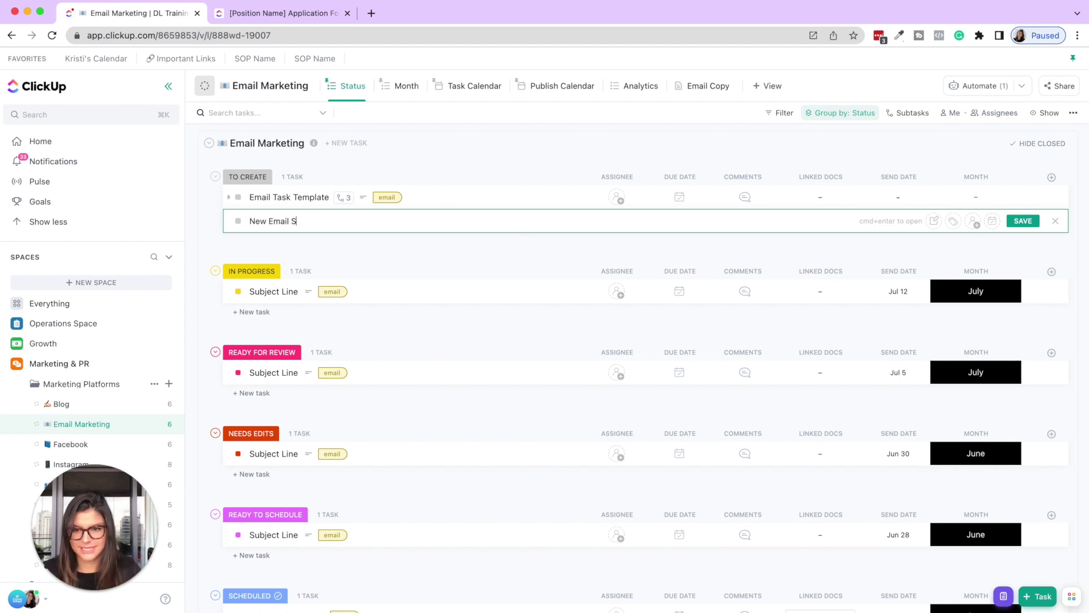
text(ubkect Line)
key(Return)
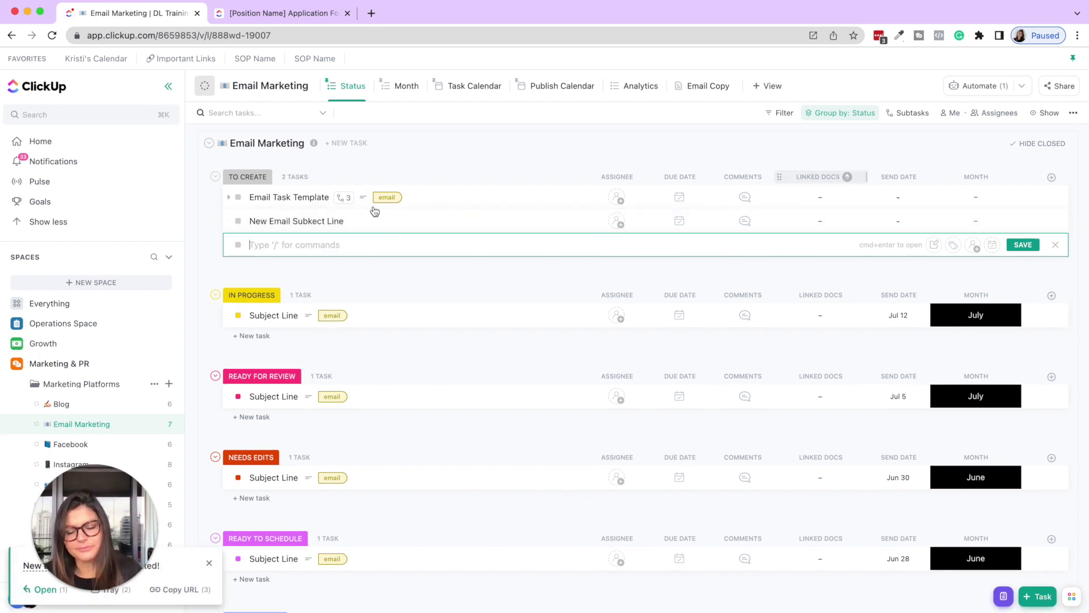
click(52, 36)
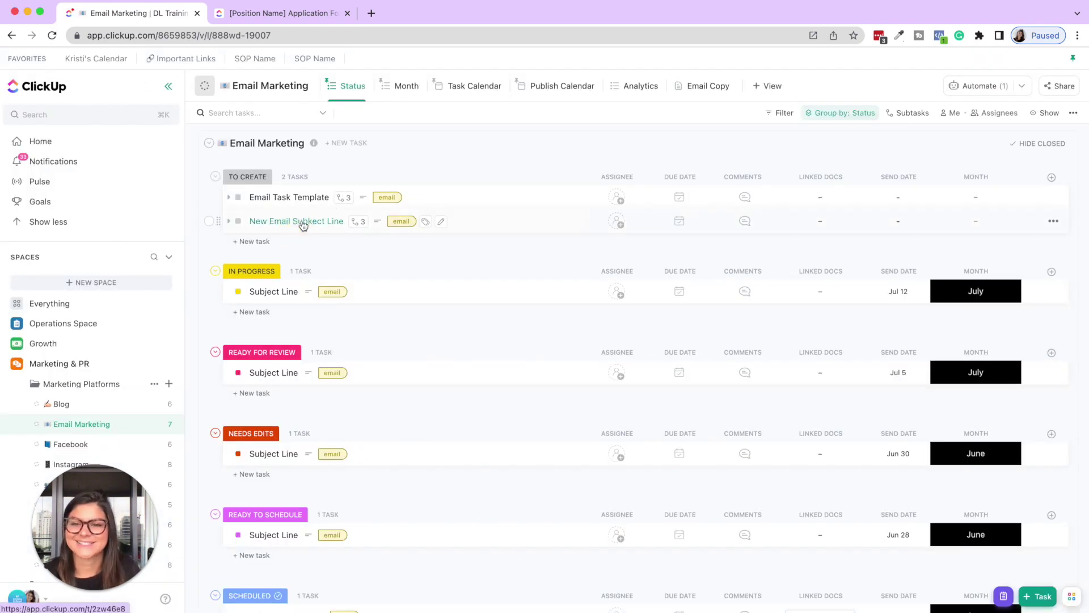
Step: Open the New Email Subkect Line task, check the content and subtasks applied from the template, and close it
click(302, 221)
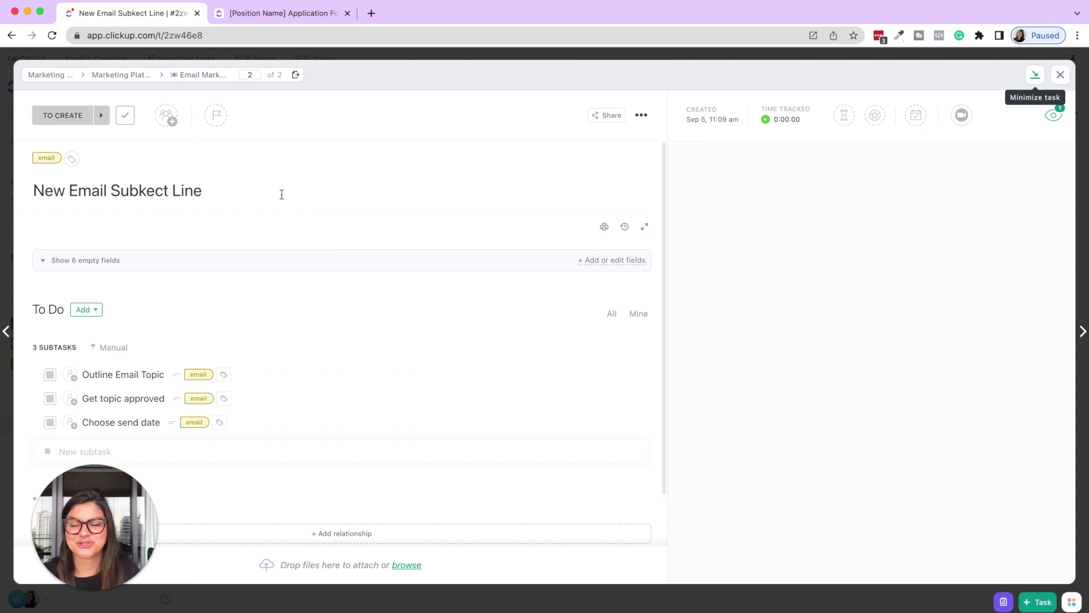
scroll(292, 184, down, 4)
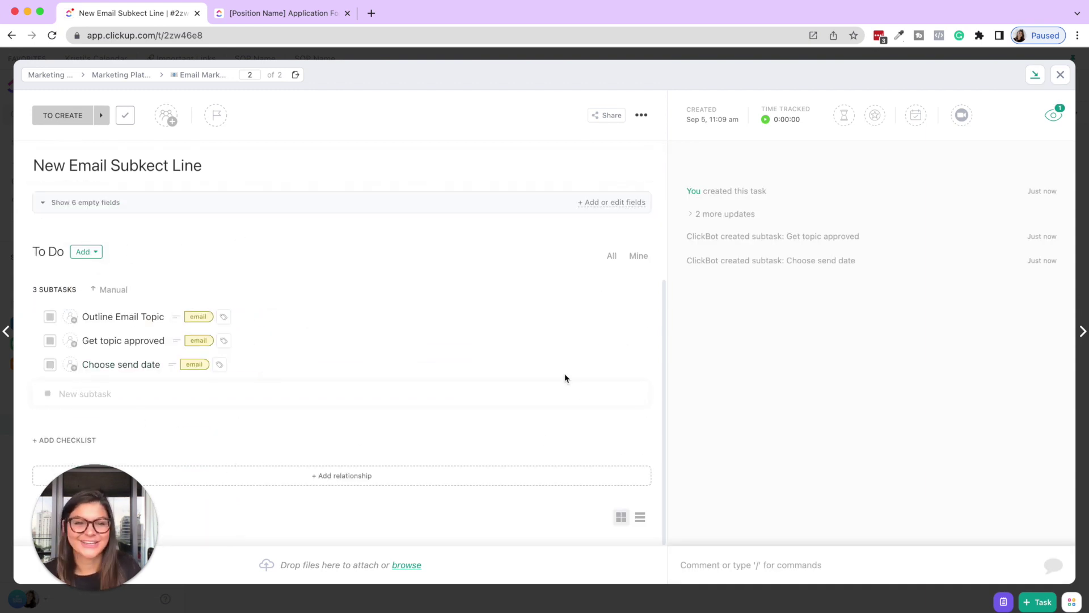
key(Escape)
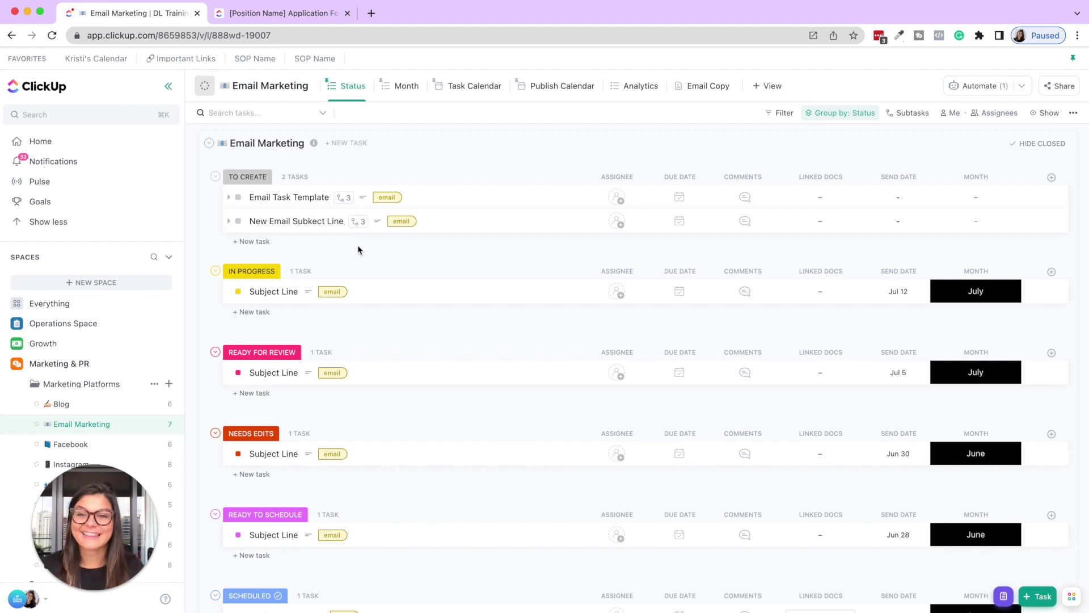